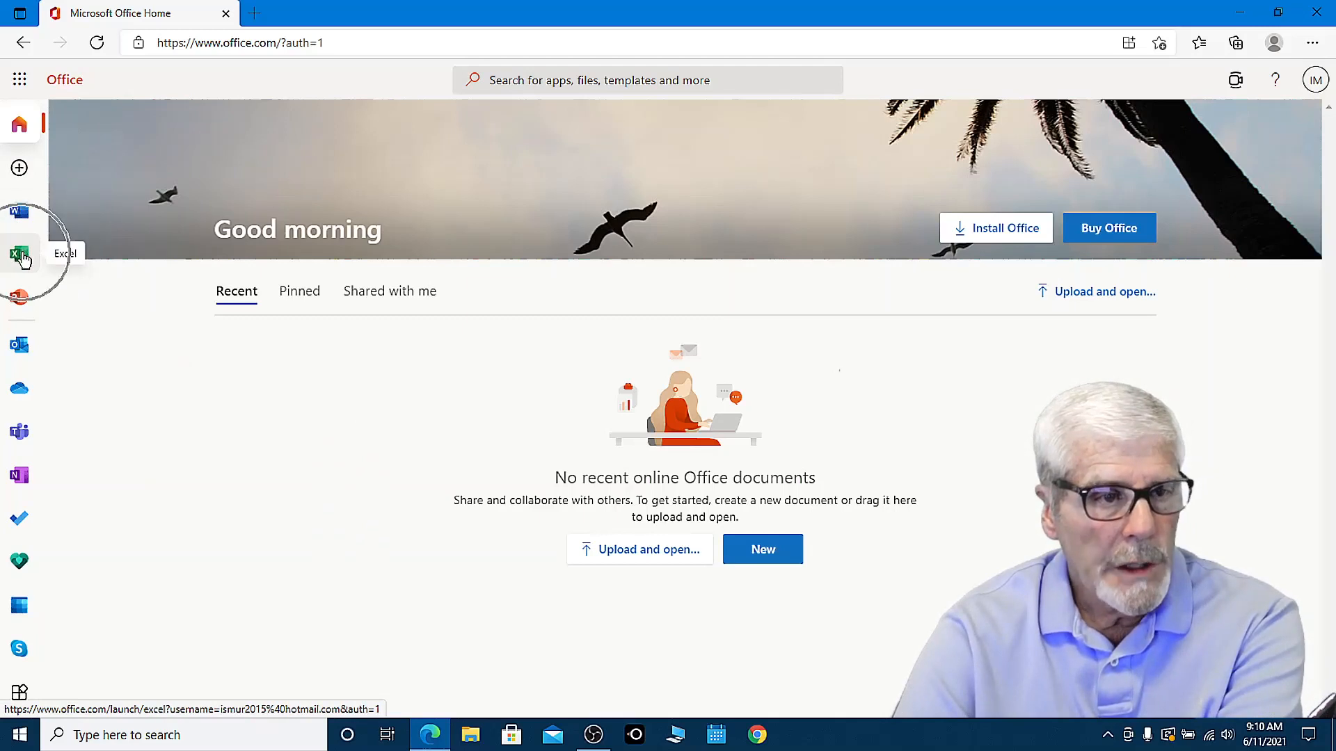
# Open Excel from the Office home page
pyautogui.click(23, 312)
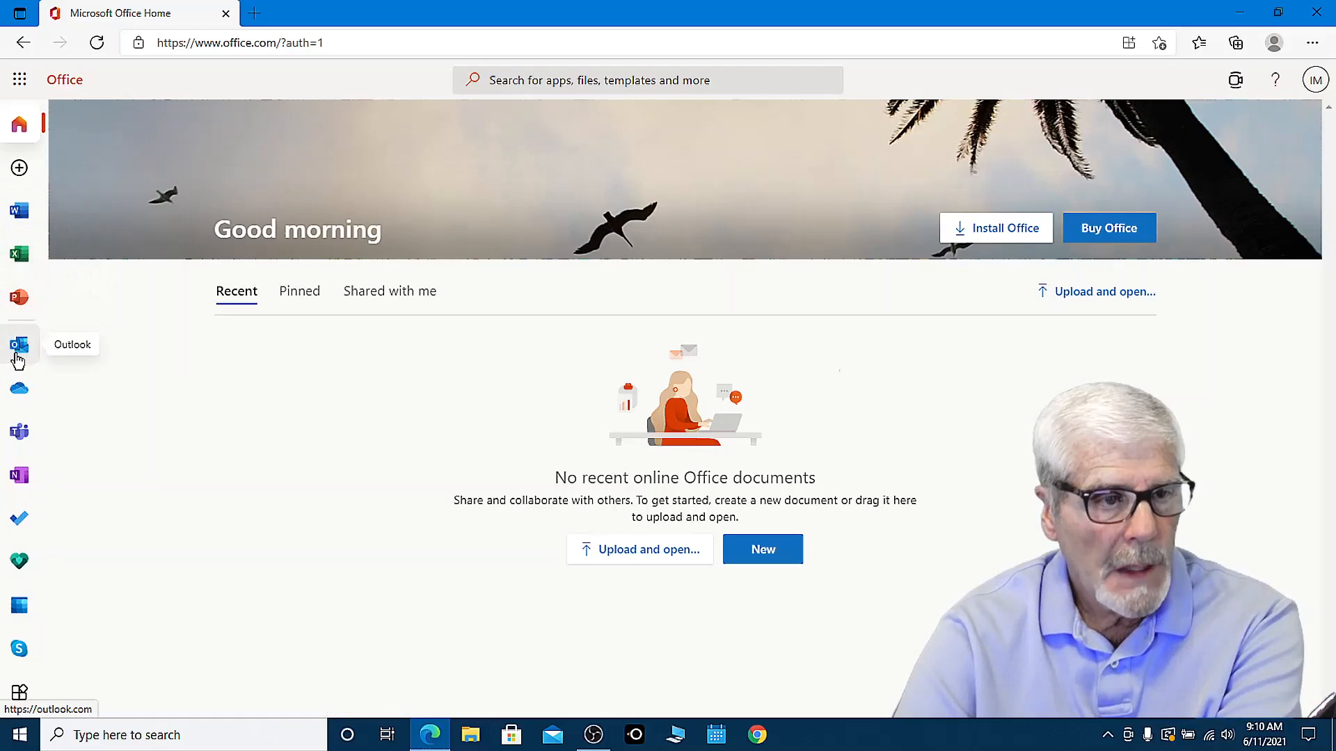
pyautogui.click(27, 398)
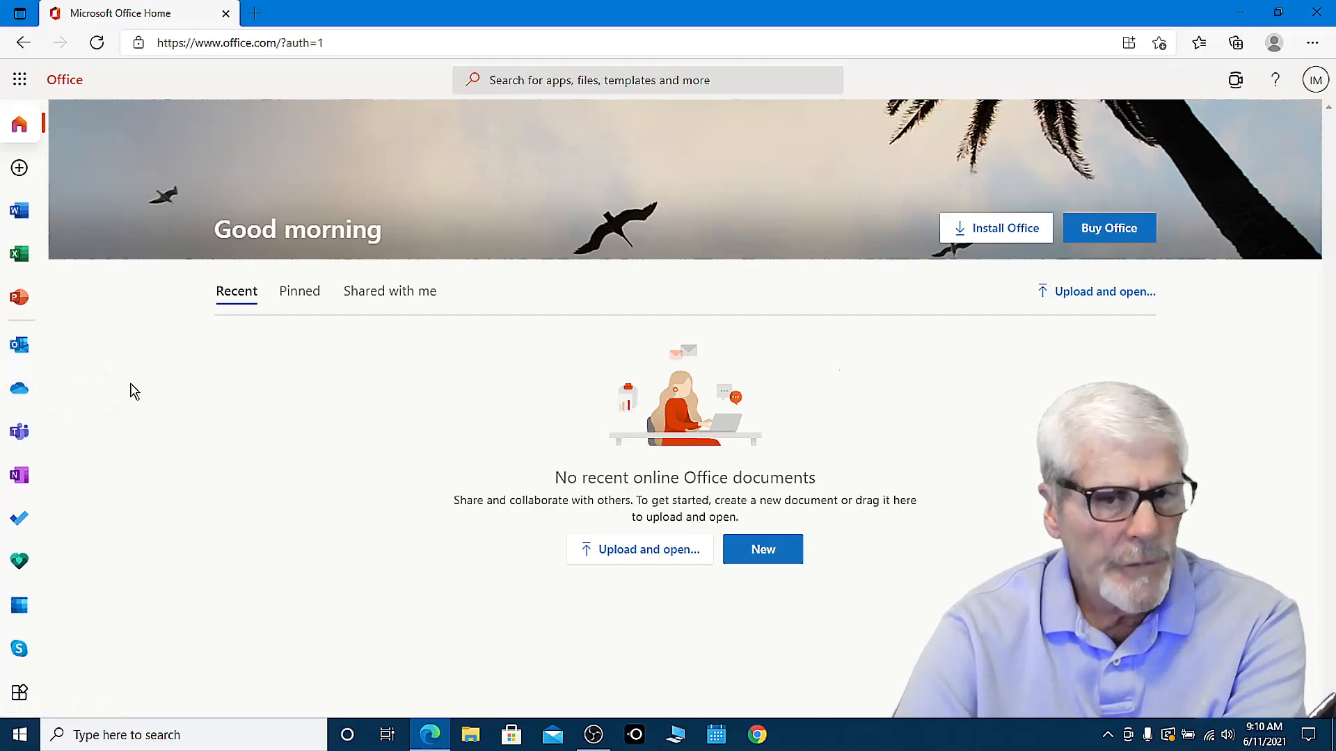
pyautogui.click(21, 260)
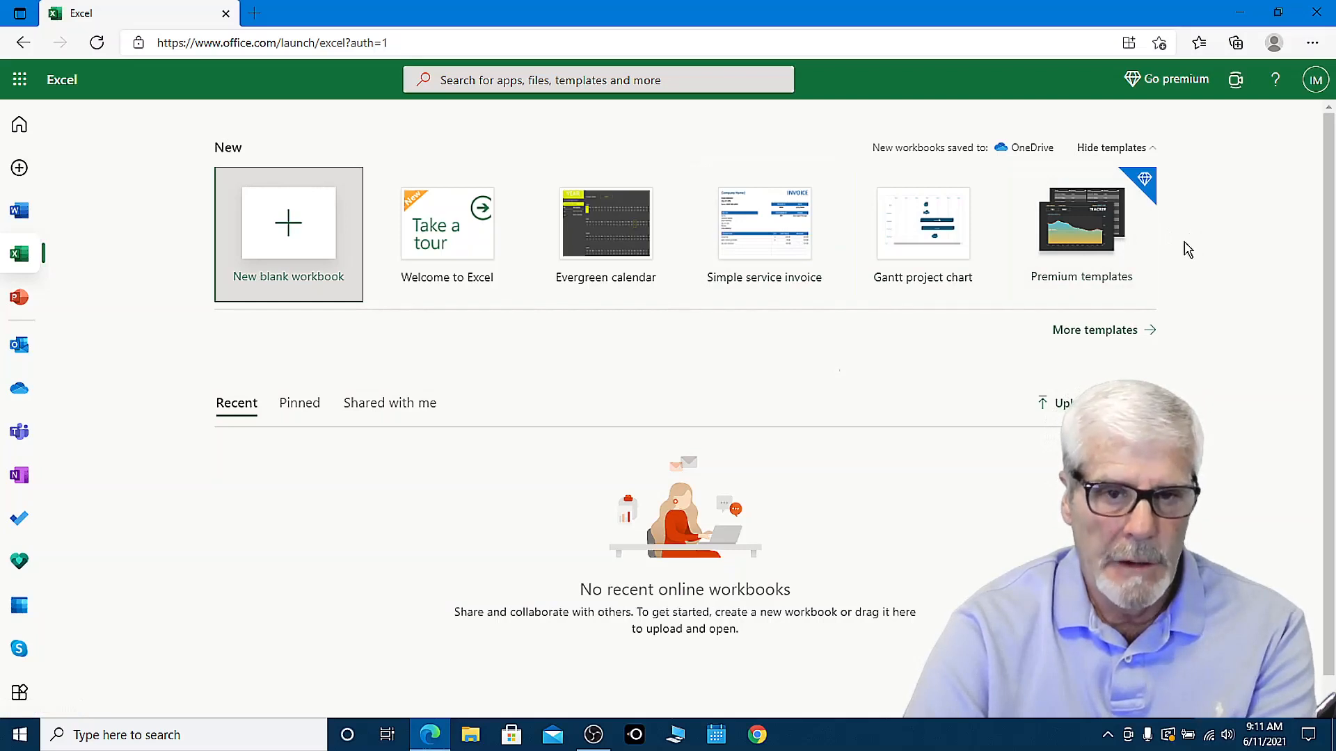
# Show the complete gallery of Excel templates and look through the available calendars, budgets, schedules and trackers
pyautogui.click(1093, 334)
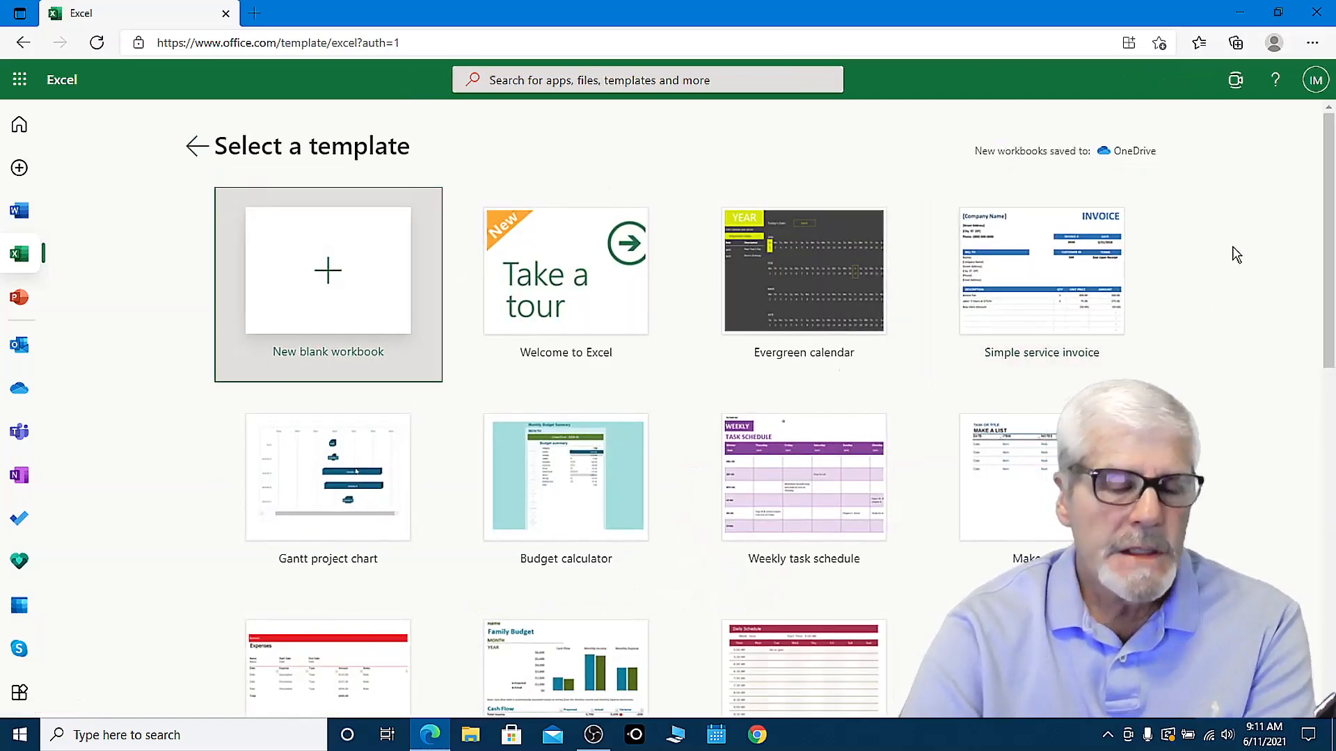
pyautogui.scroll(-3, 1245, 246)
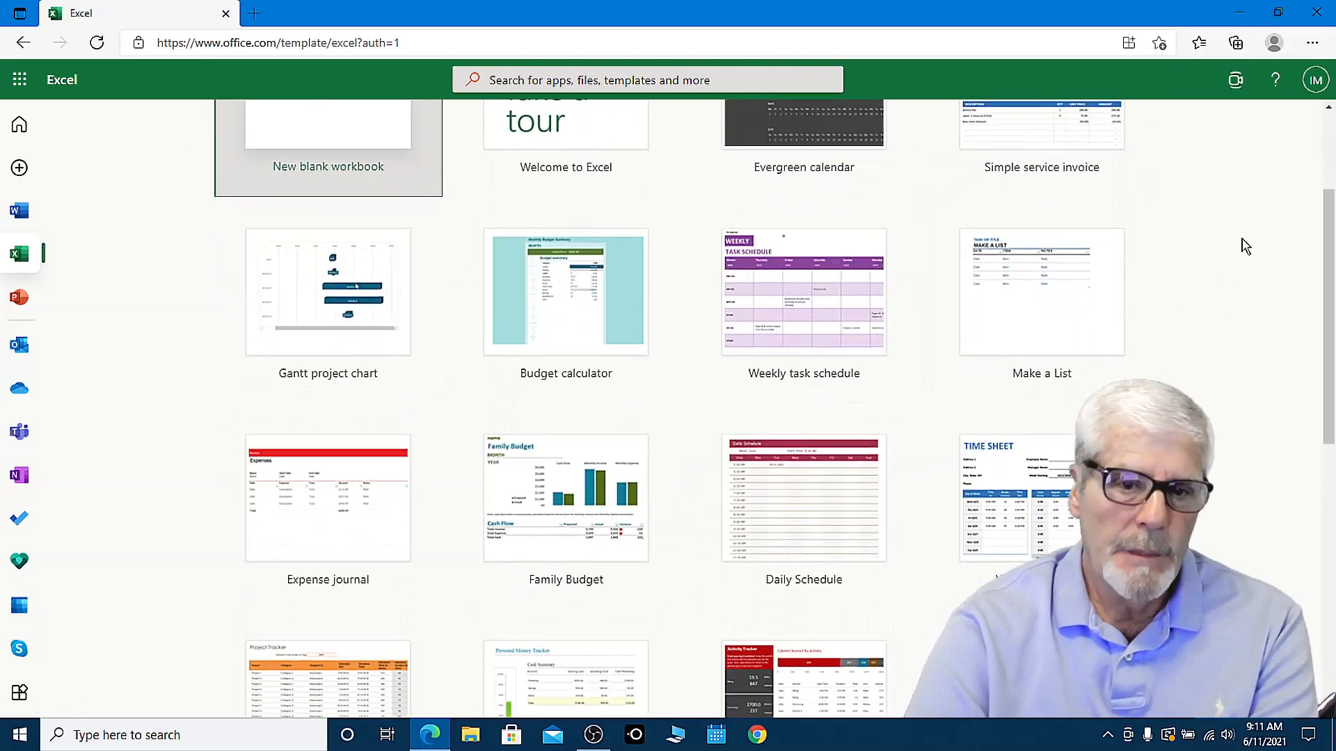
pyautogui.scroll(-8, 1245, 246)
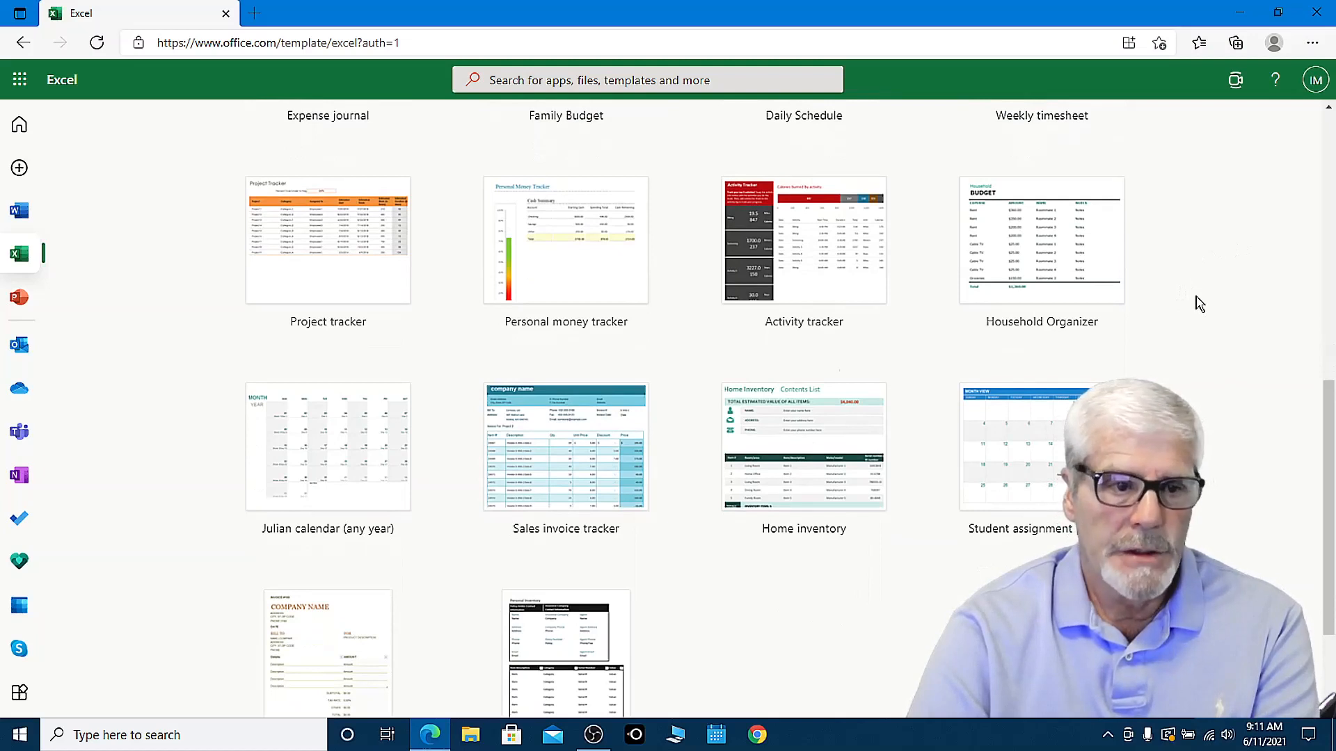
pyautogui.scroll(5, 1199, 304)
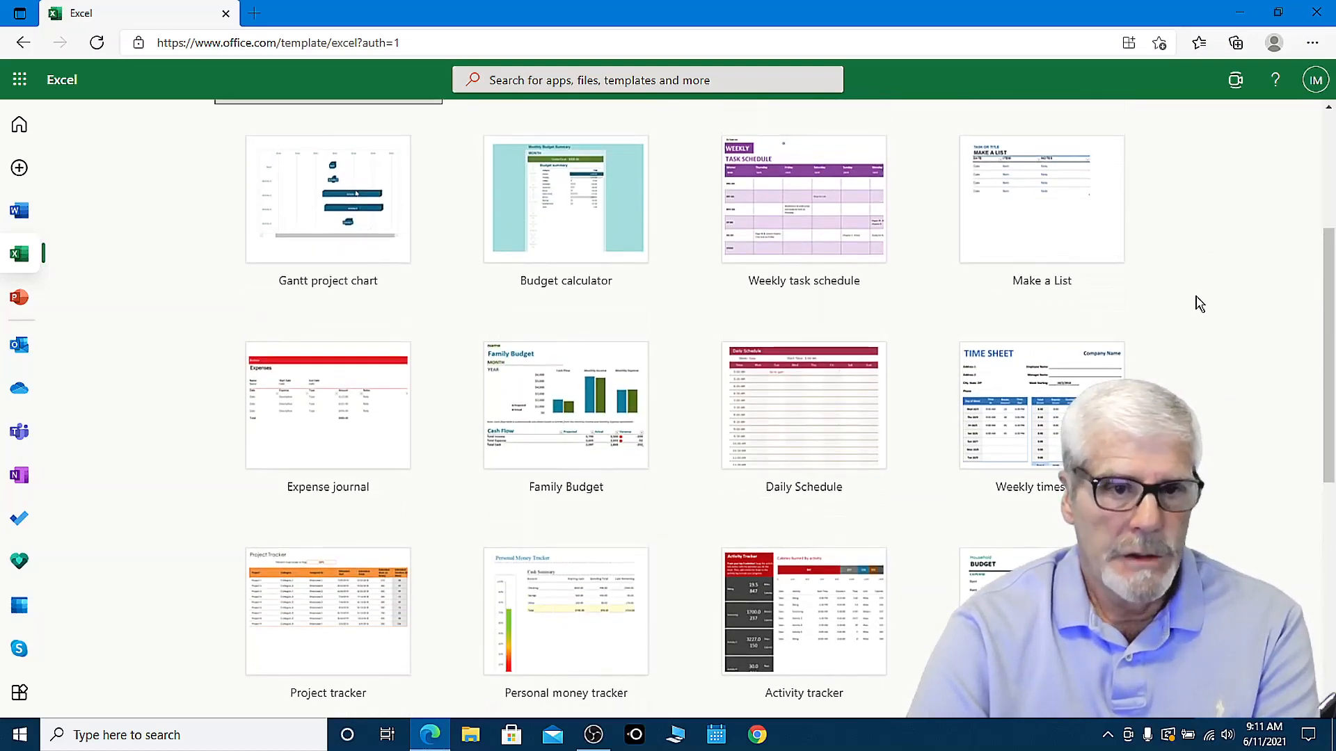
pyautogui.scroll(1, 1200, 304)
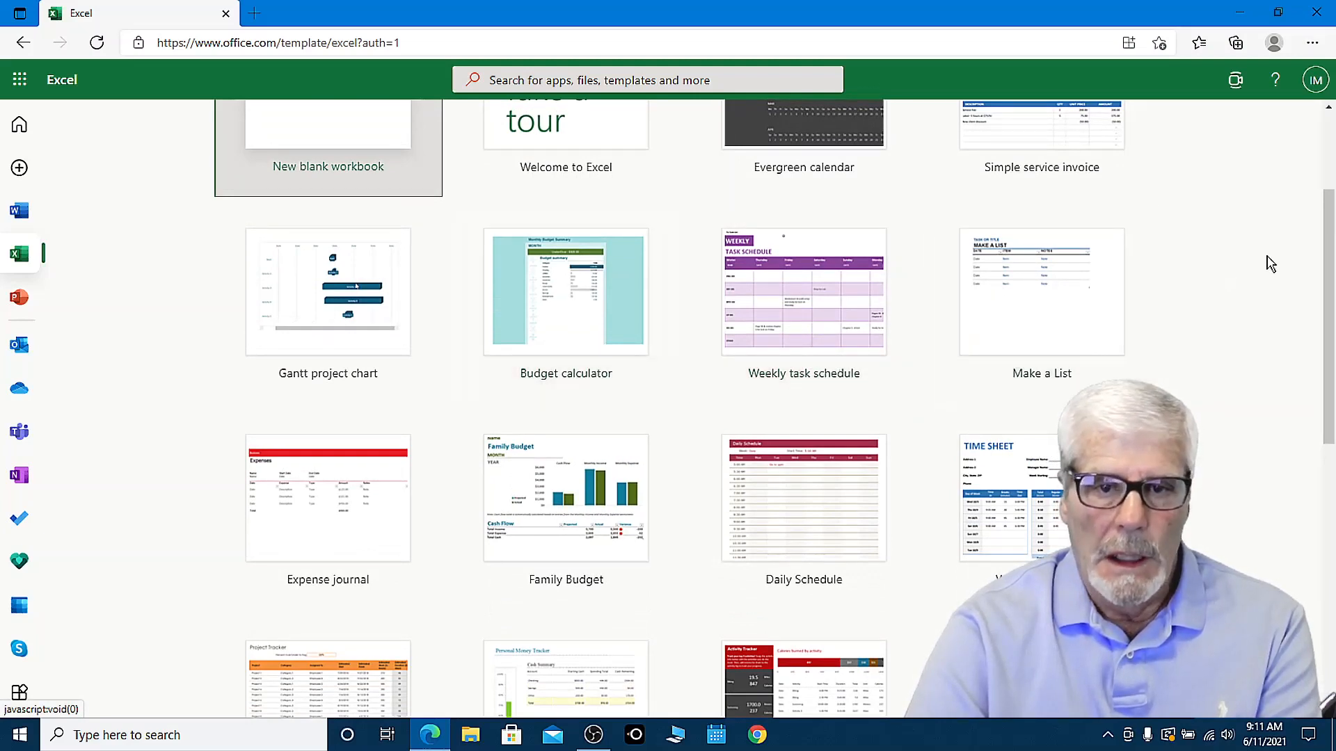
pyautogui.scroll(2, 1264, 257)
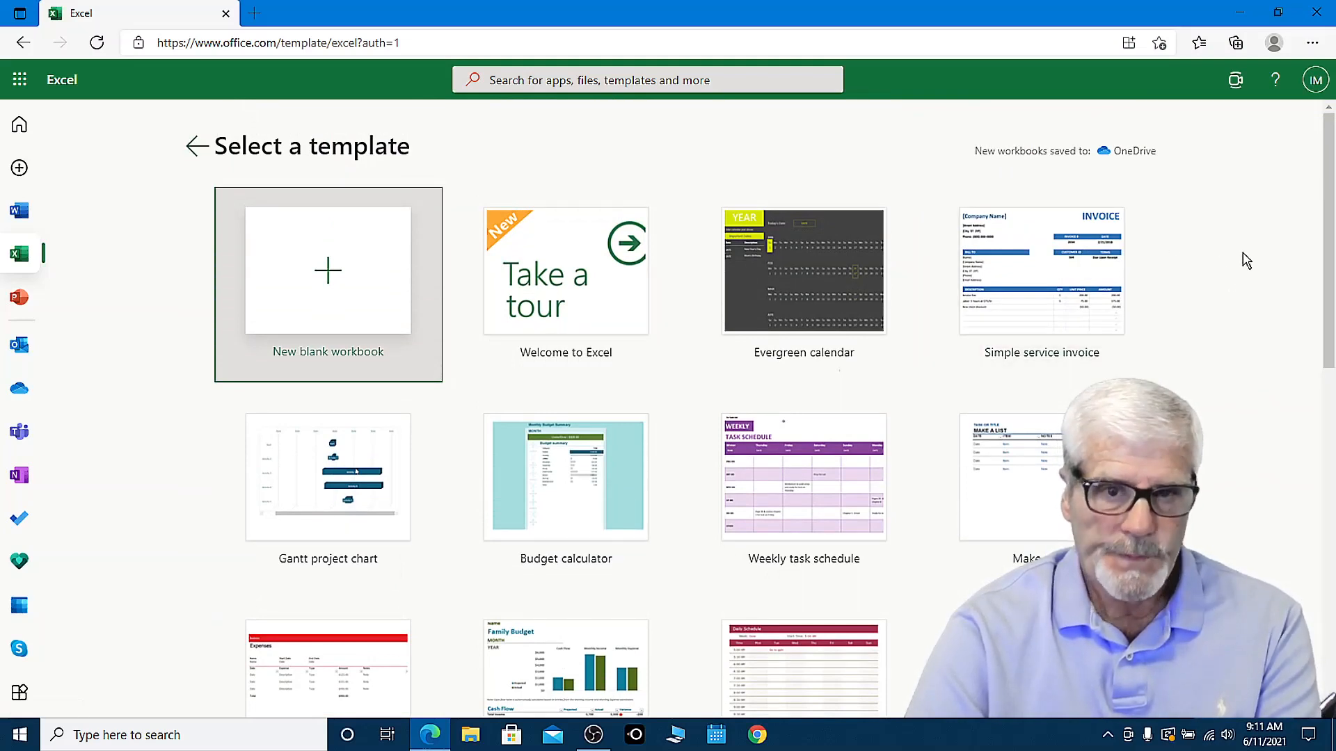
# Create a new blank workbook and dismiss the Easy formulas introduction
pyautogui.click(329, 279)
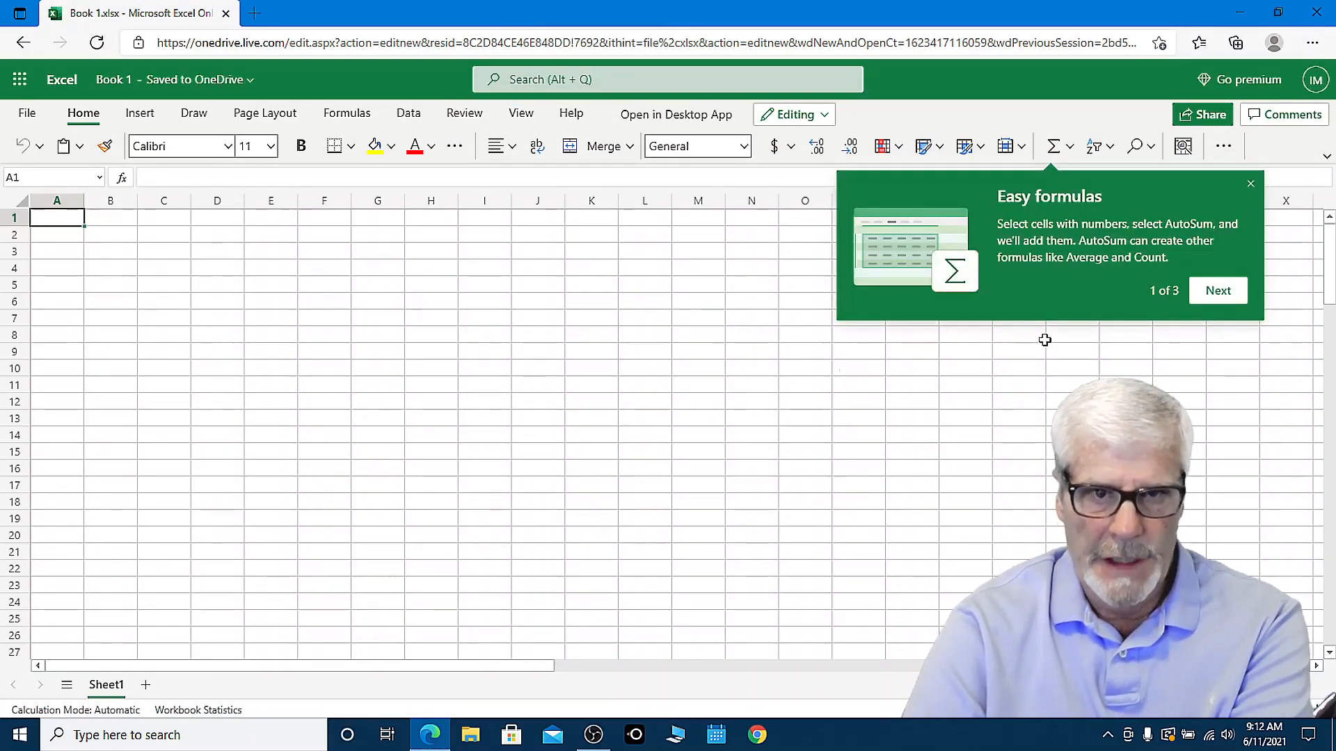
pyautogui.click(1251, 185)
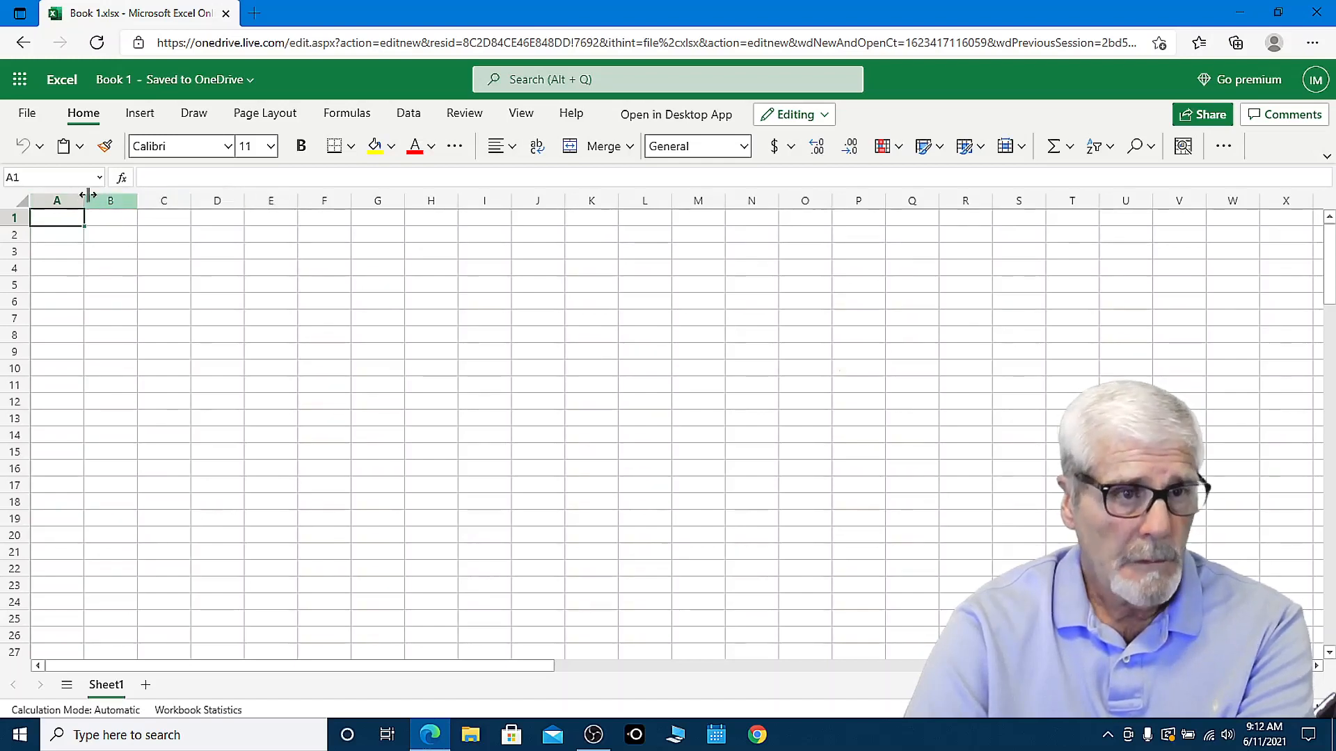
# Widen column A to about three times its width and enter the headers Name in A1 and Age in B1
pyautogui.moveTo(84, 195); pyautogui.dragTo(186, 200)
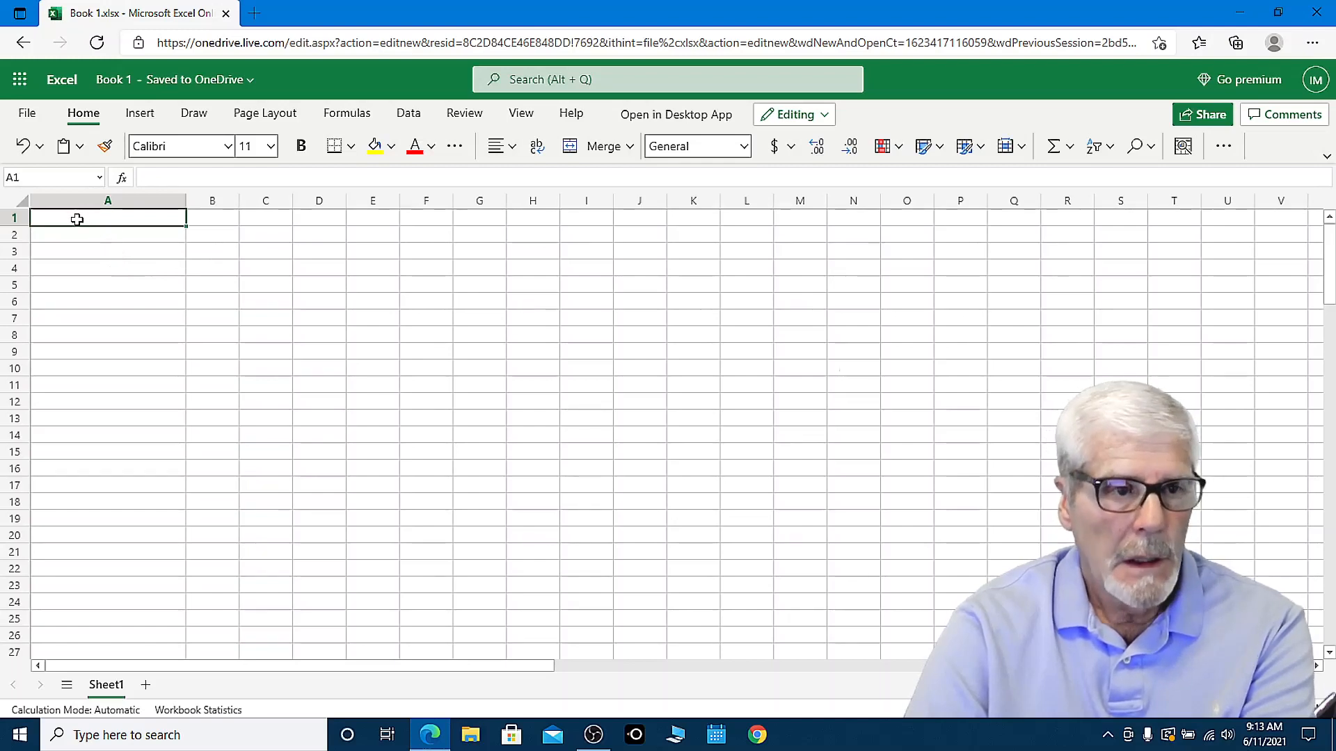
pyautogui.write('Name')
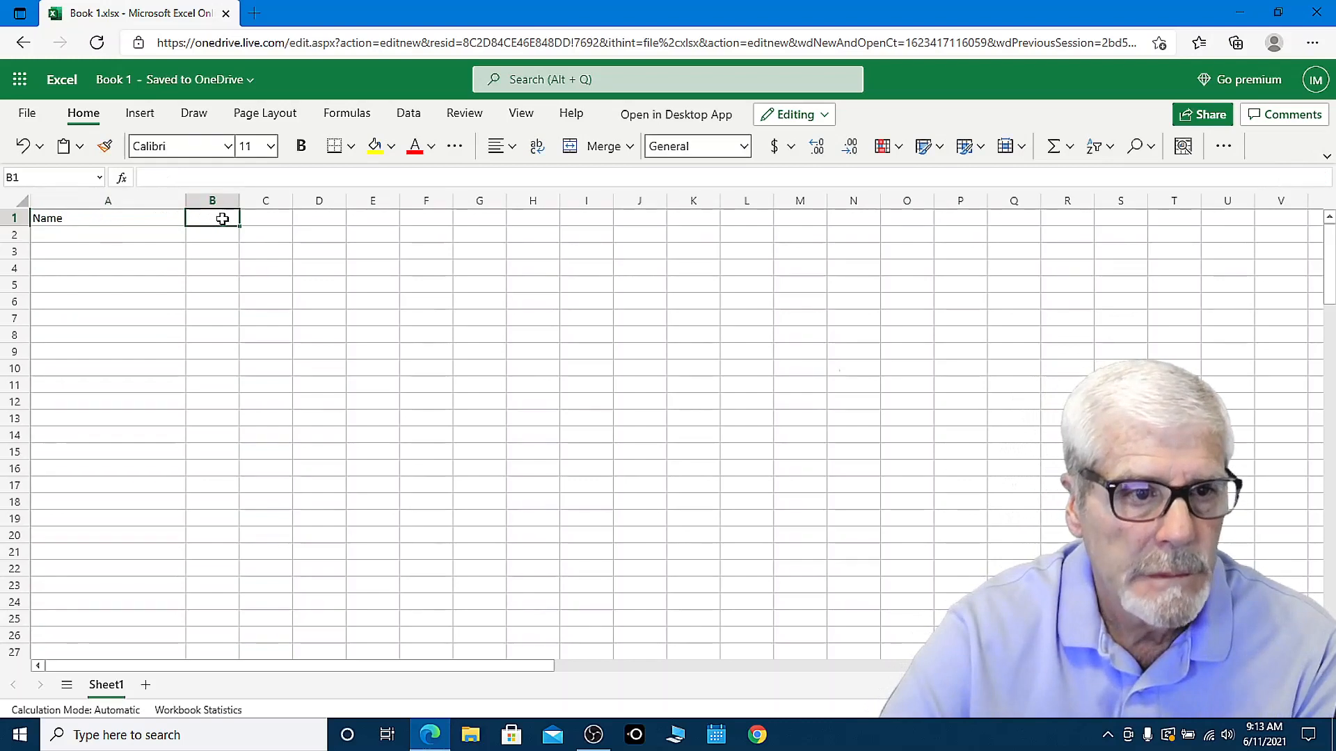
pyautogui.write('A')
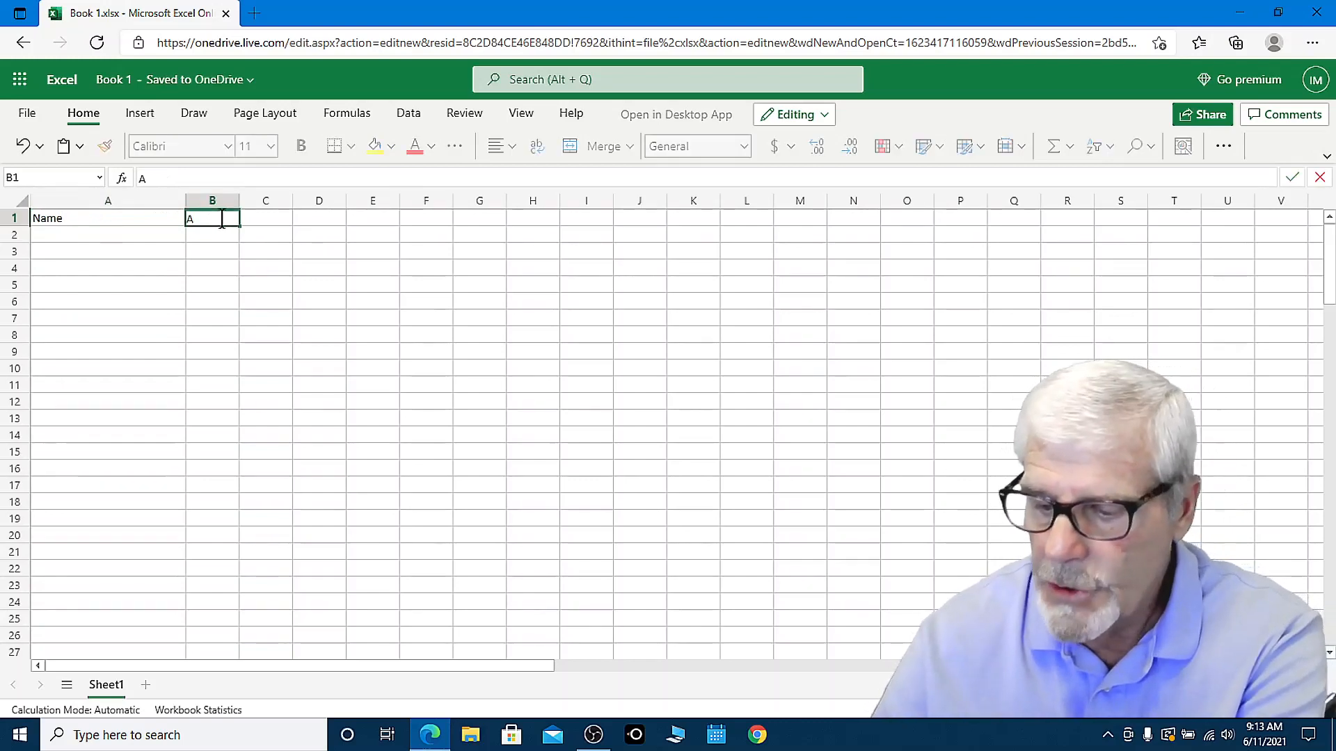
pyautogui.write('ge')
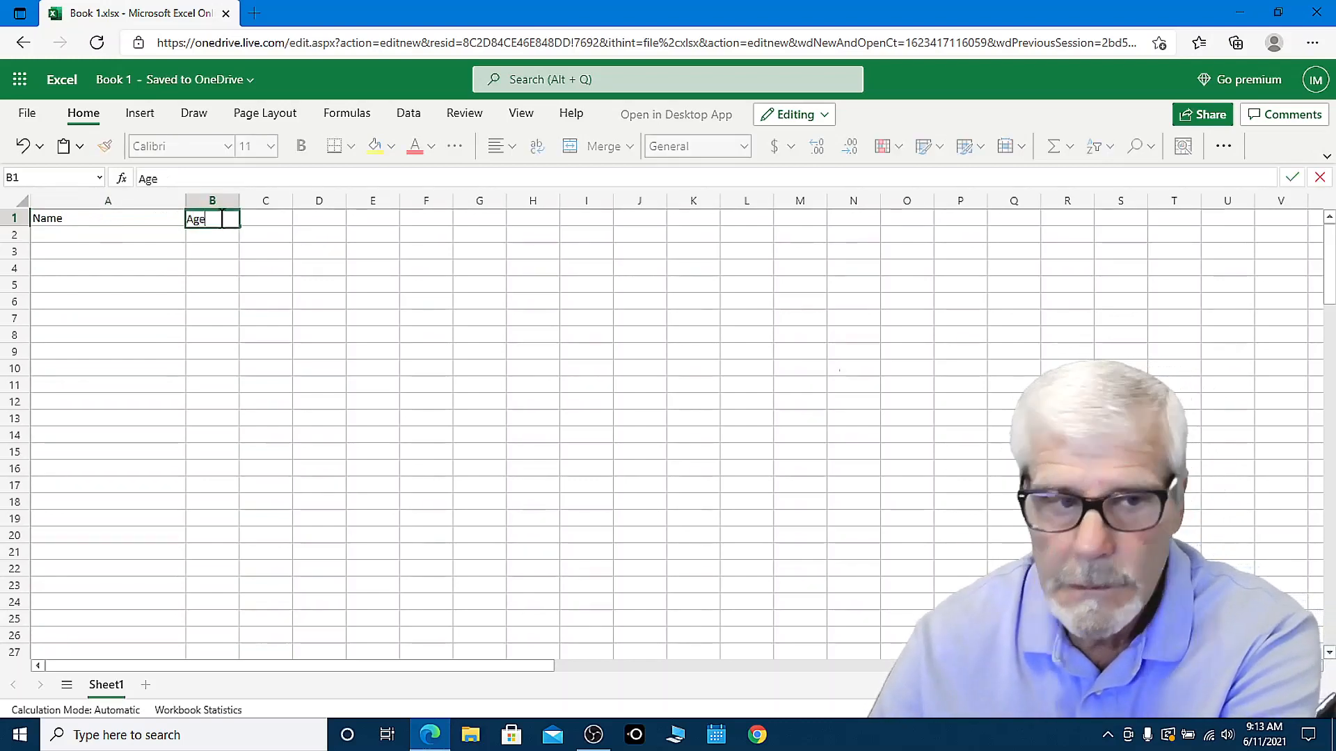
# Enter the header Salary in cell C1, correcting its spelling
pyautogui.click(277, 220)
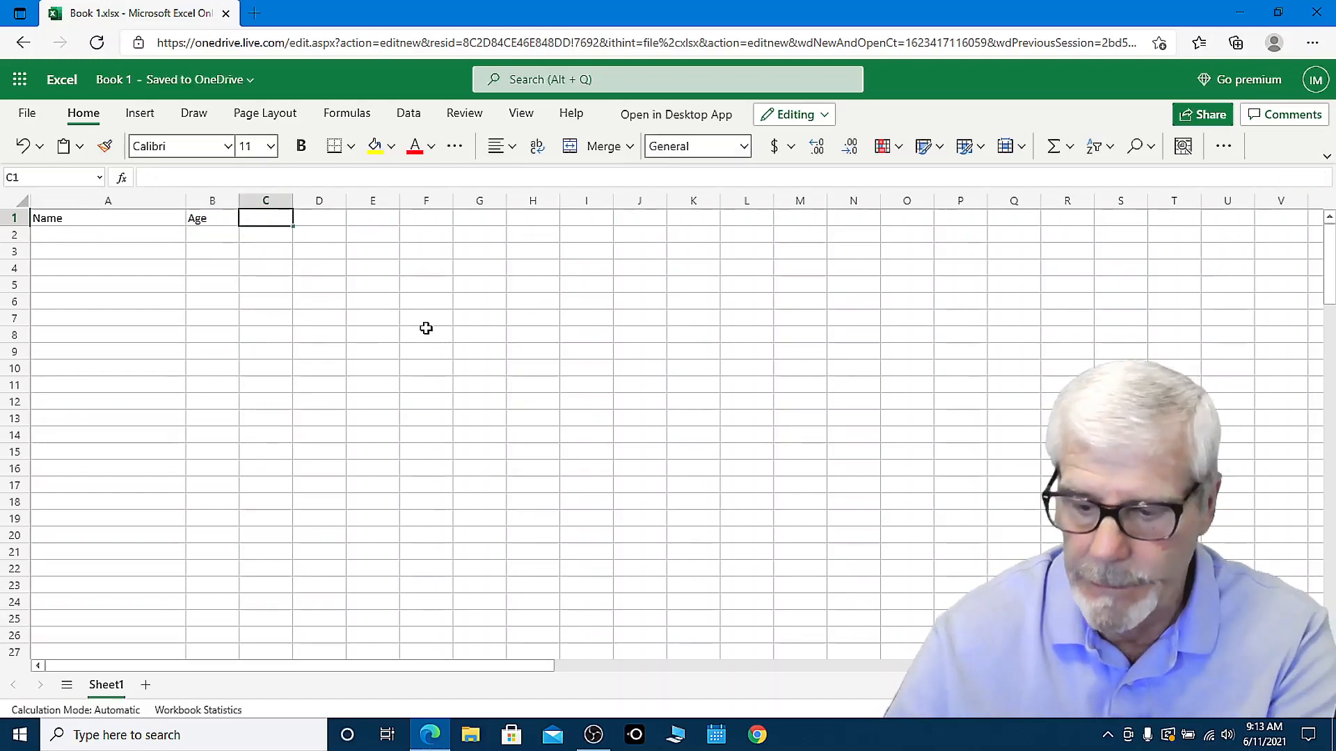
pyautogui.write('S')
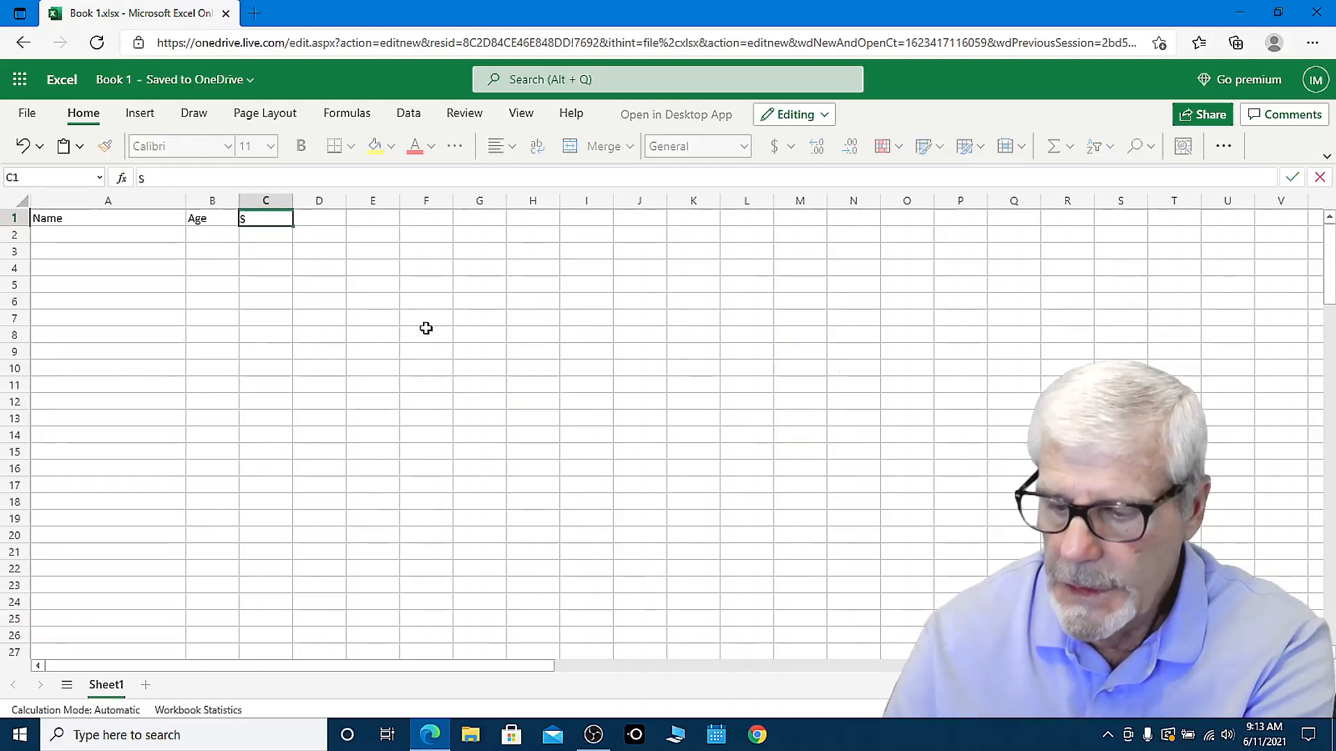
pyautogui.write('lar')
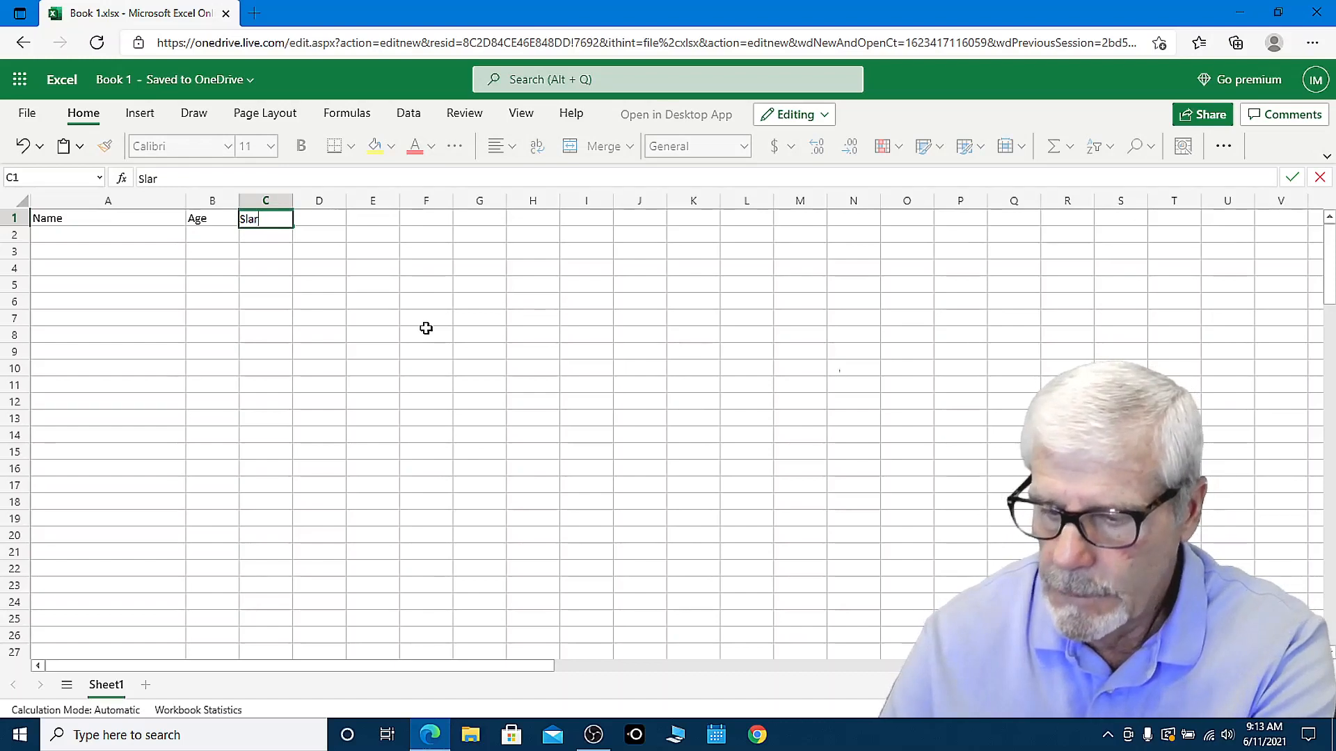
pyautogui.write('y')
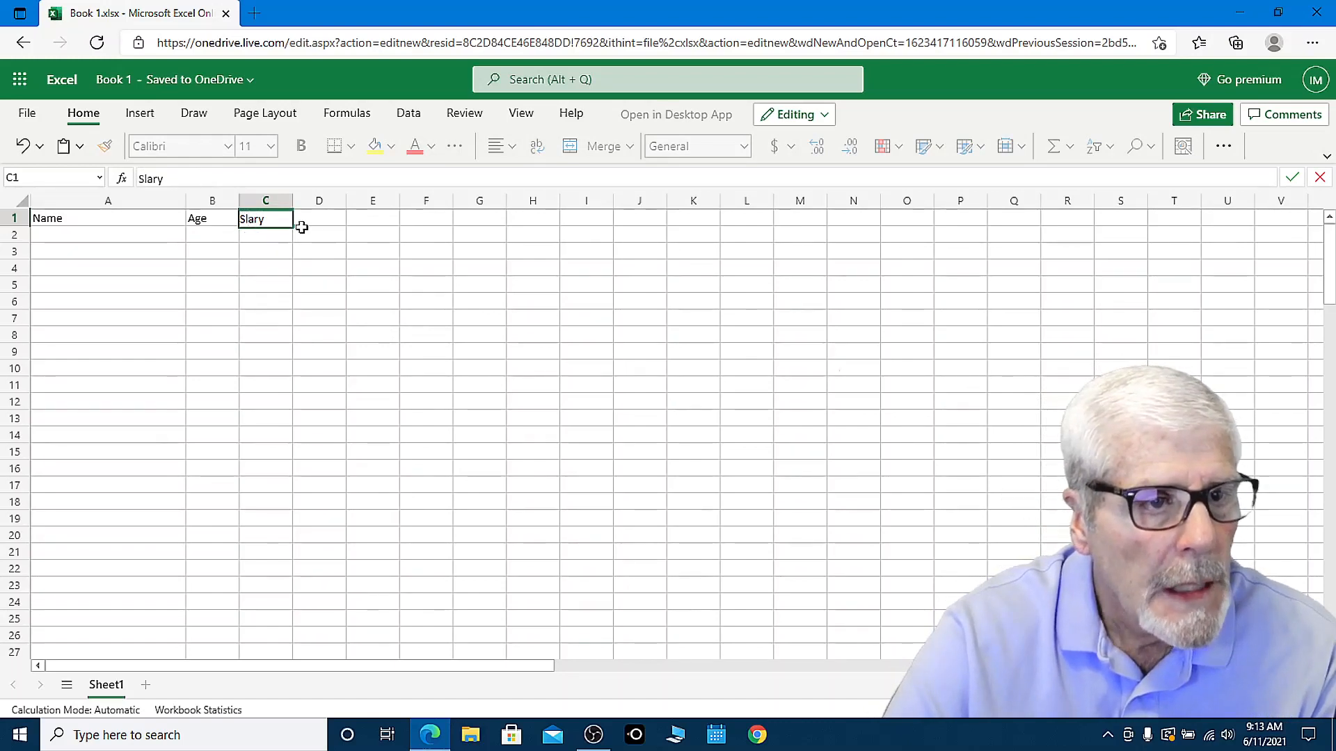
pyautogui.click(189, 177)
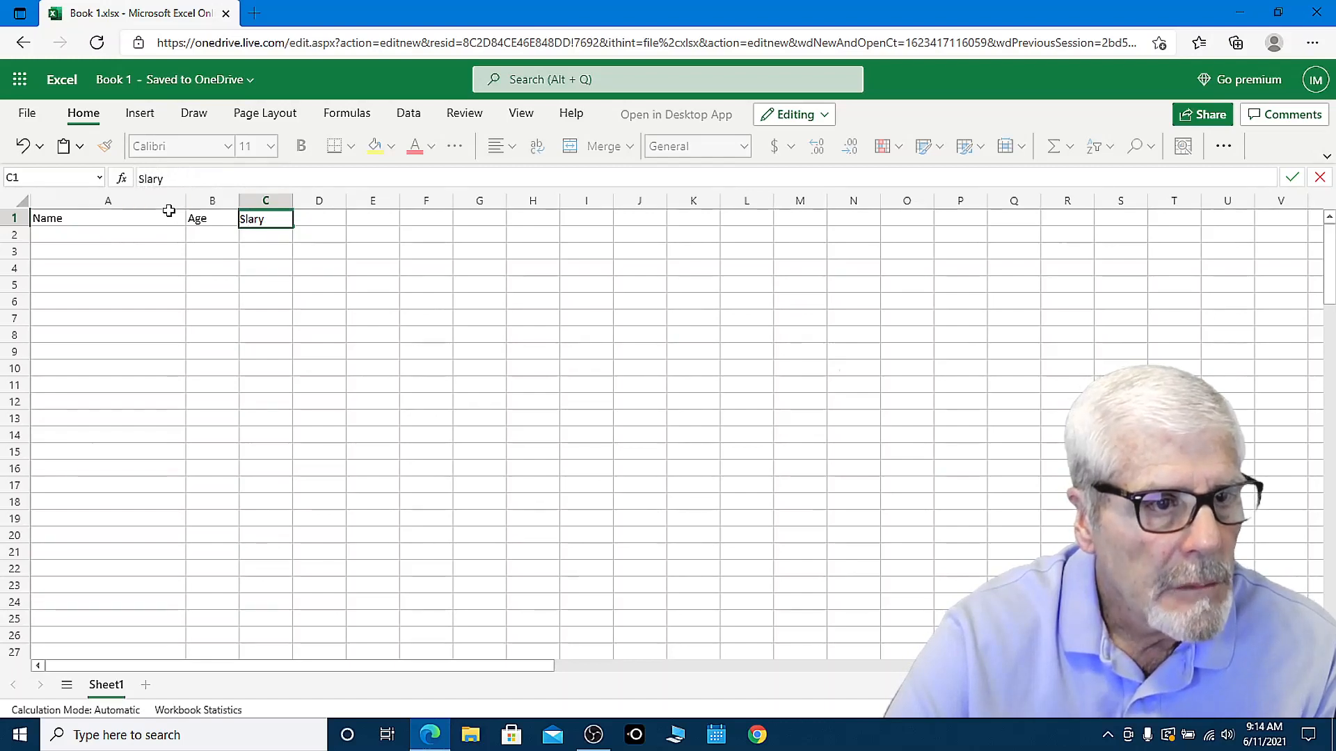
pyautogui.write('a')
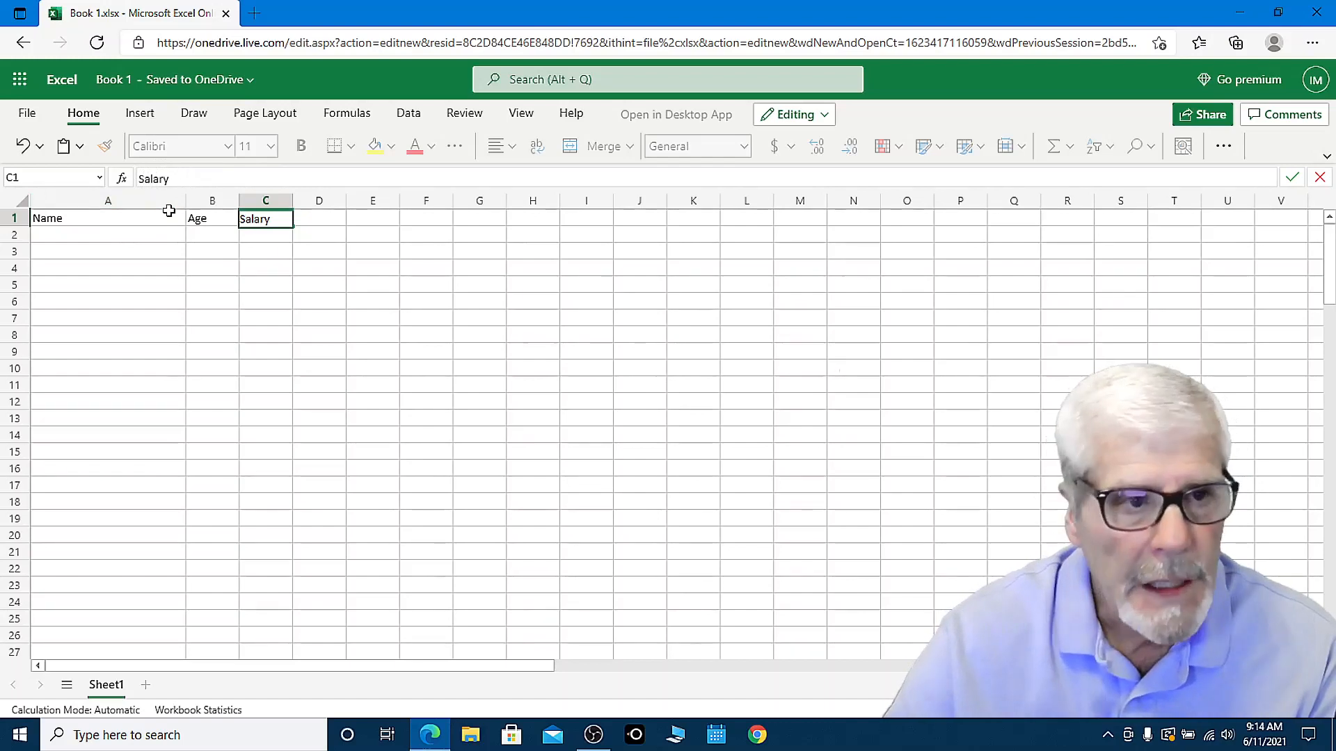
# Enter the headers Tax Rate in cell D1 and Tax in cell E1
pyautogui.click(325, 221)
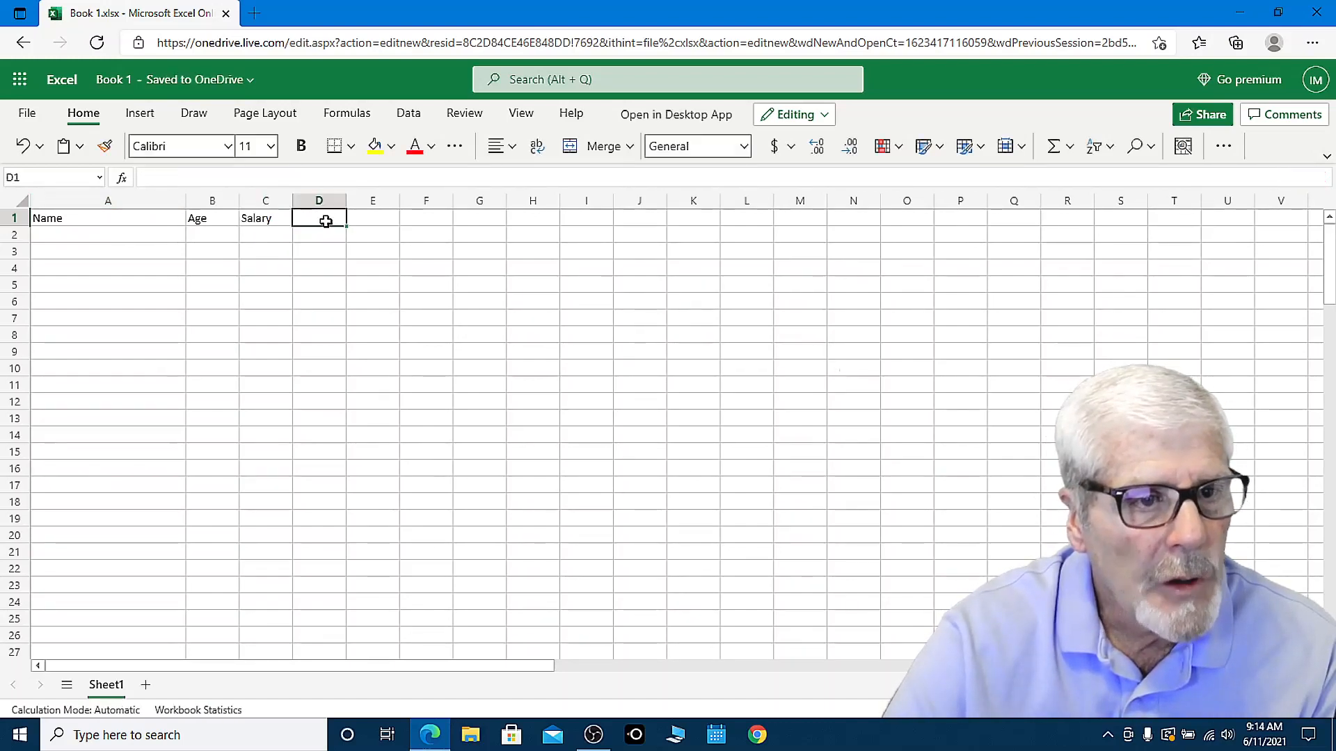
pyautogui.write('Tax')
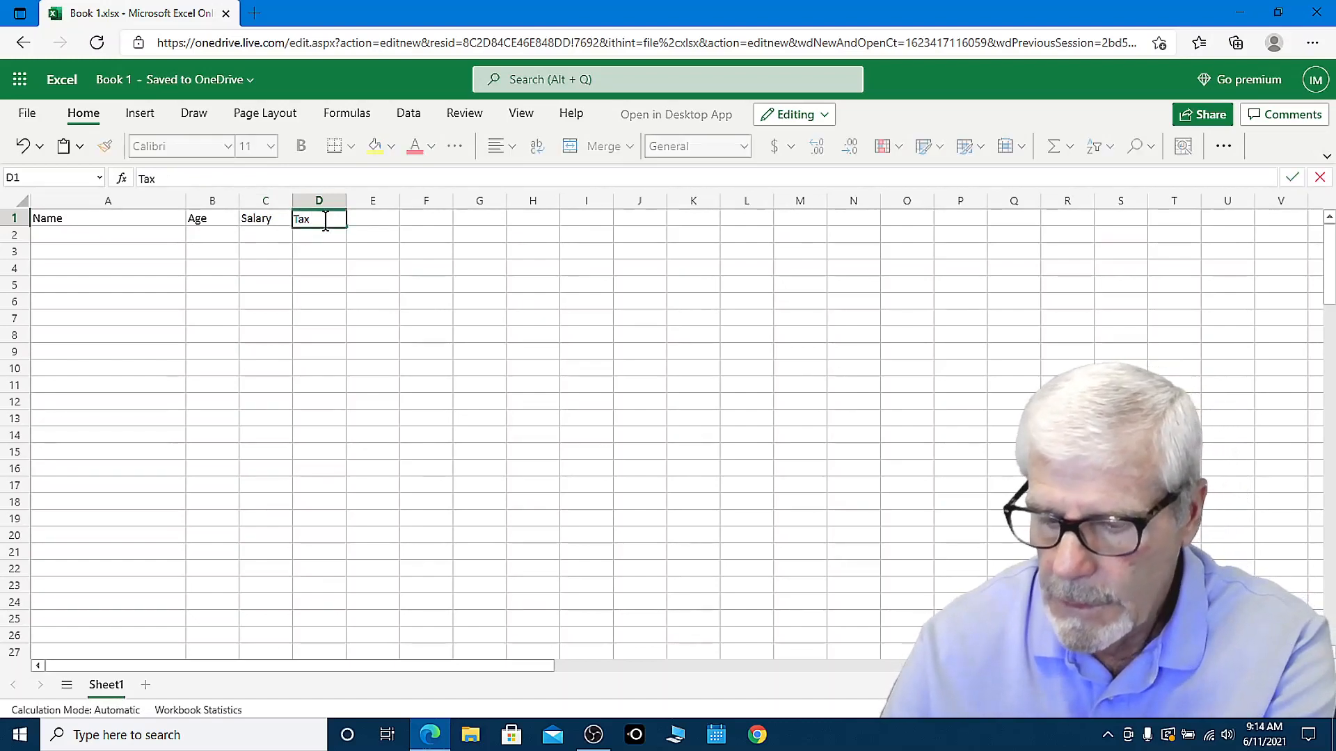
pyautogui.write(' Rate')
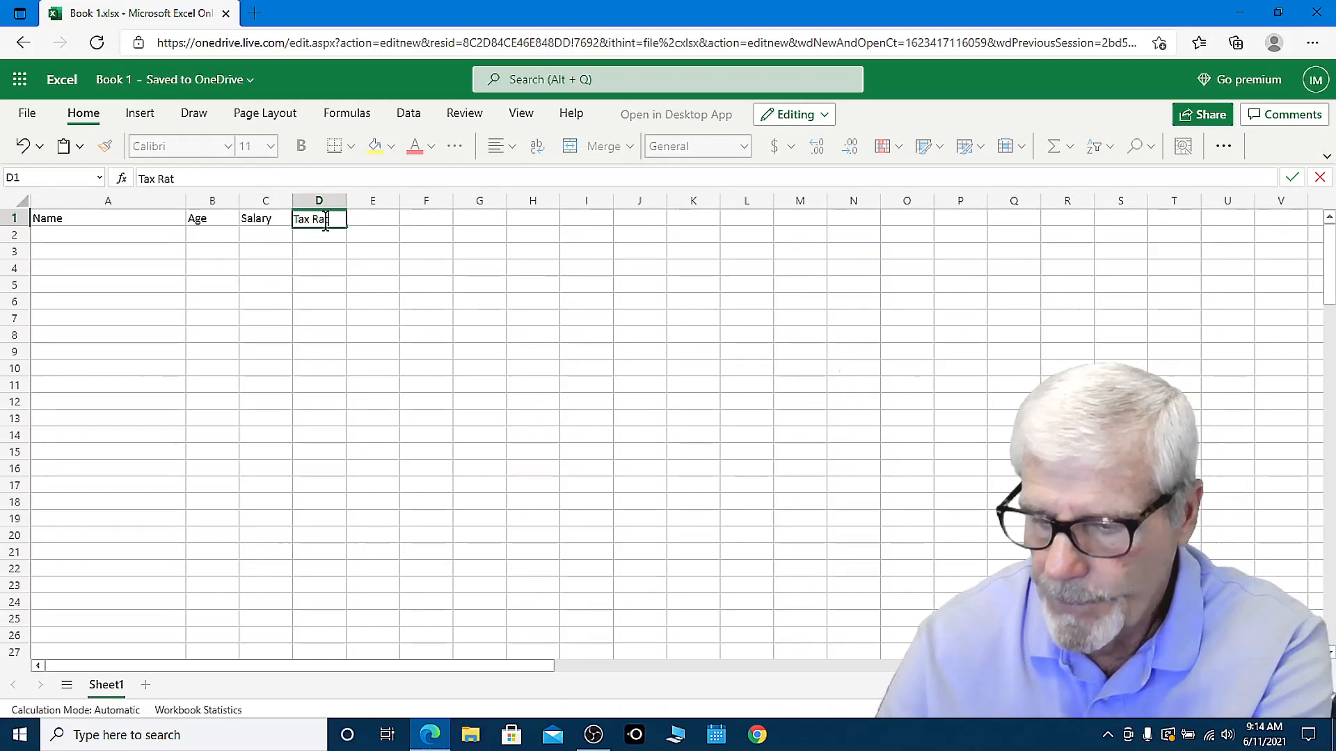
pyautogui.click(376, 221)
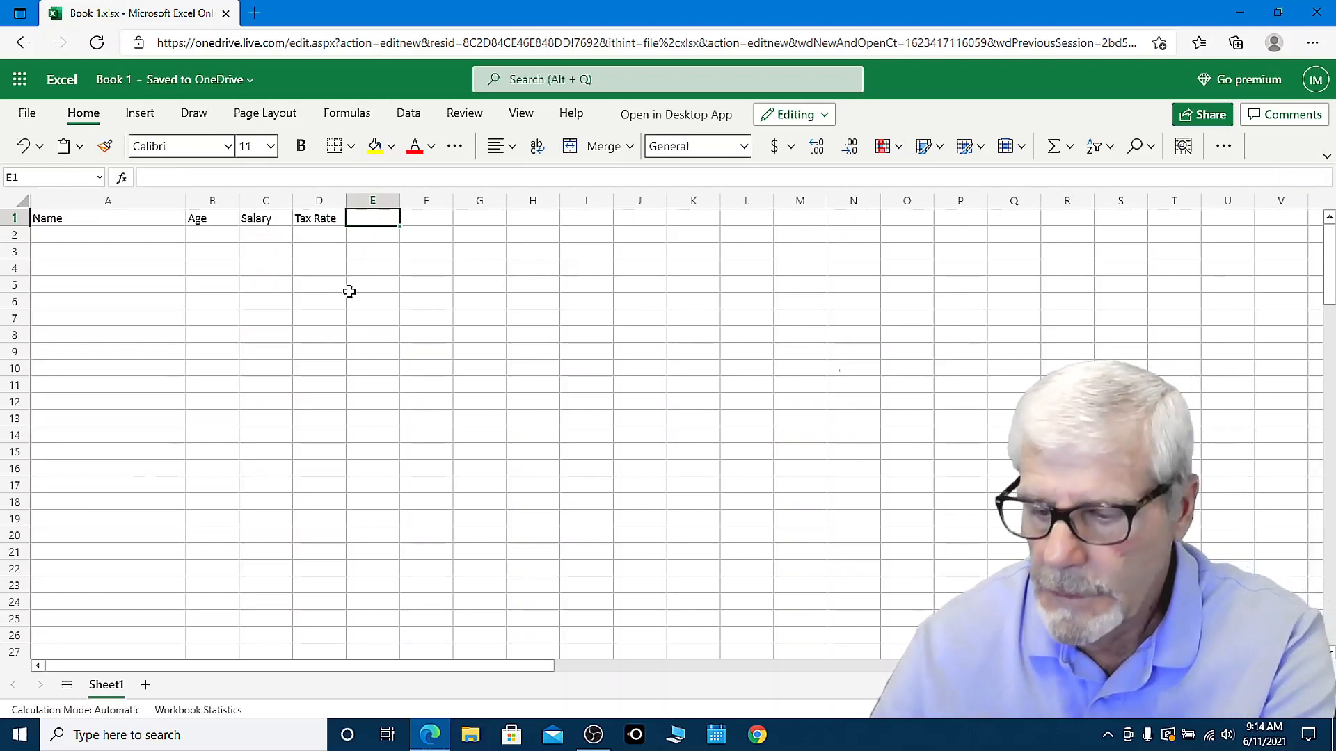
pyautogui.write('Tax')
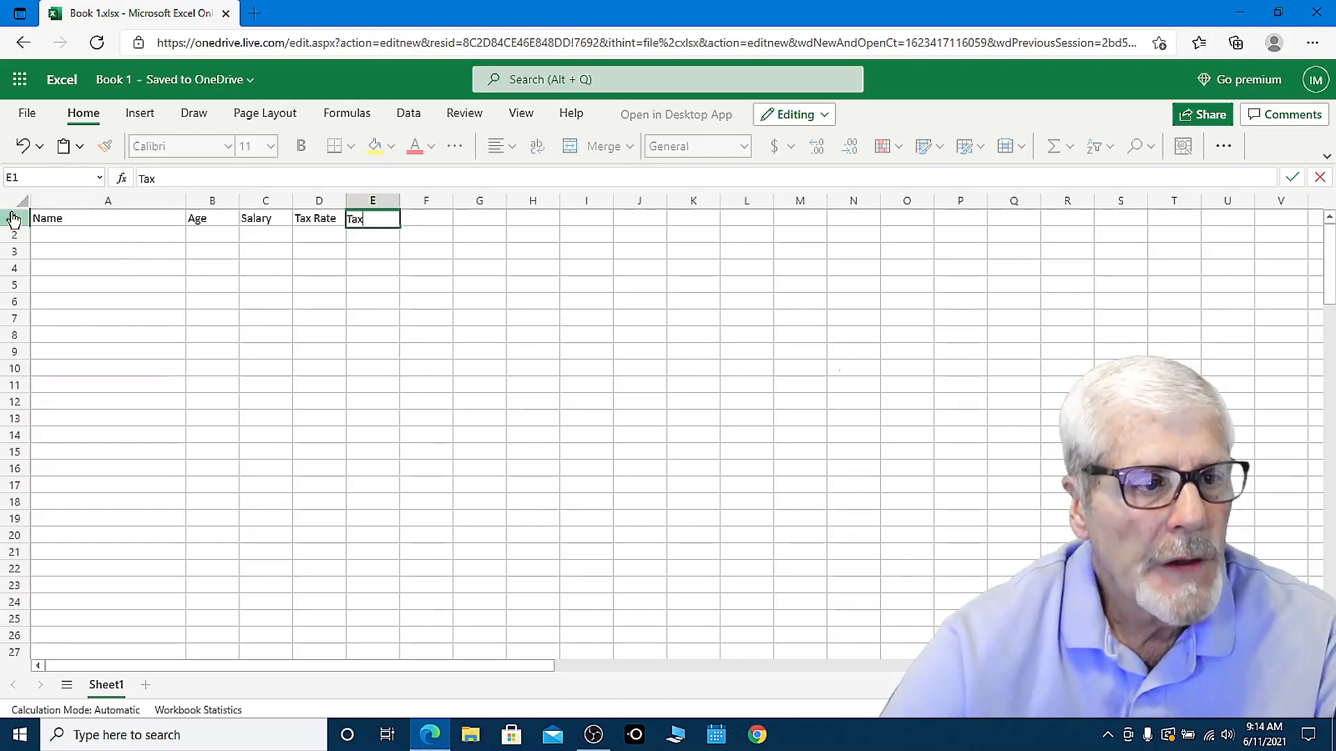
pyautogui.press('ctrl')
pyautogui.press('ctrl')
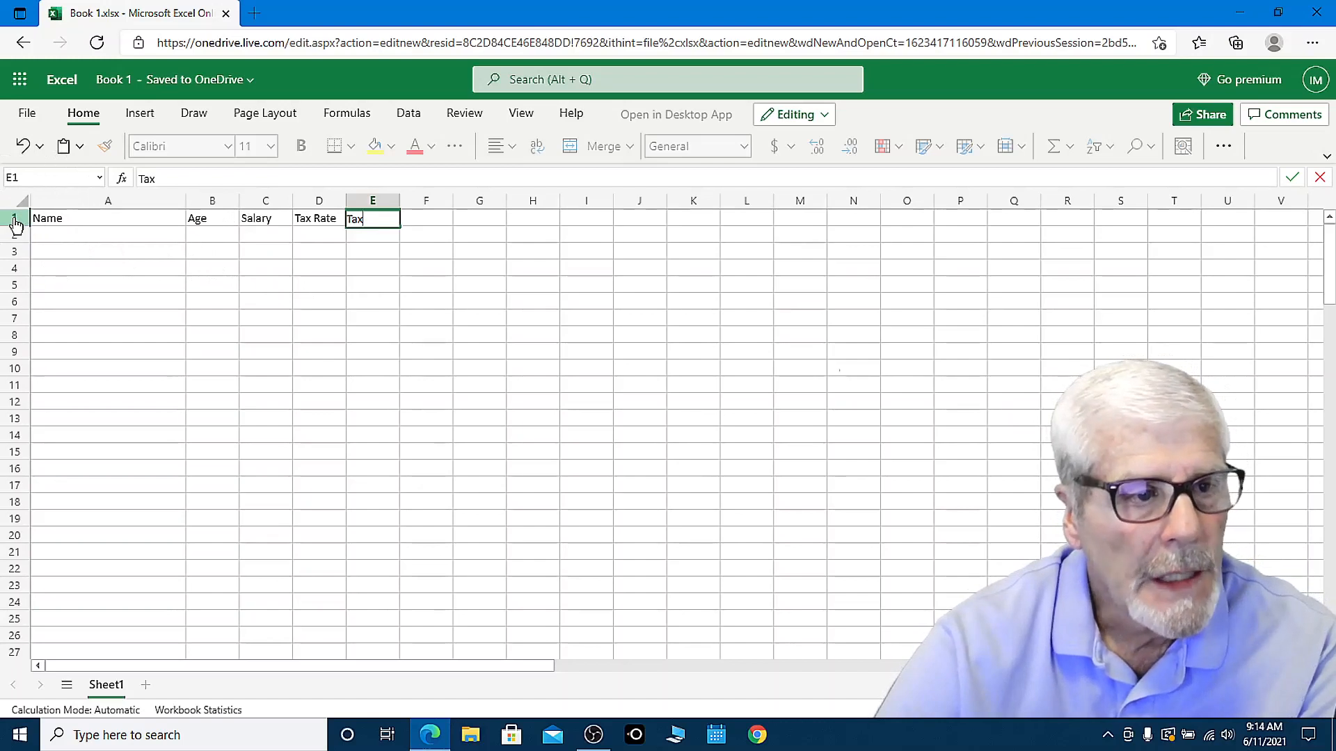
# Make the whole header row 1 bold and horizontally centred, and widen columns B through E slightly
pyautogui.click(16, 224)
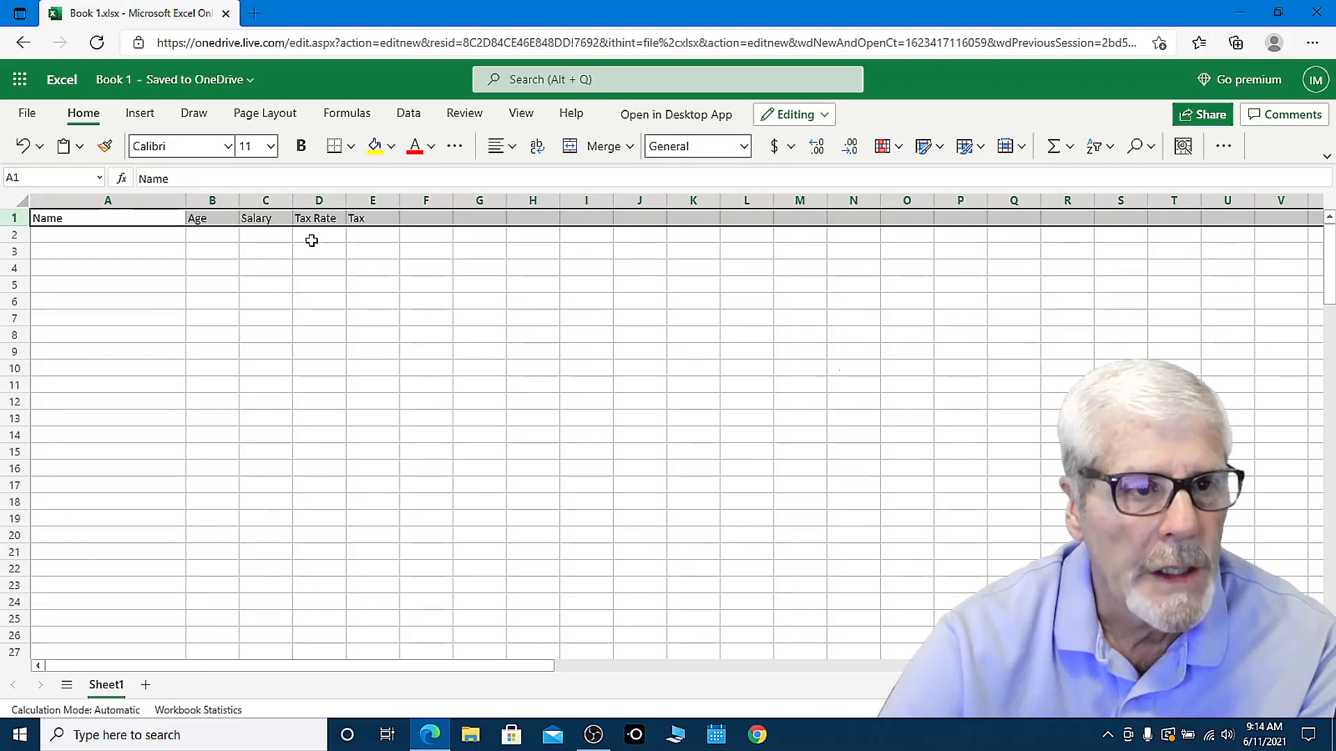
pyautogui.click(302, 149)
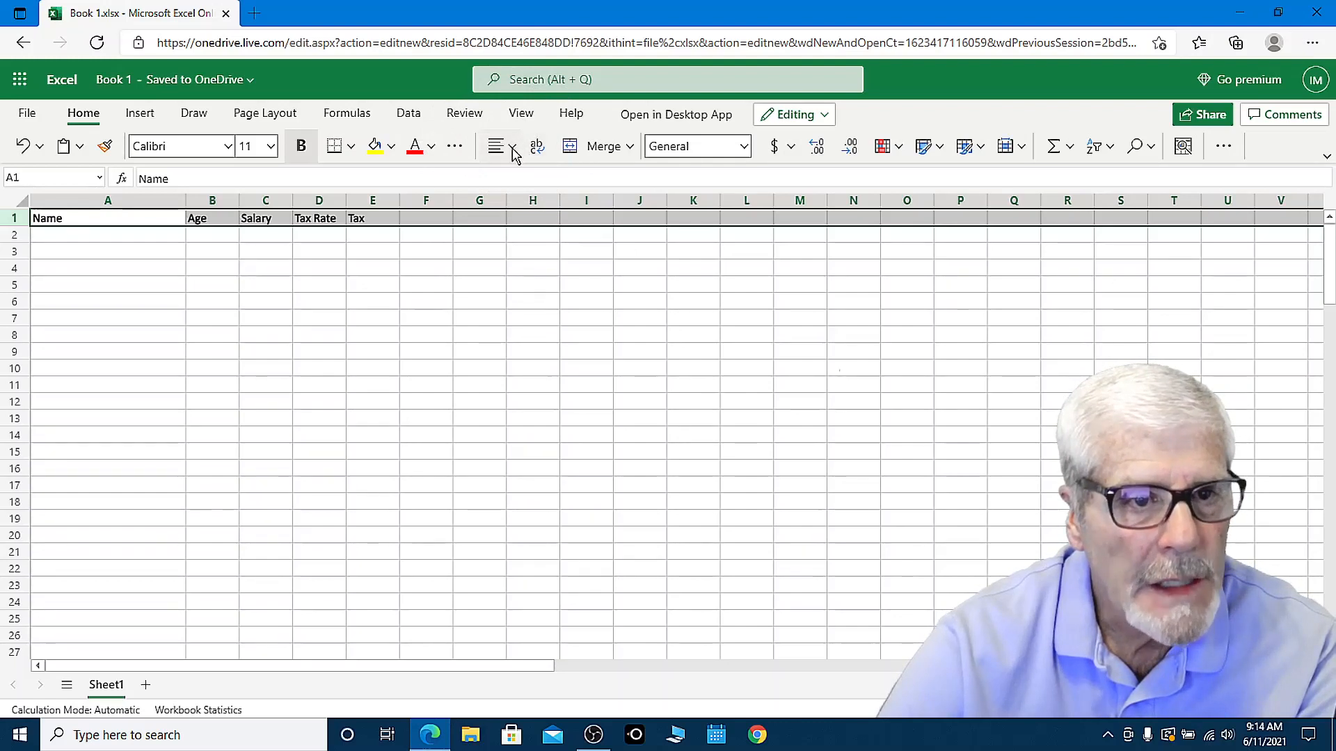
pyautogui.click(514, 148)
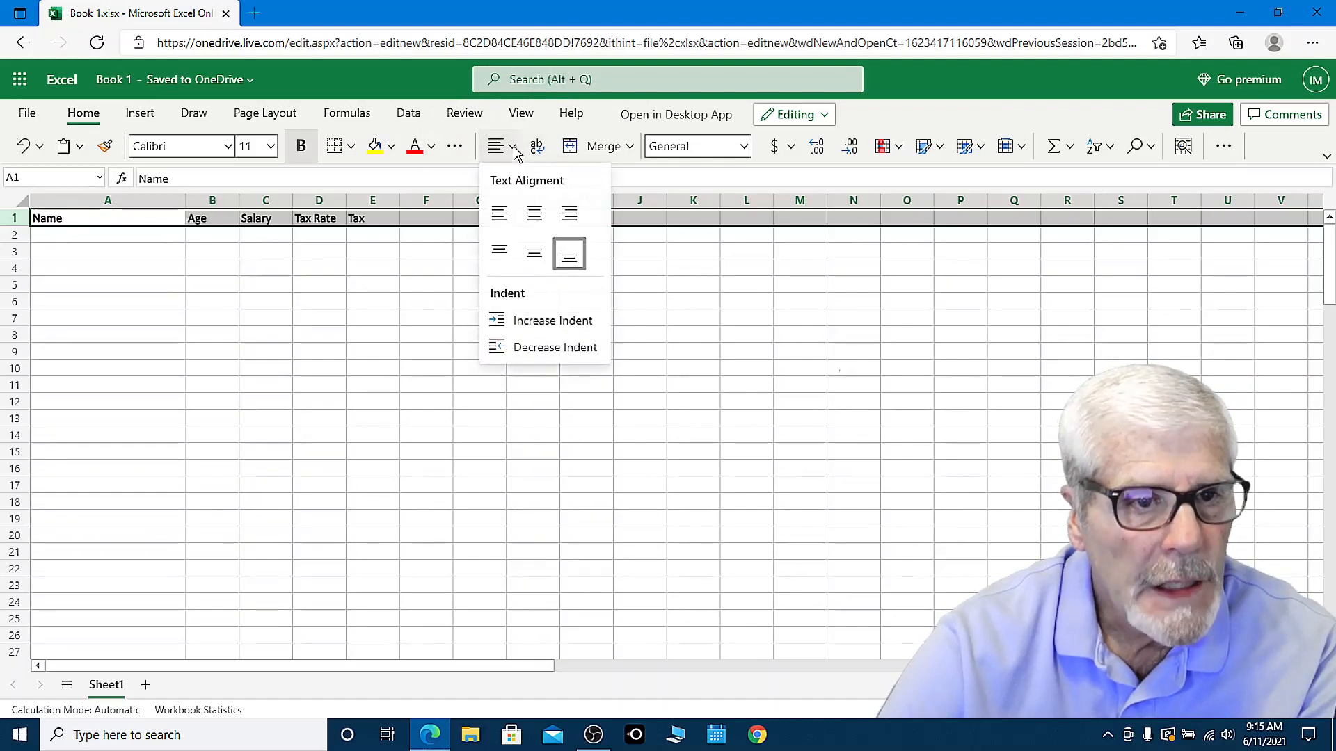
pyautogui.click(537, 224)
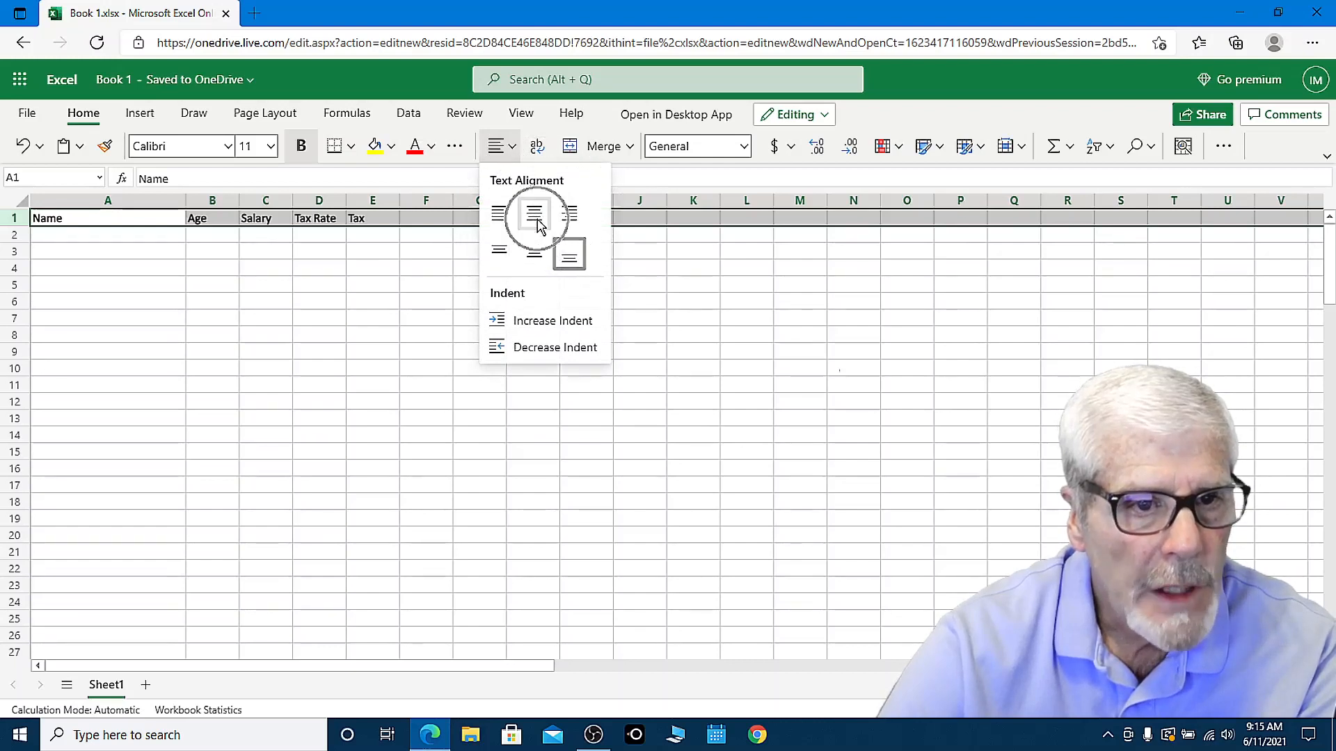
pyautogui.click(538, 223)
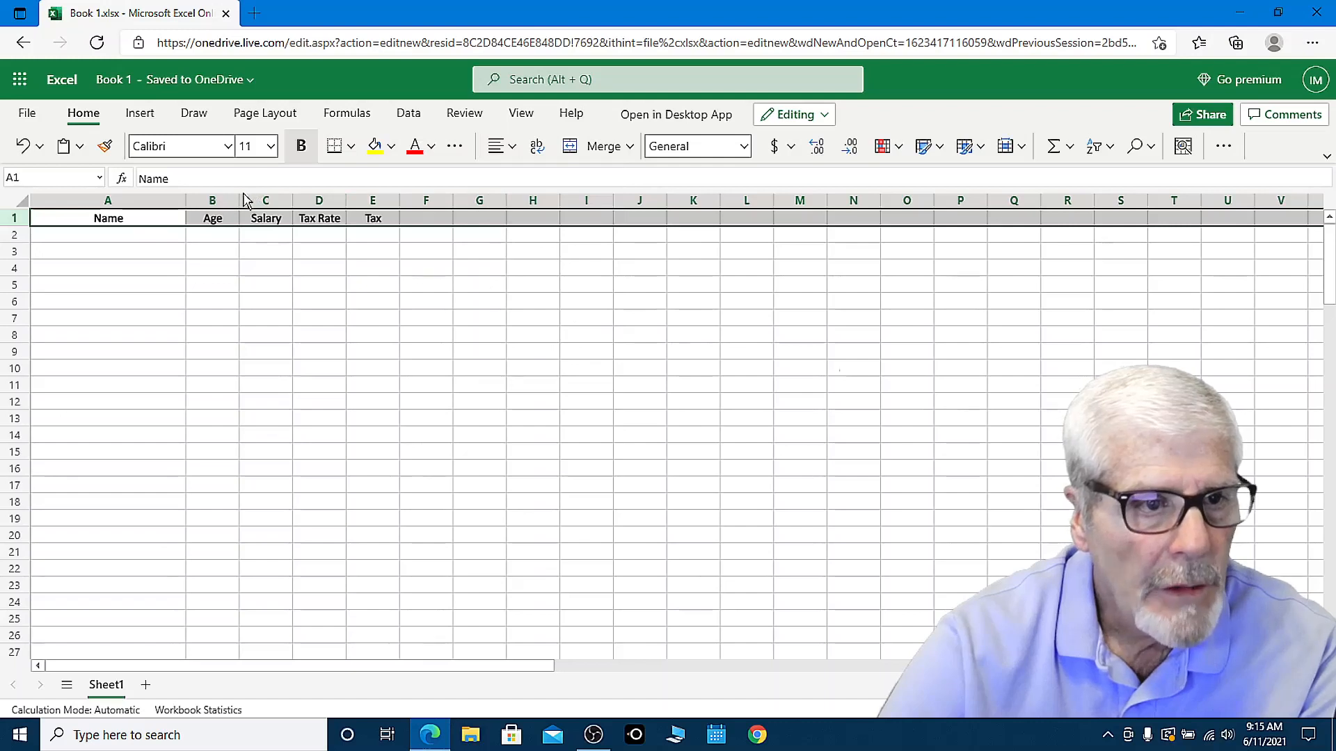
pyautogui.moveTo(239, 202); pyautogui.dragTo(454, 199)
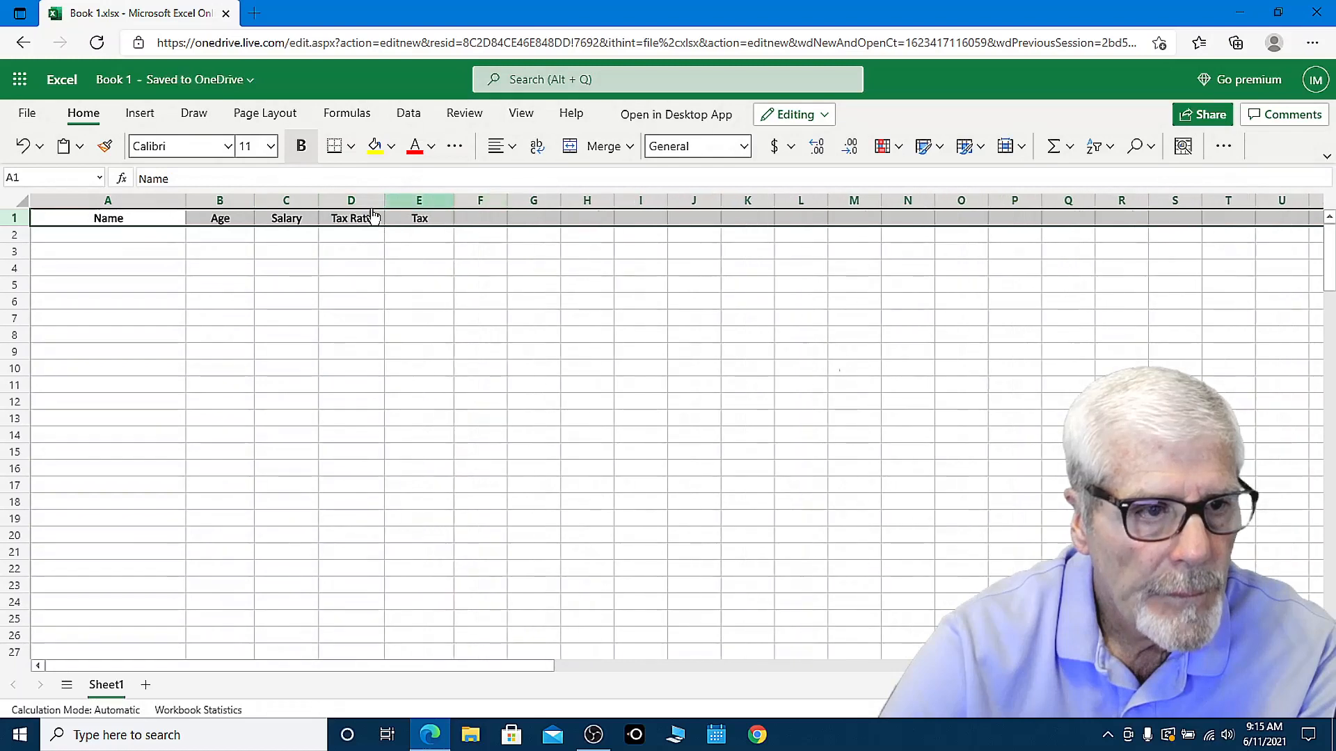
# Enter the four people's first names in cells A2 to A5, under the Name header
pyautogui.click(96, 236)
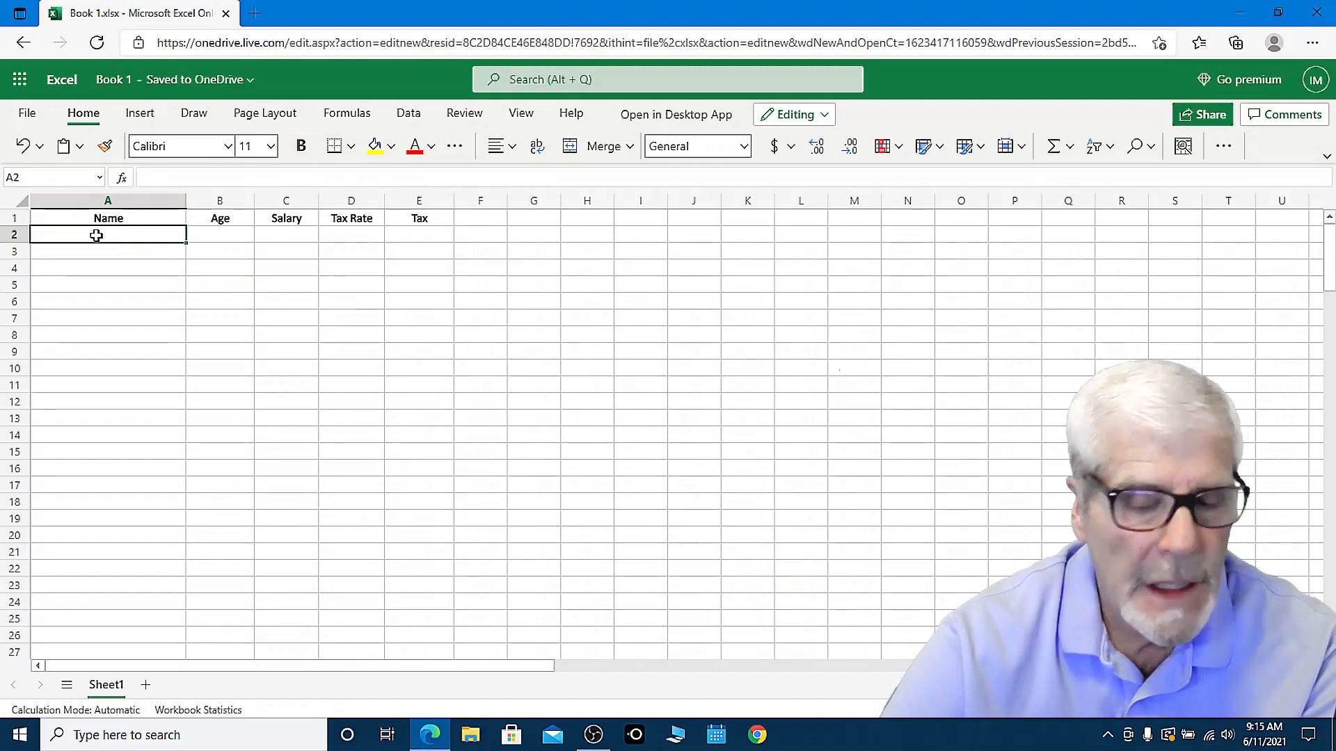
pyautogui.write('John')
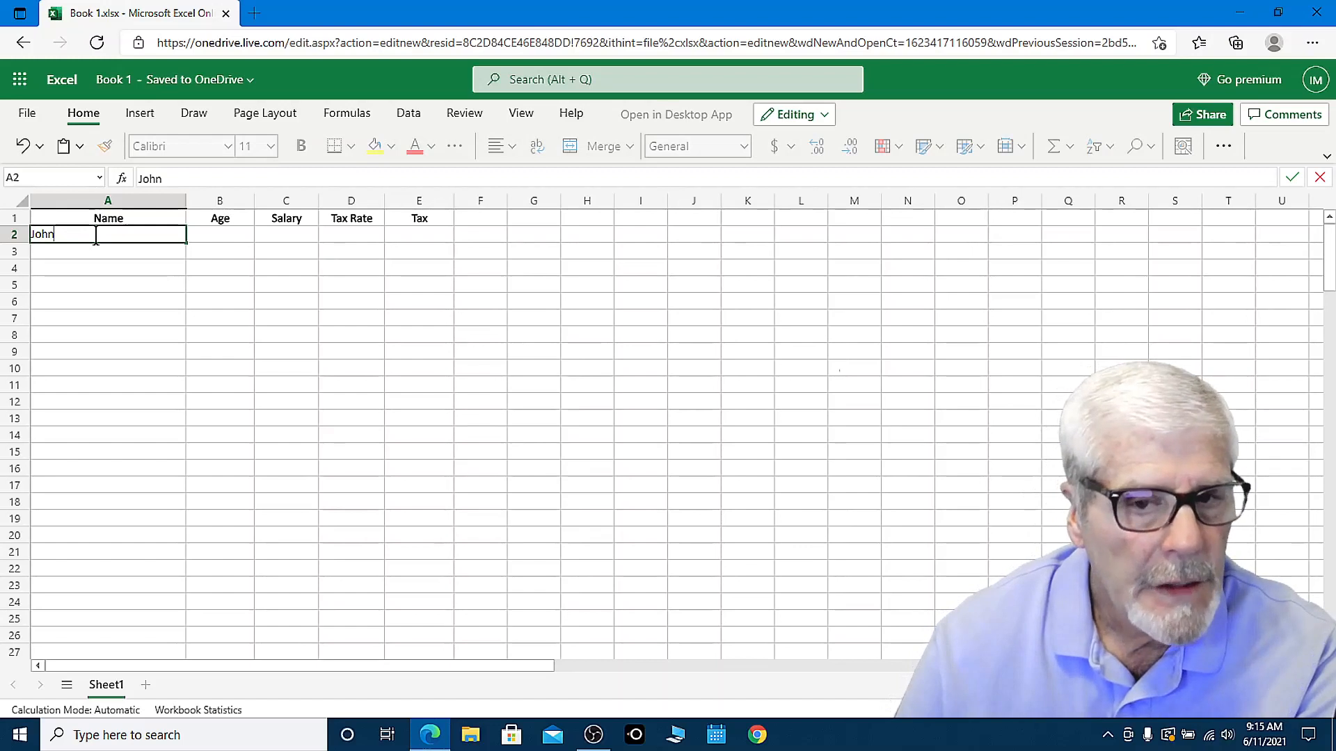
pyautogui.press('Return')
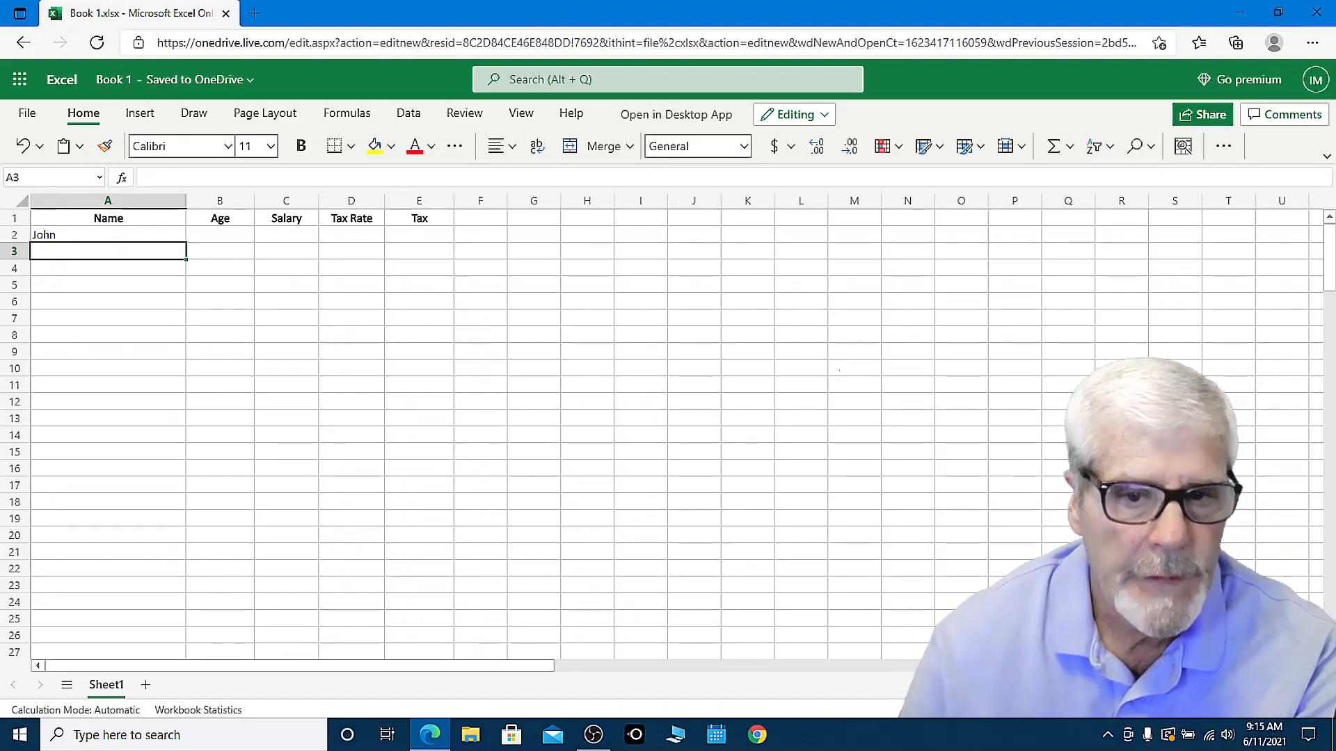
pyautogui.write('Mary')
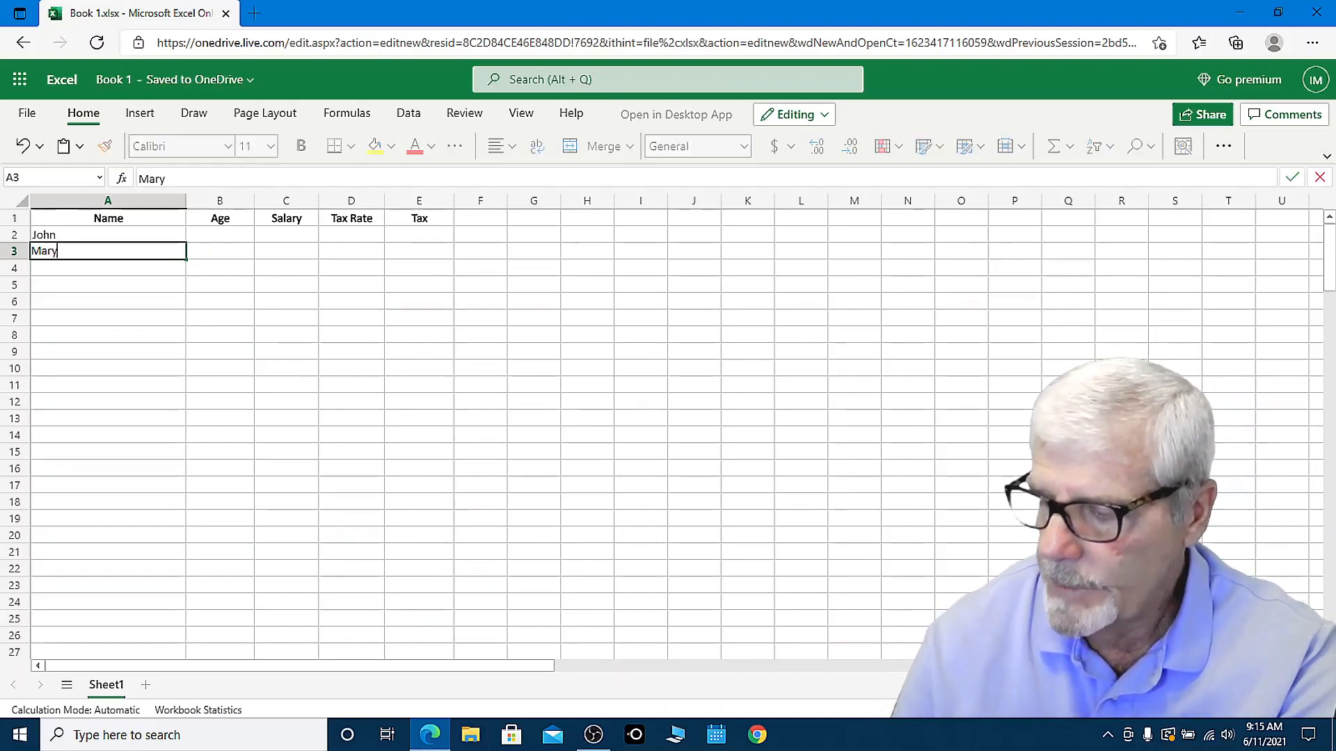
pyautogui.press('Return')
pyautogui.write('L')
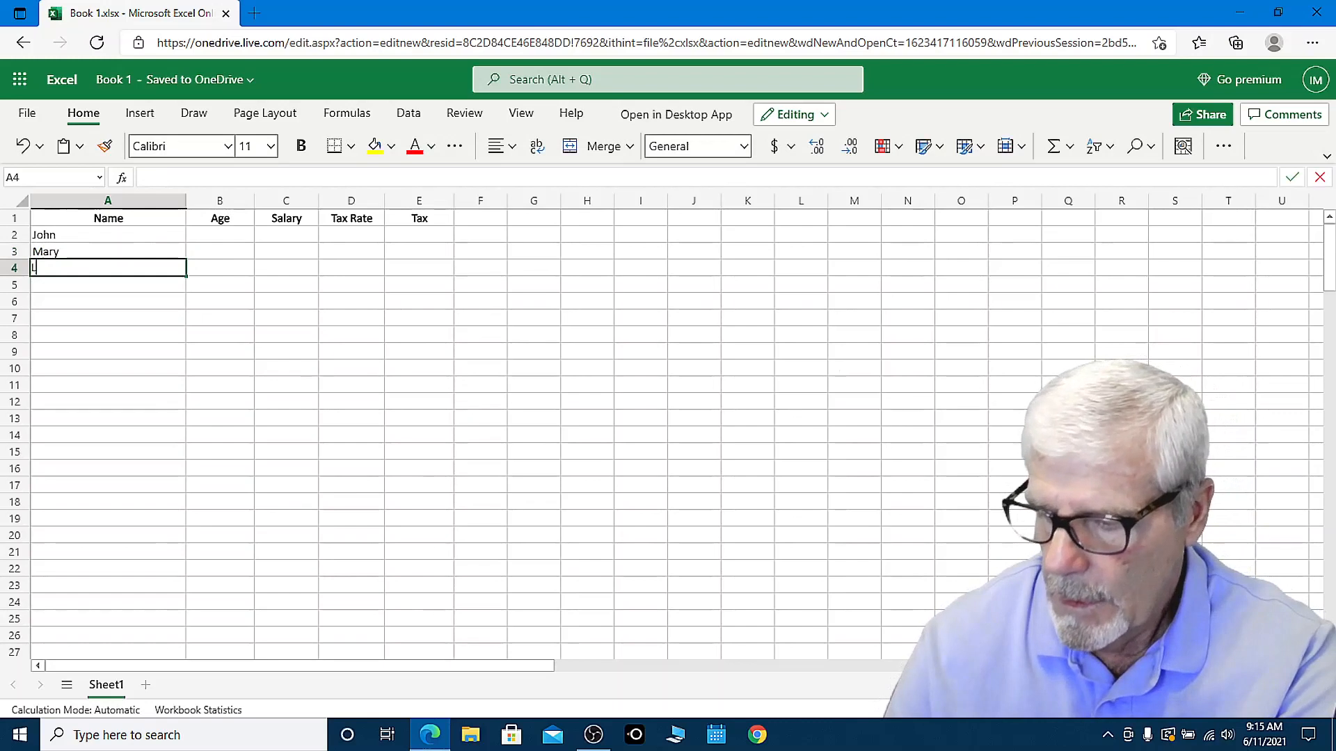
pyautogui.write('uke')
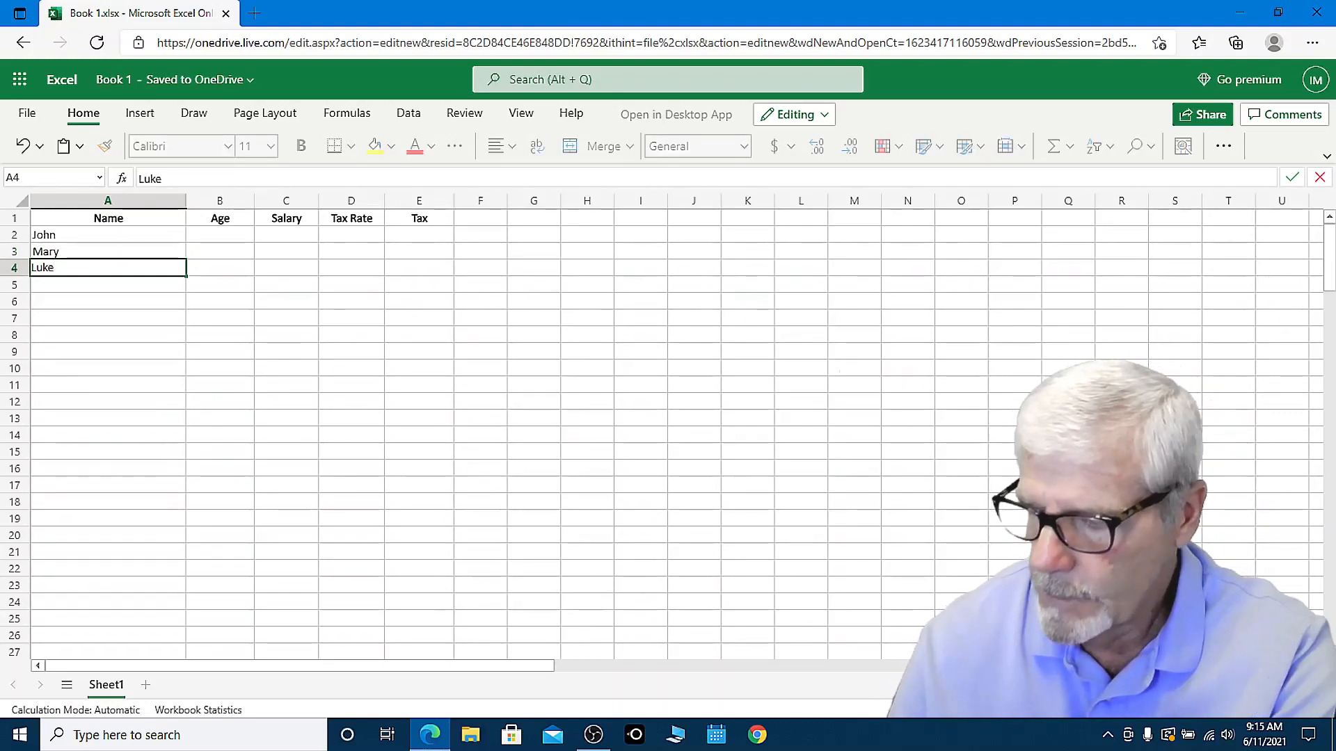
pyautogui.press('Return')
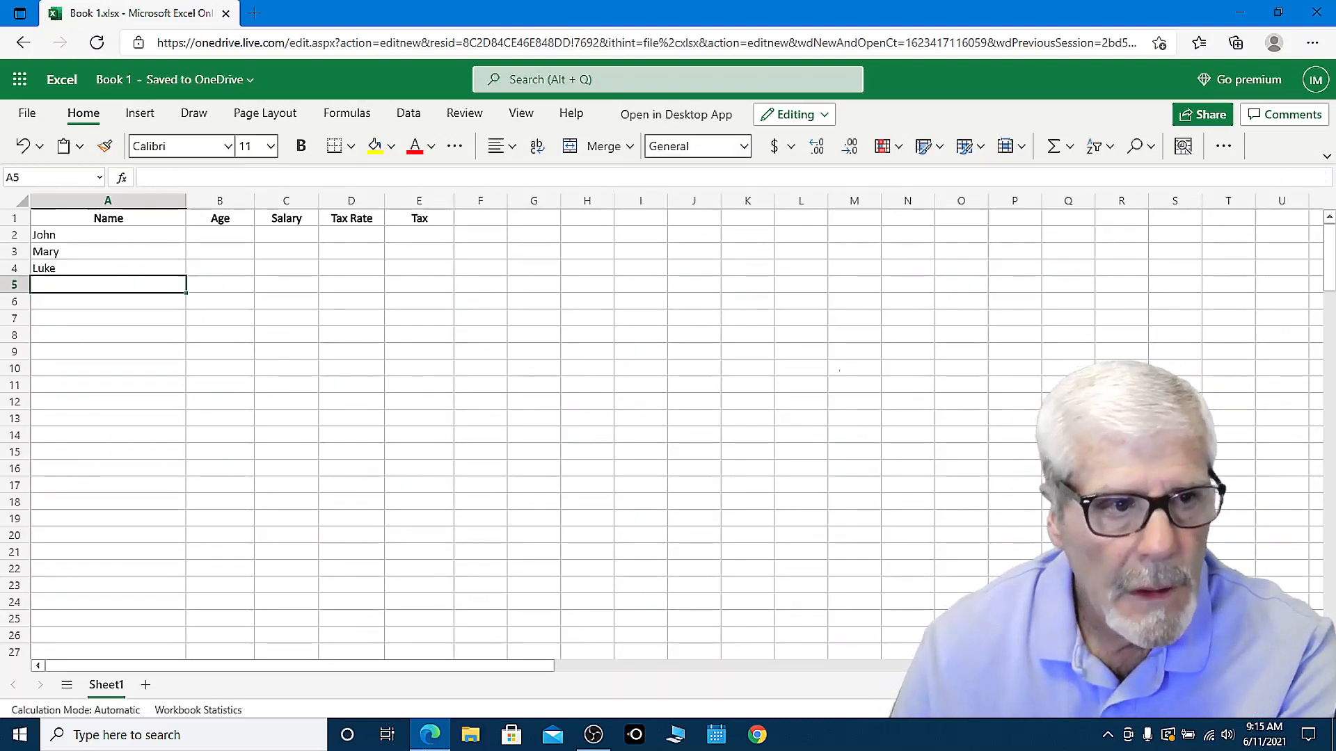
pyautogui.write('Linda')
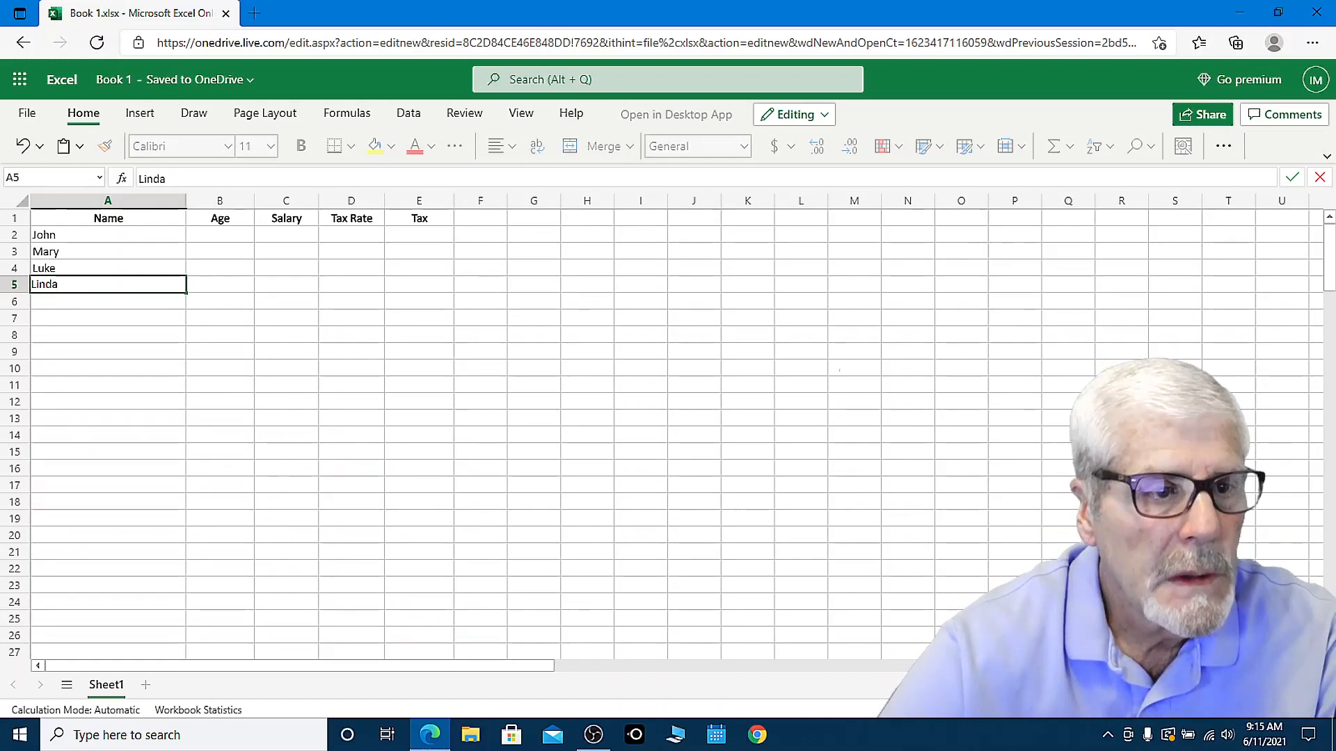
pyautogui.hotkey('alt', 'Tab')
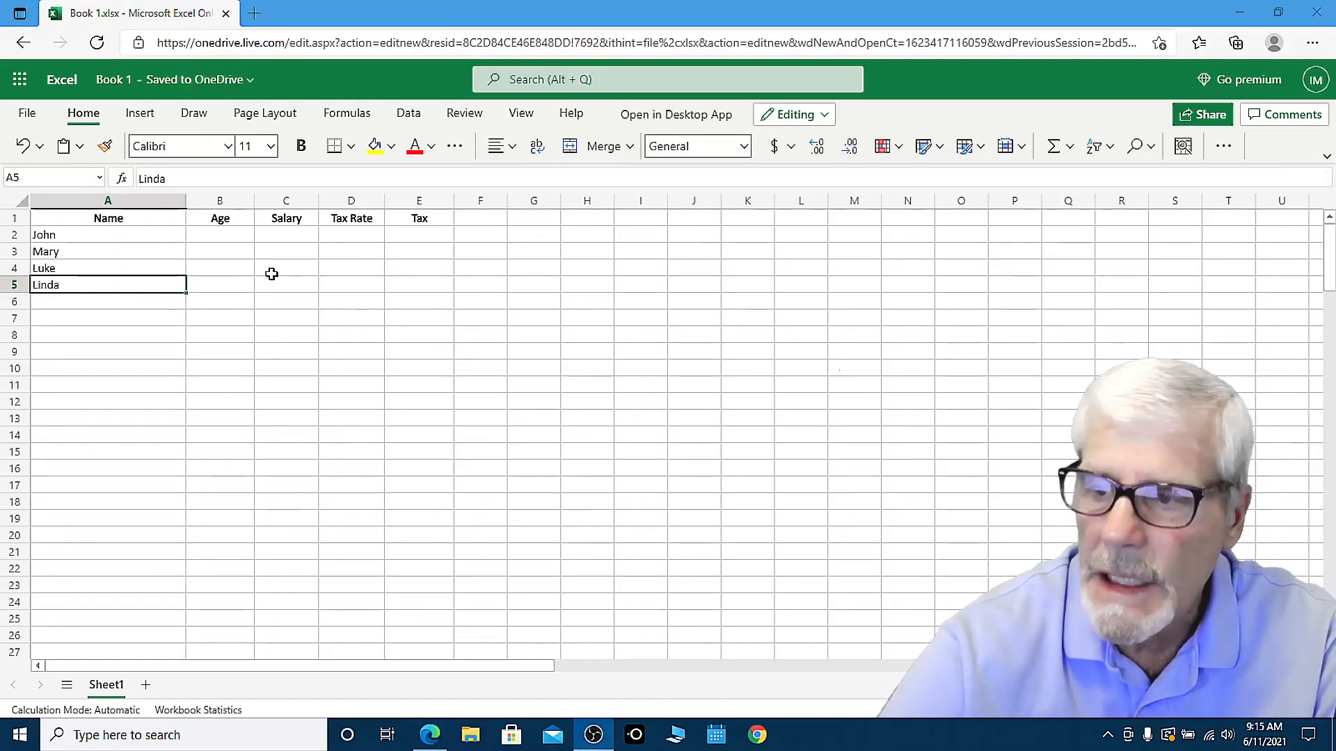
# Enter the ages 36, 42, 19 and 29 in cells B2 to B5
pyautogui.click(224, 233)
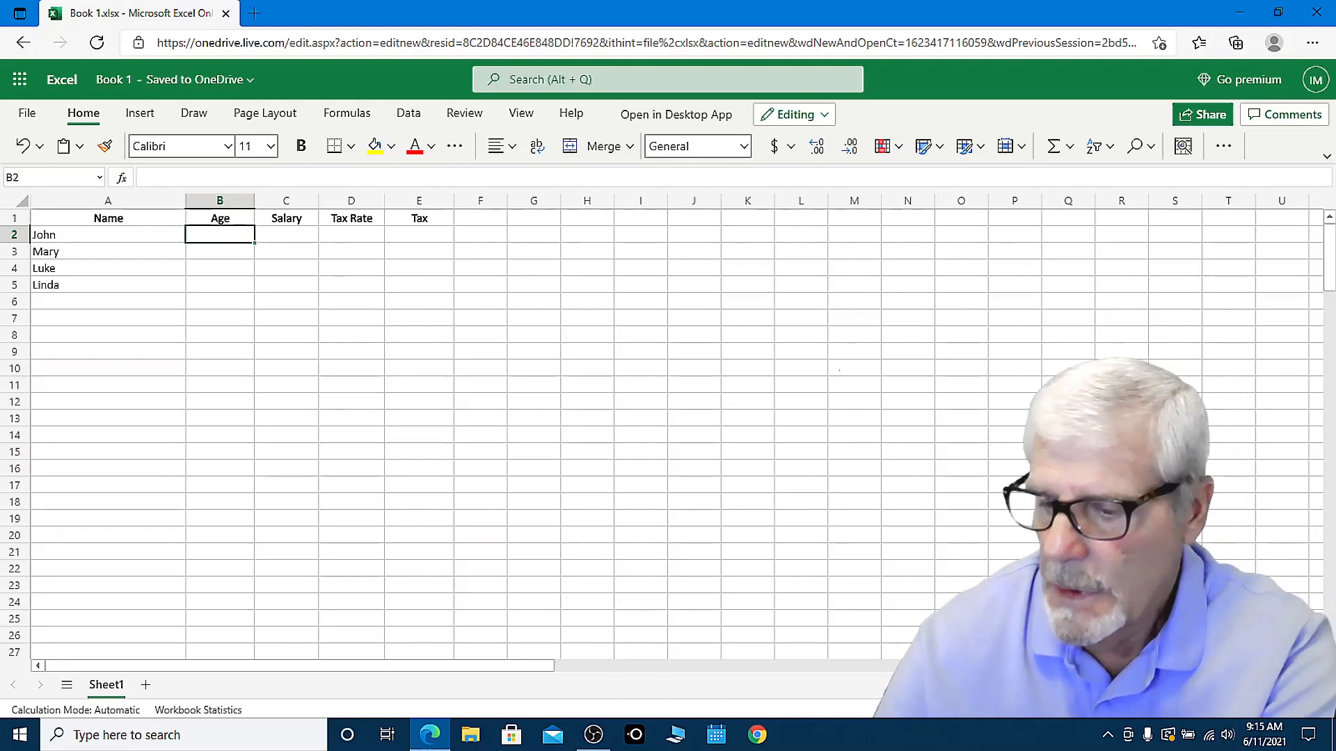
pyautogui.write('36')
pyautogui.press('Return')
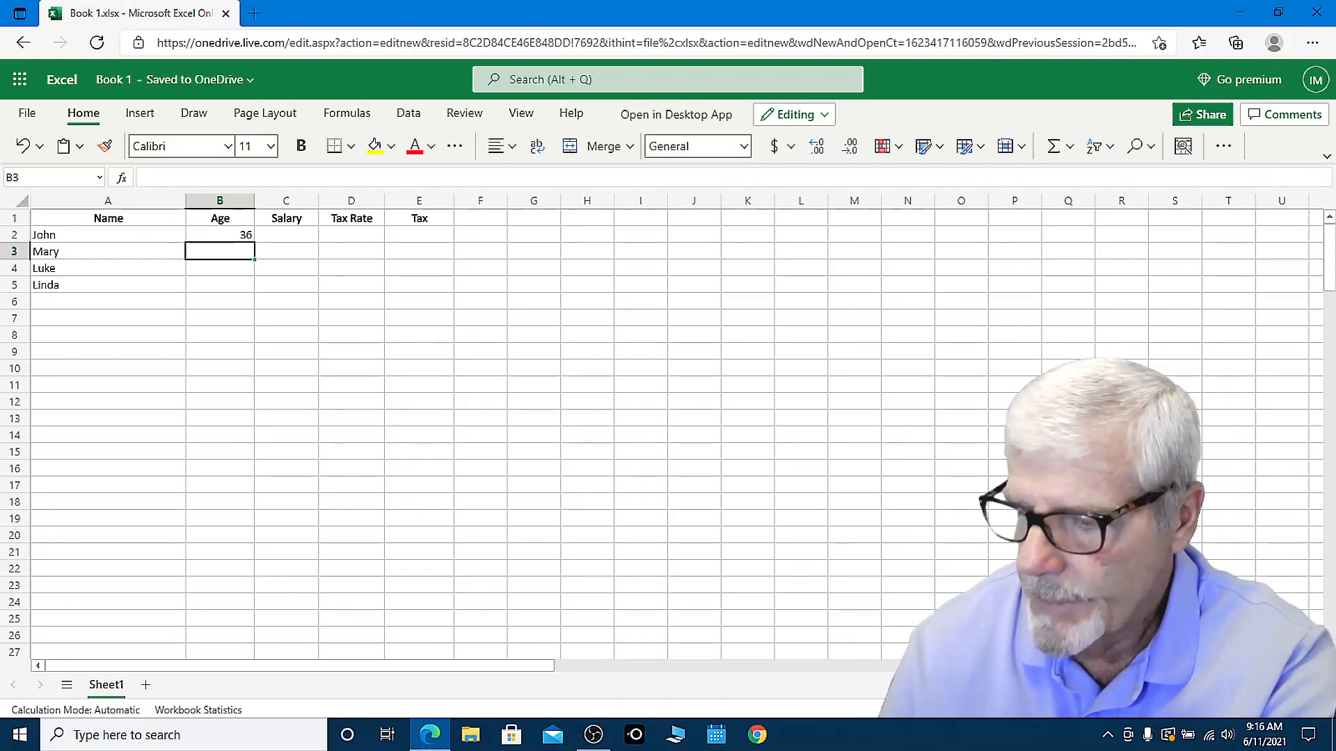
pyautogui.write('42')
pyautogui.press('Return')
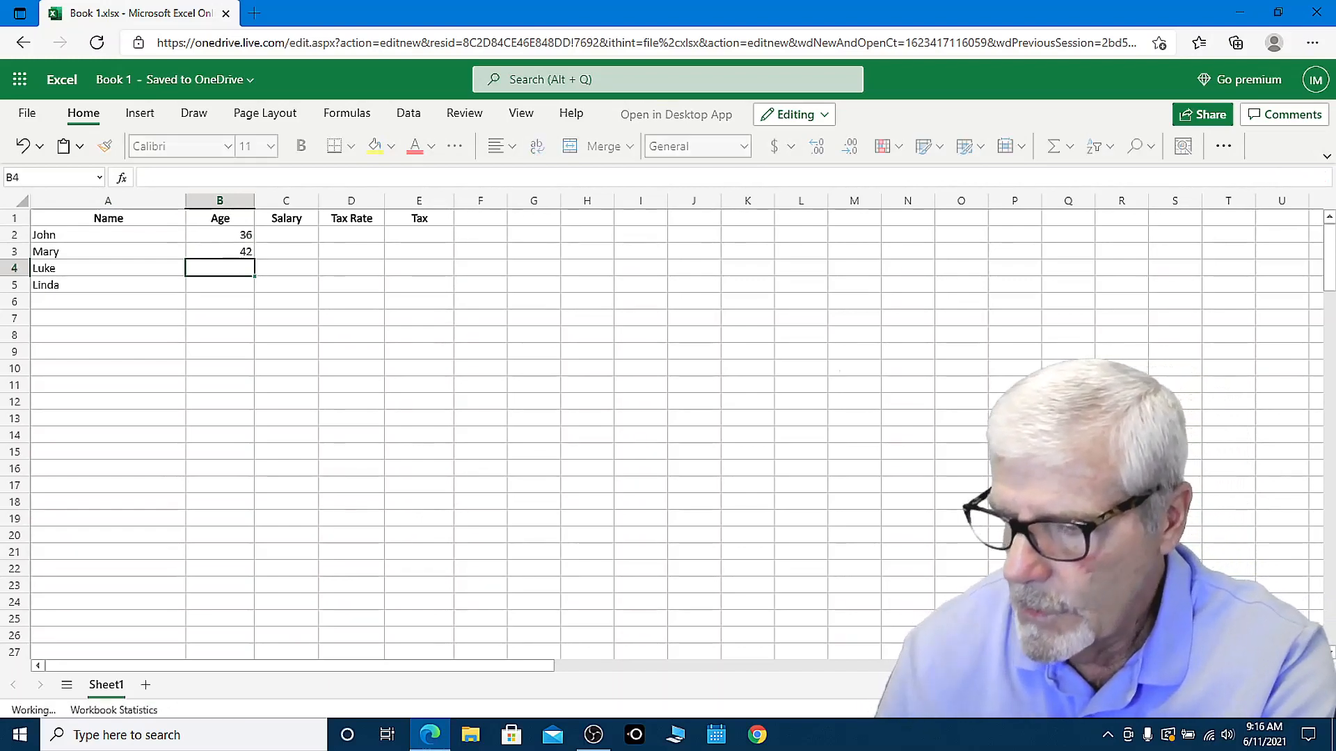
pyautogui.write('19')
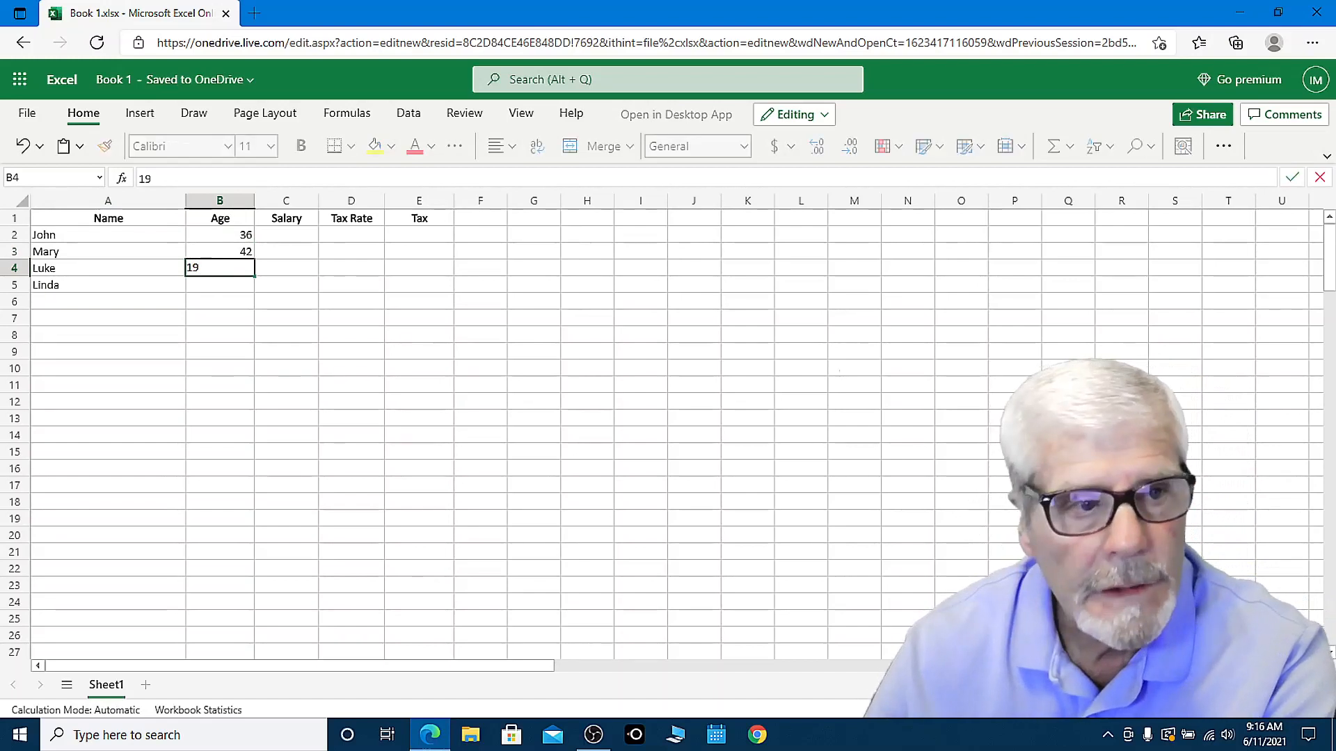
pyautogui.press('Return')
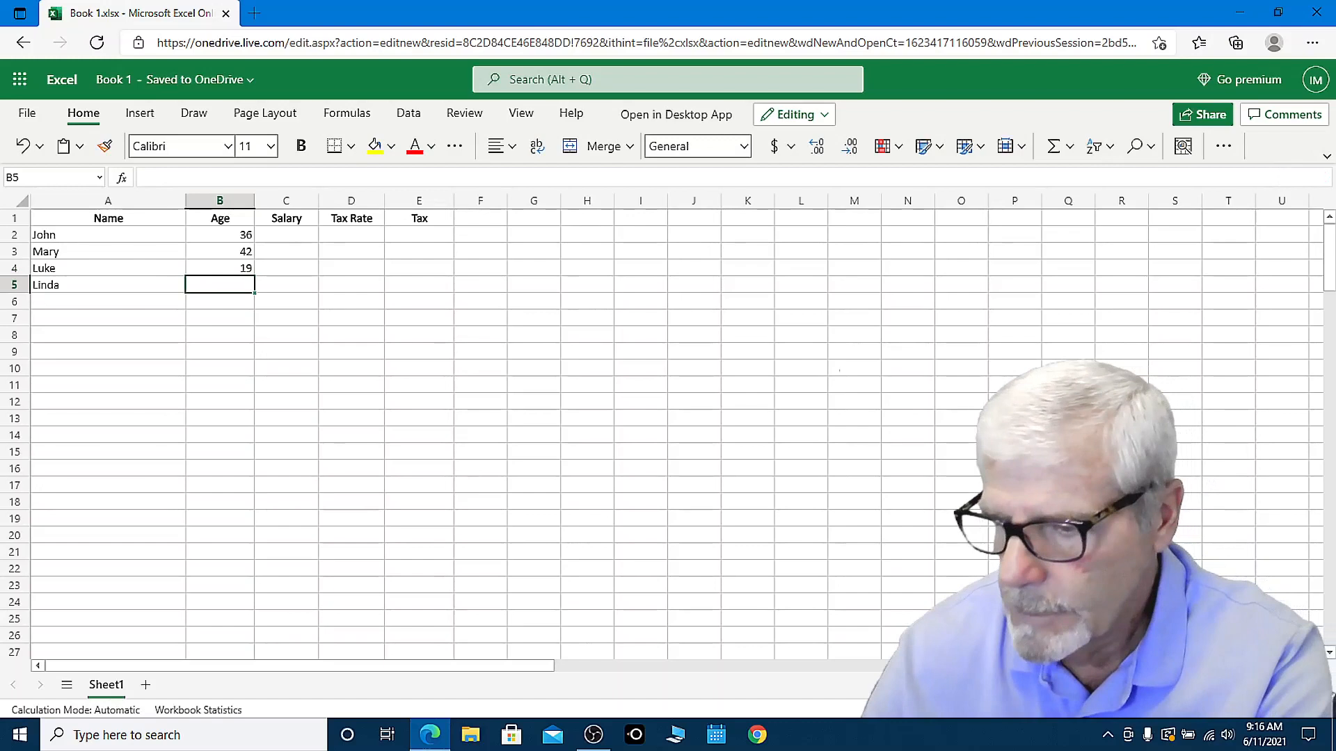
pyautogui.write('29')
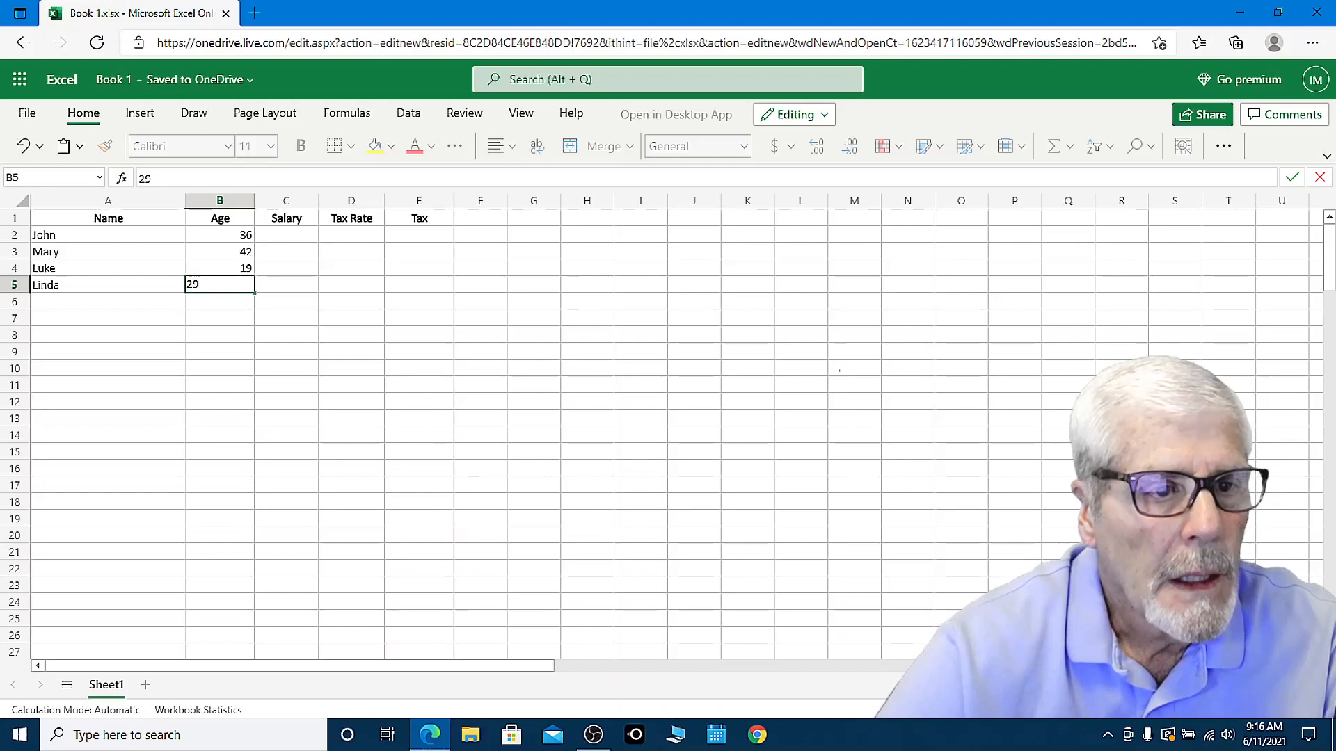
pyautogui.hotkey('alt', 'Tab')
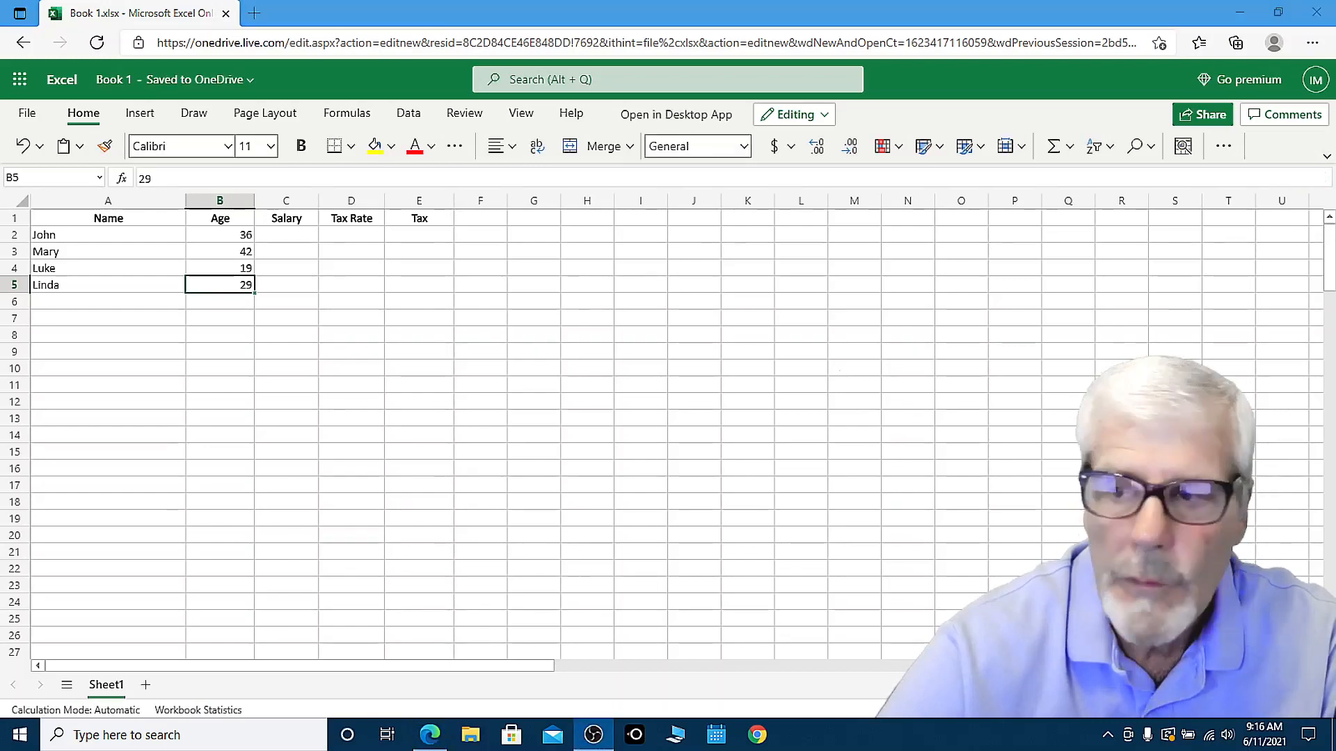
# Enter the salaries 230, 300, 250 and 400 in cells C2 to C5
pyautogui.click(298, 236)
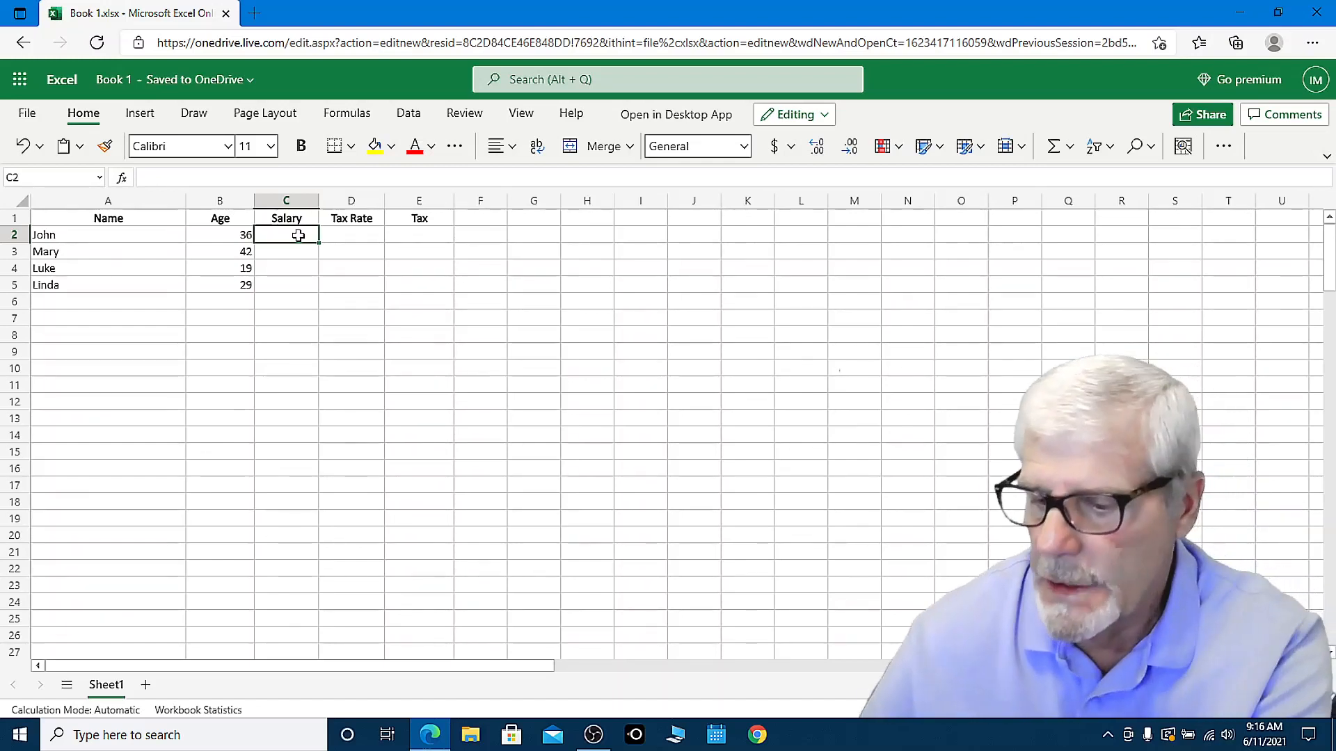
pyautogui.write('230')
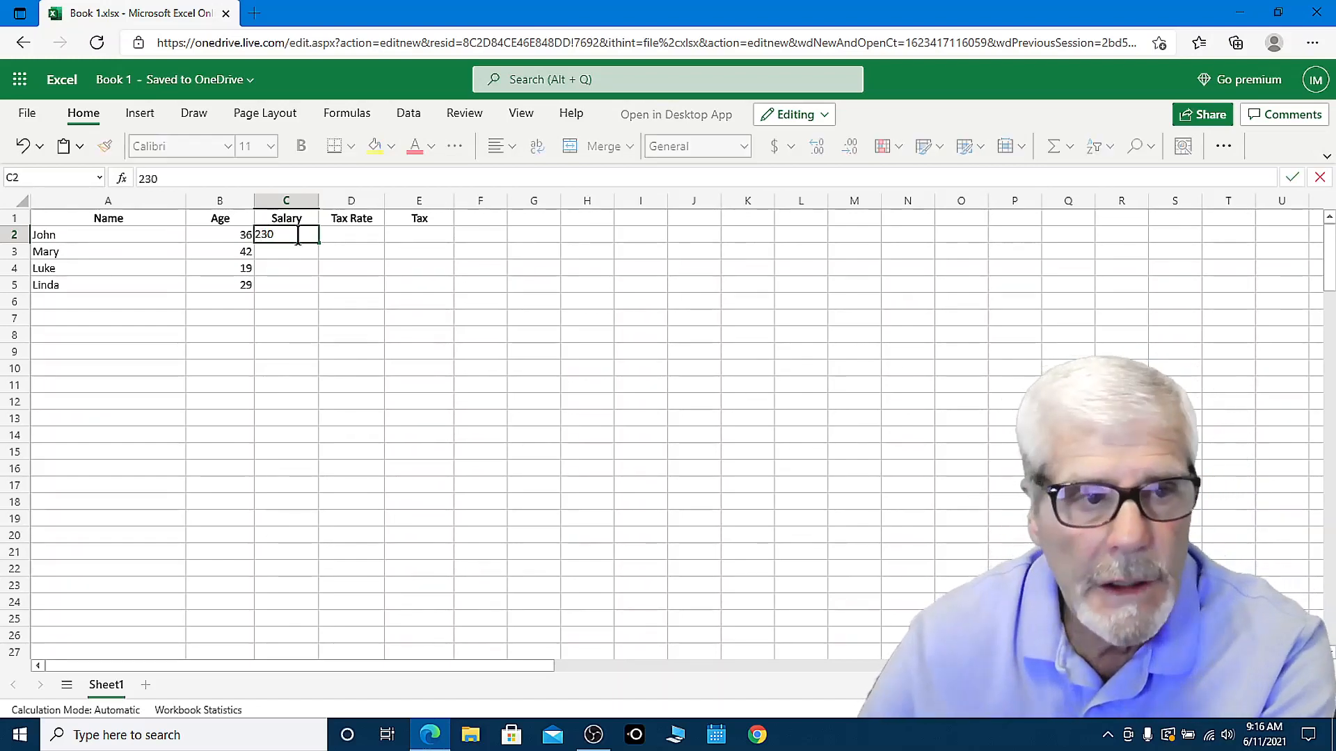
pyautogui.press('Return')
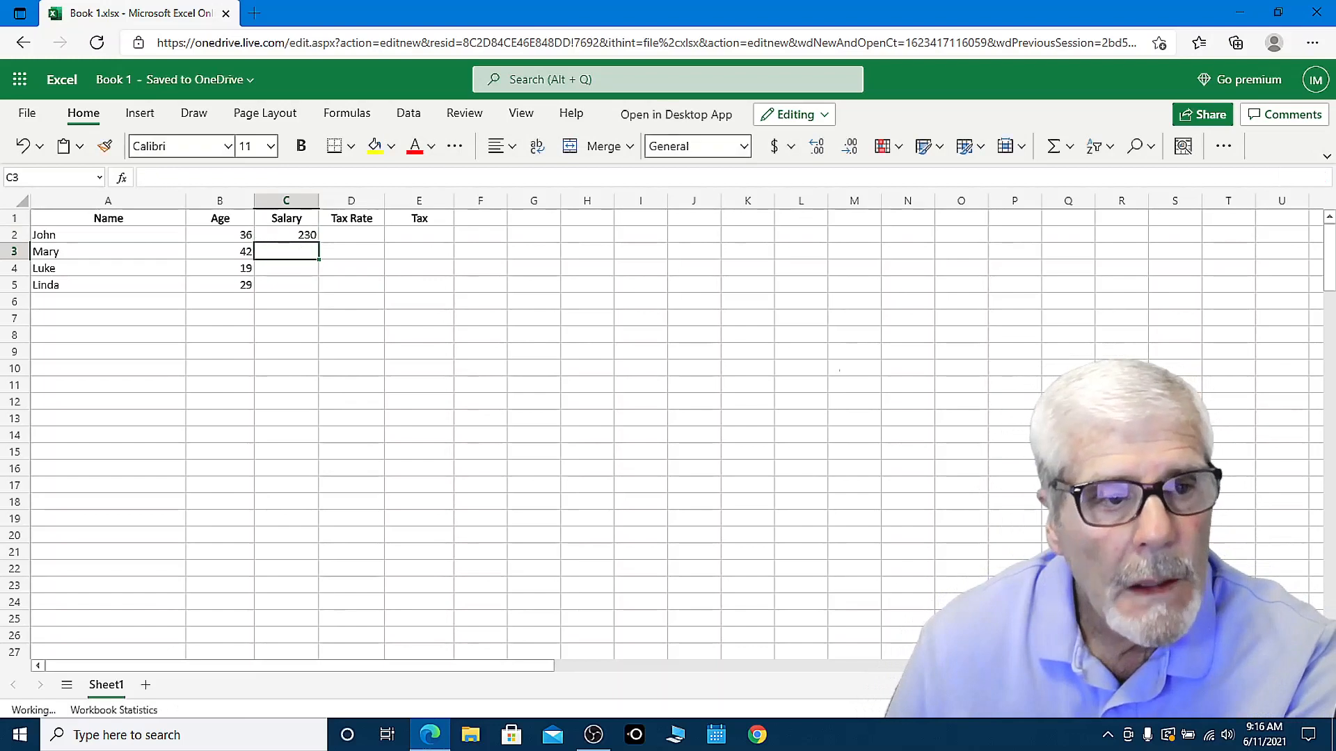
pyautogui.write('300')
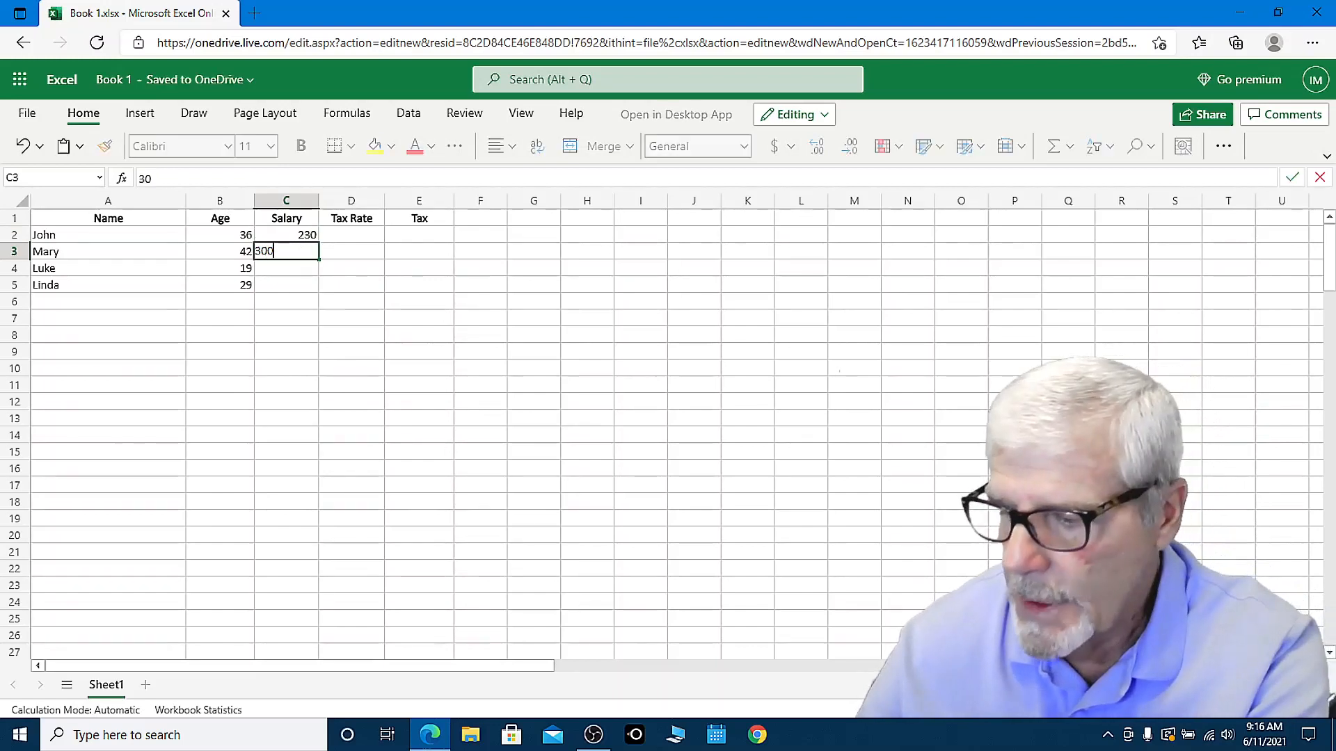
pyautogui.press('Return')
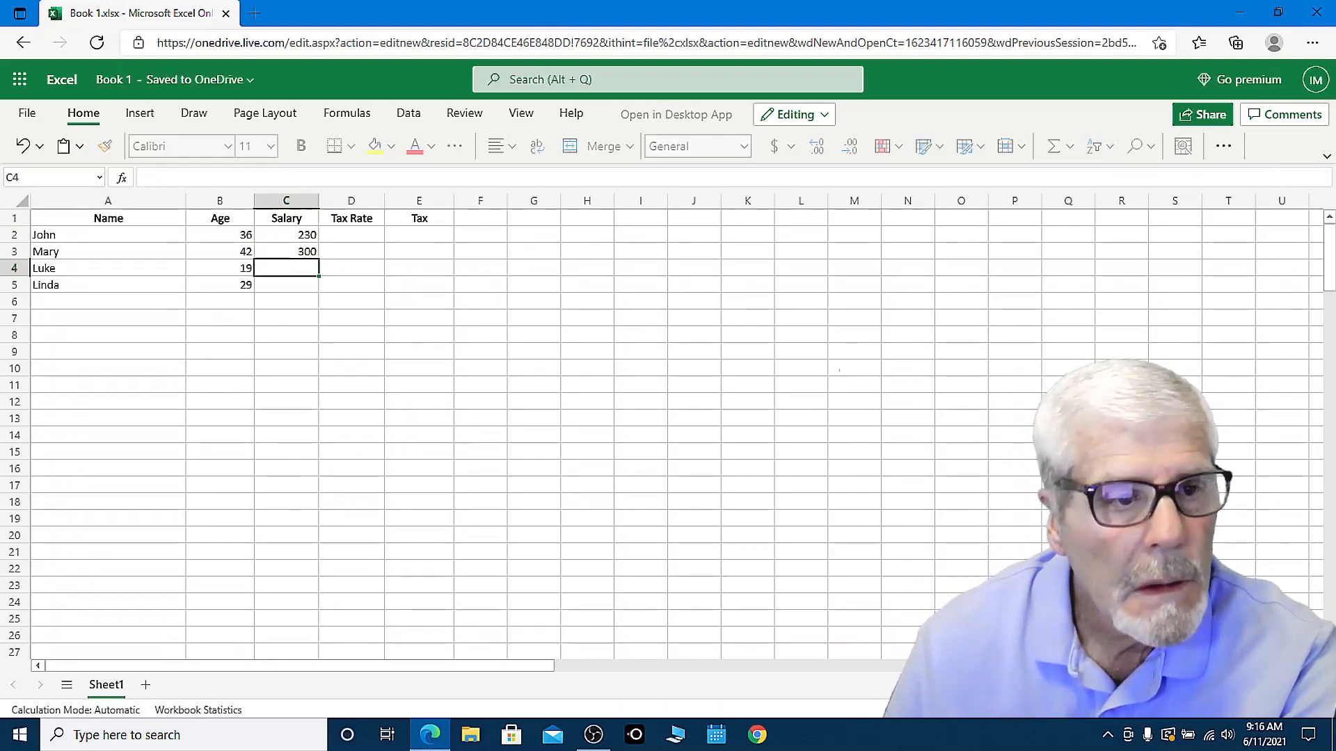
pyautogui.write('250')
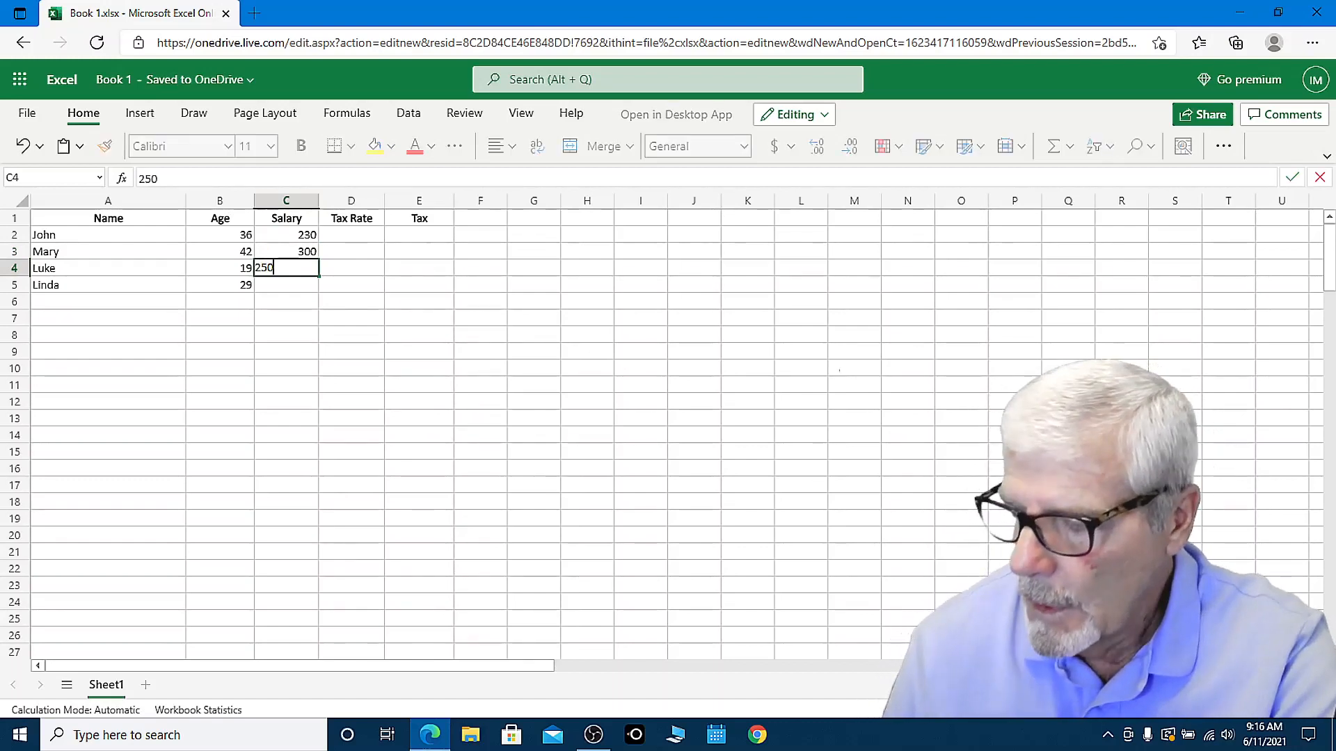
pyautogui.press('Return')
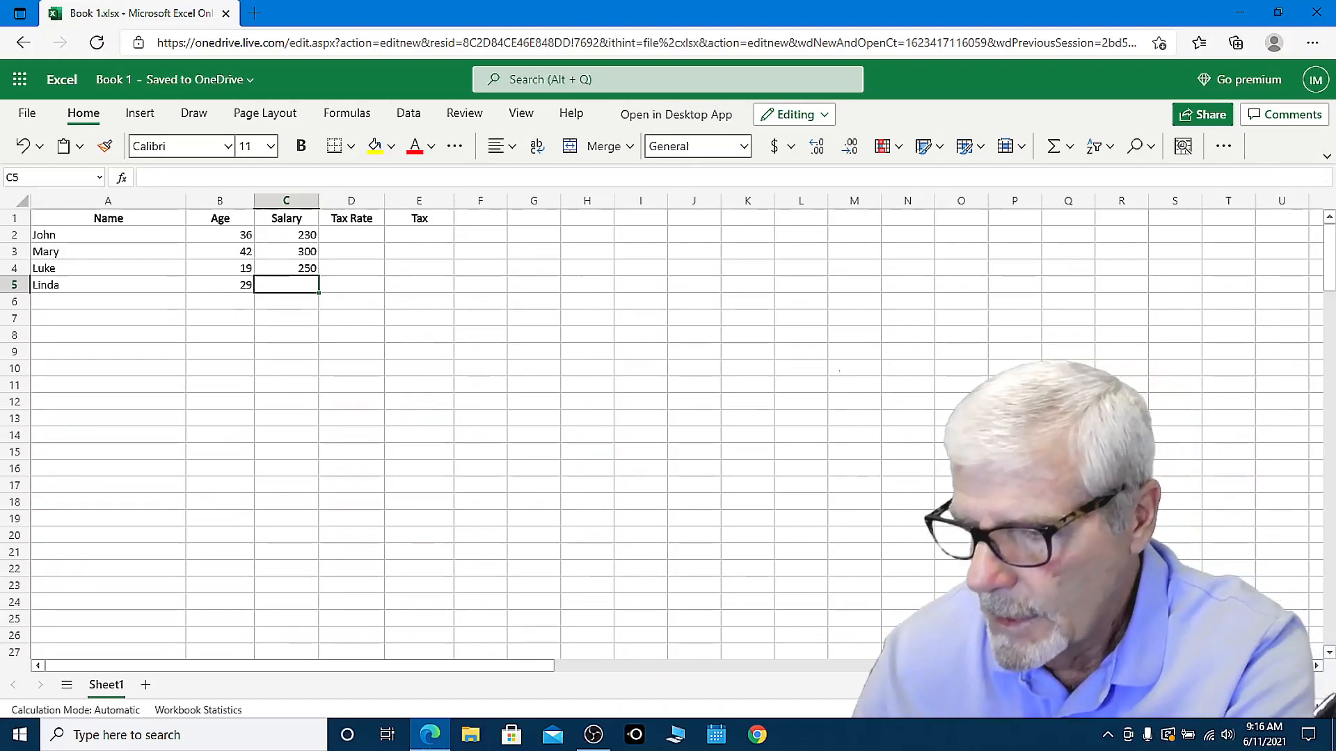
pyautogui.write('400')
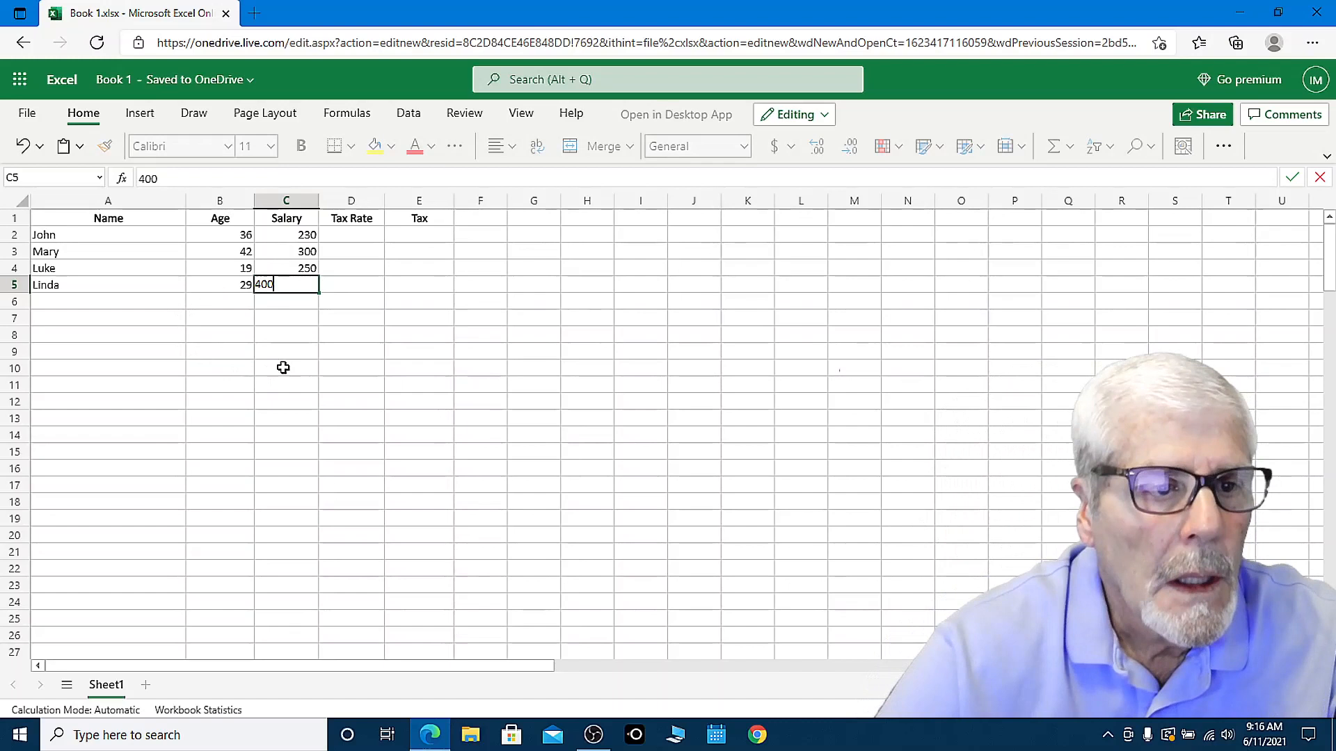
# Enter the tax rate .18 in cell D2 and fill it down to D5
pyautogui.click(355, 236)
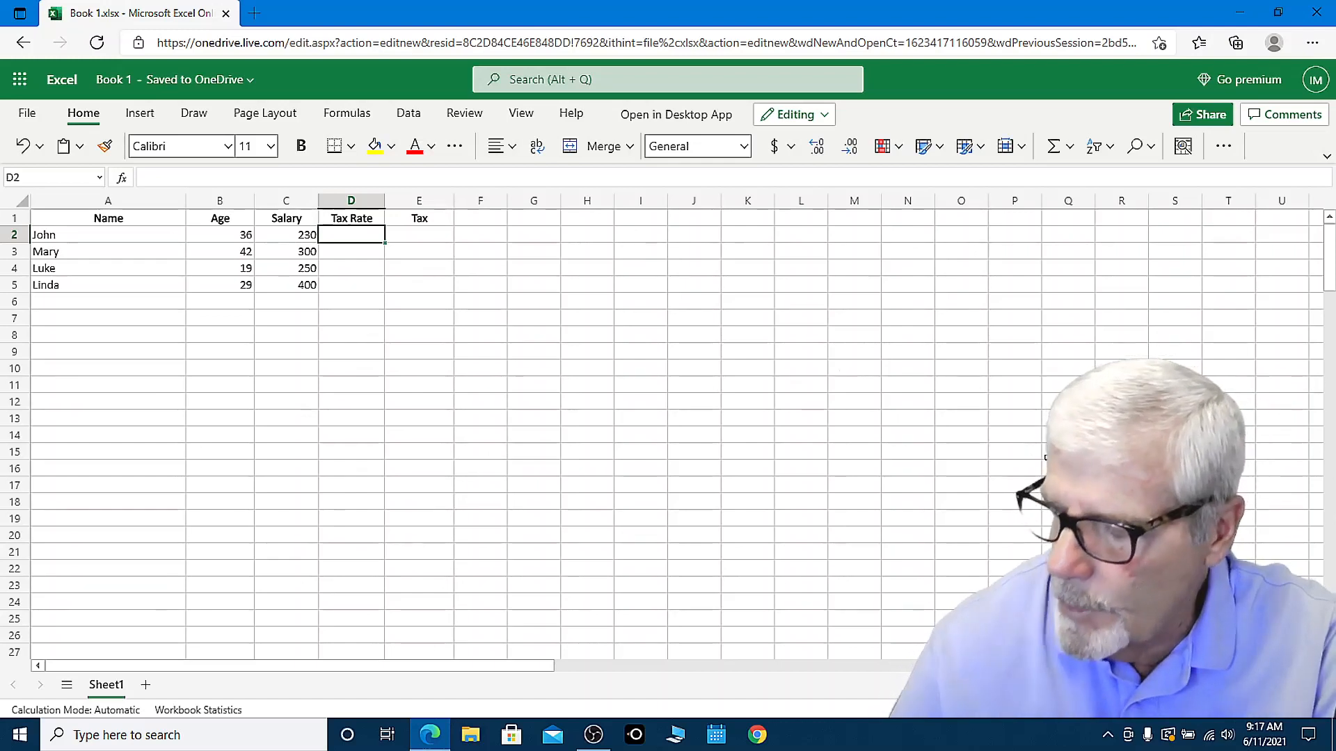
pyautogui.write('.')
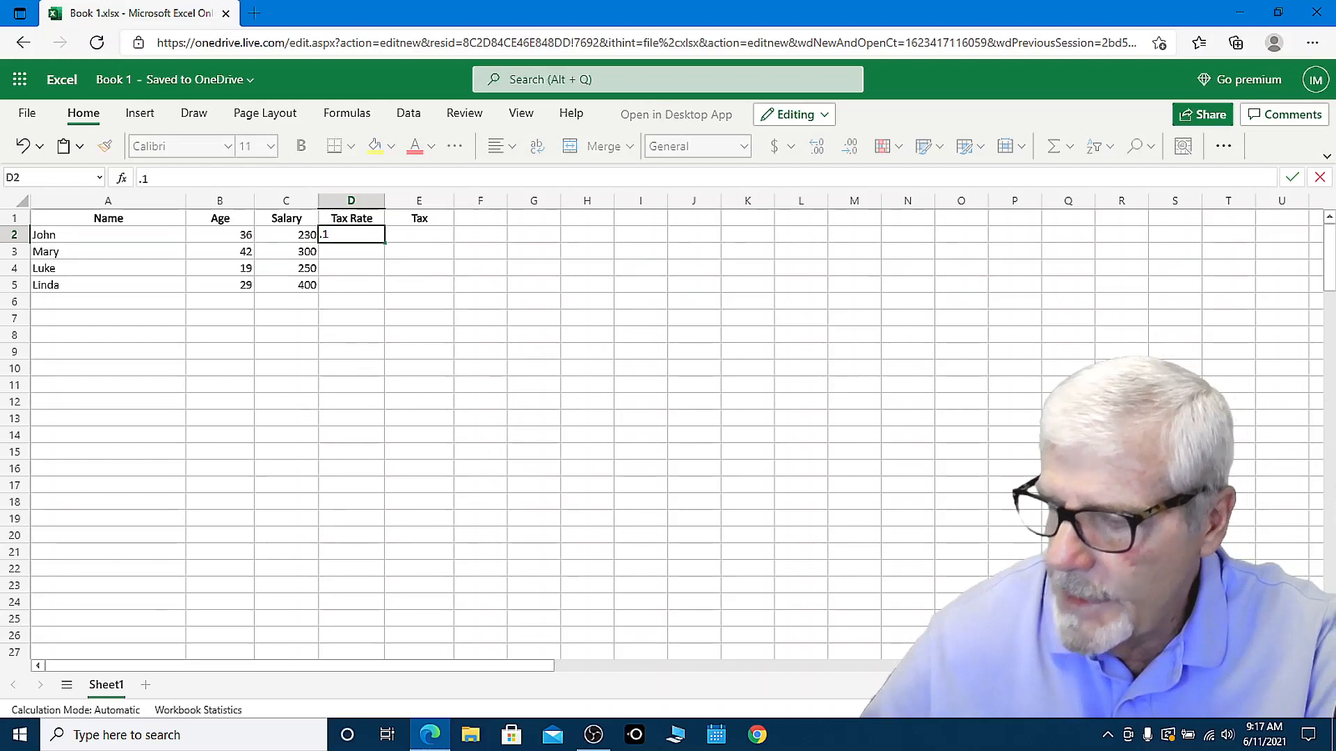
pyautogui.write('18')
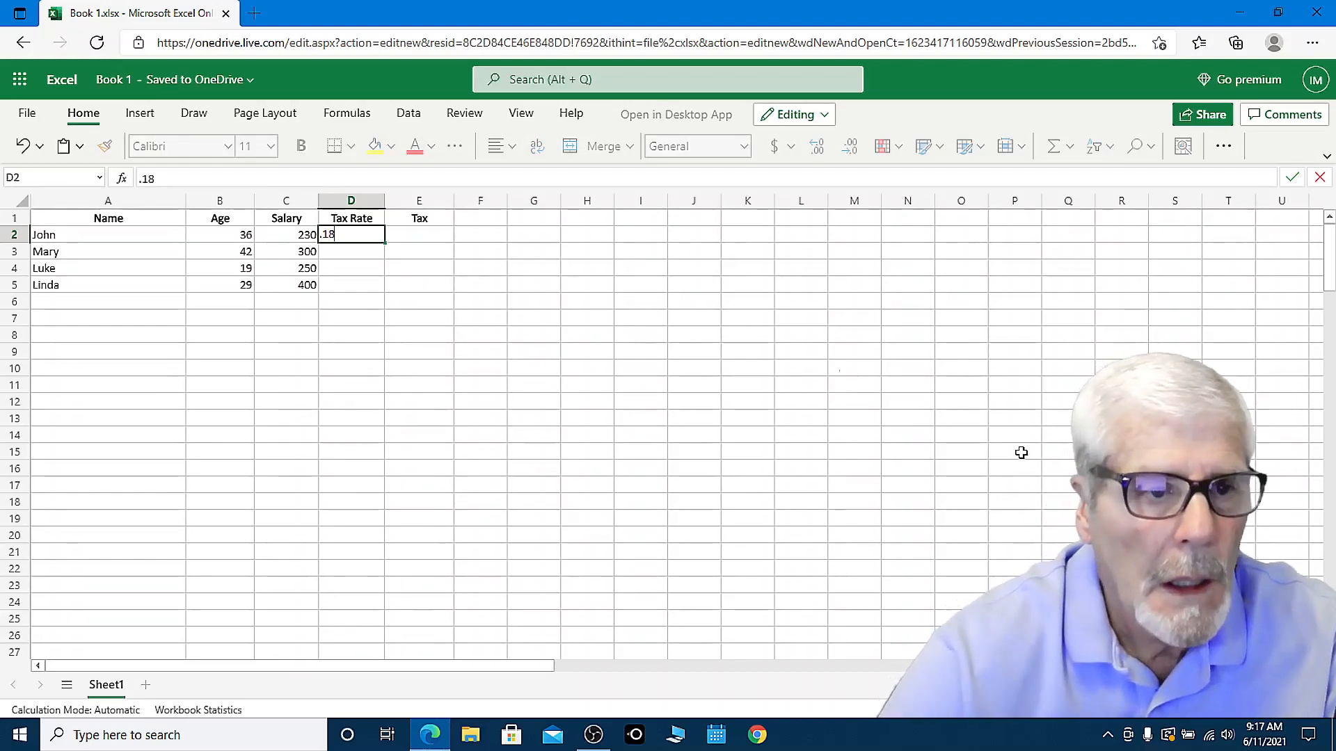
pyautogui.click(322, 350)
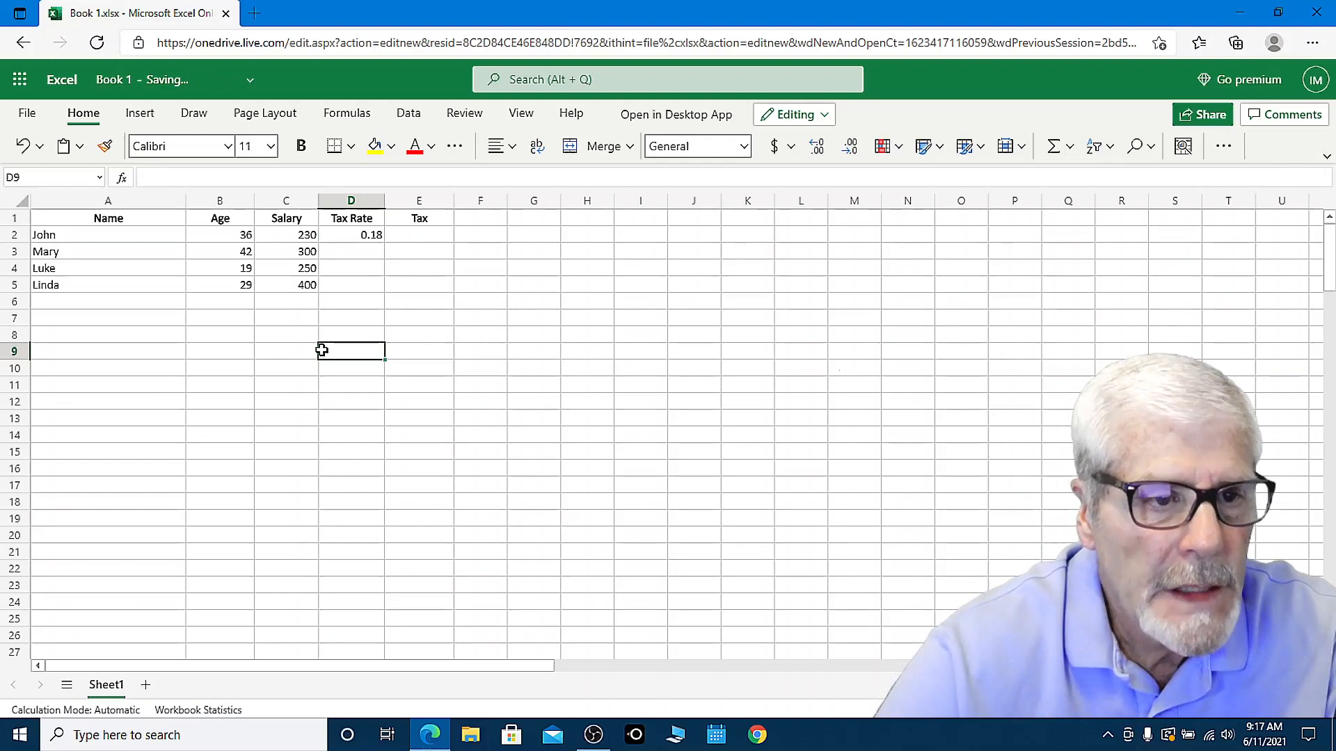
pyautogui.click(346, 234)
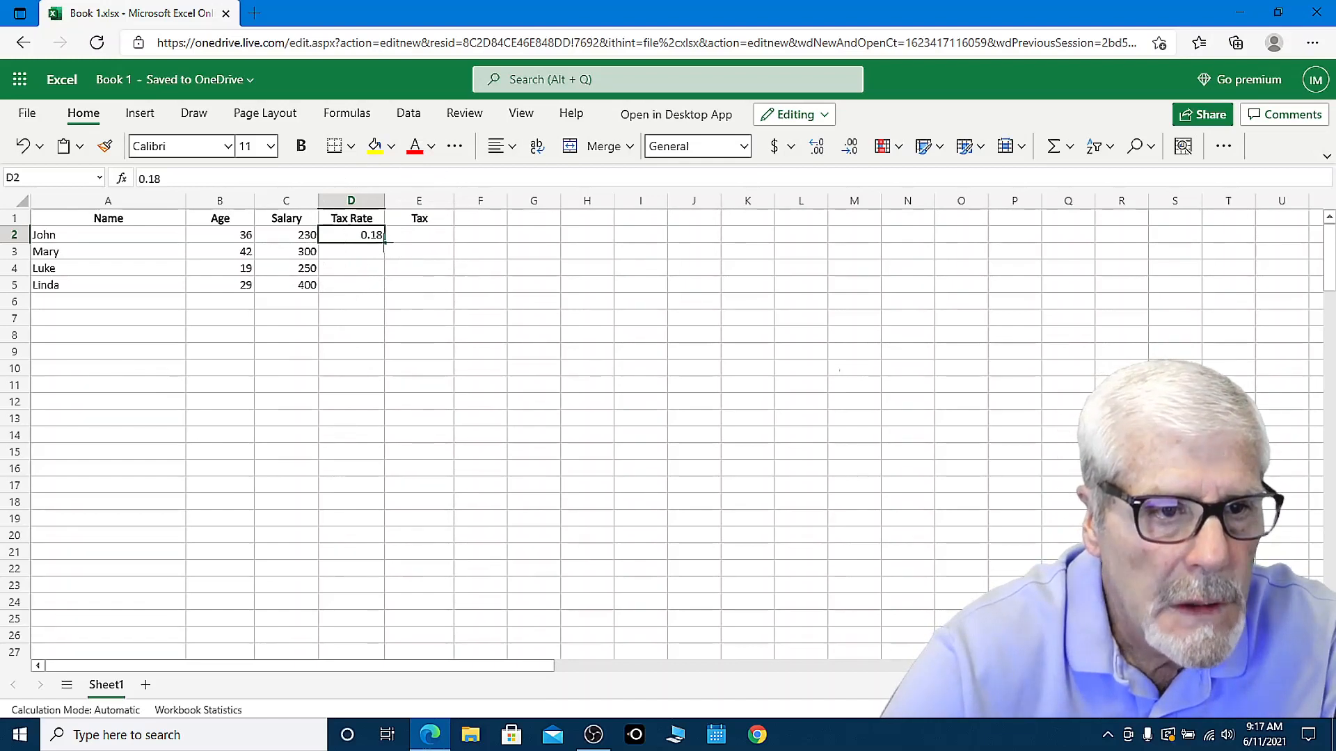
pyautogui.moveTo(384, 241); pyautogui.dragTo(376, 287)
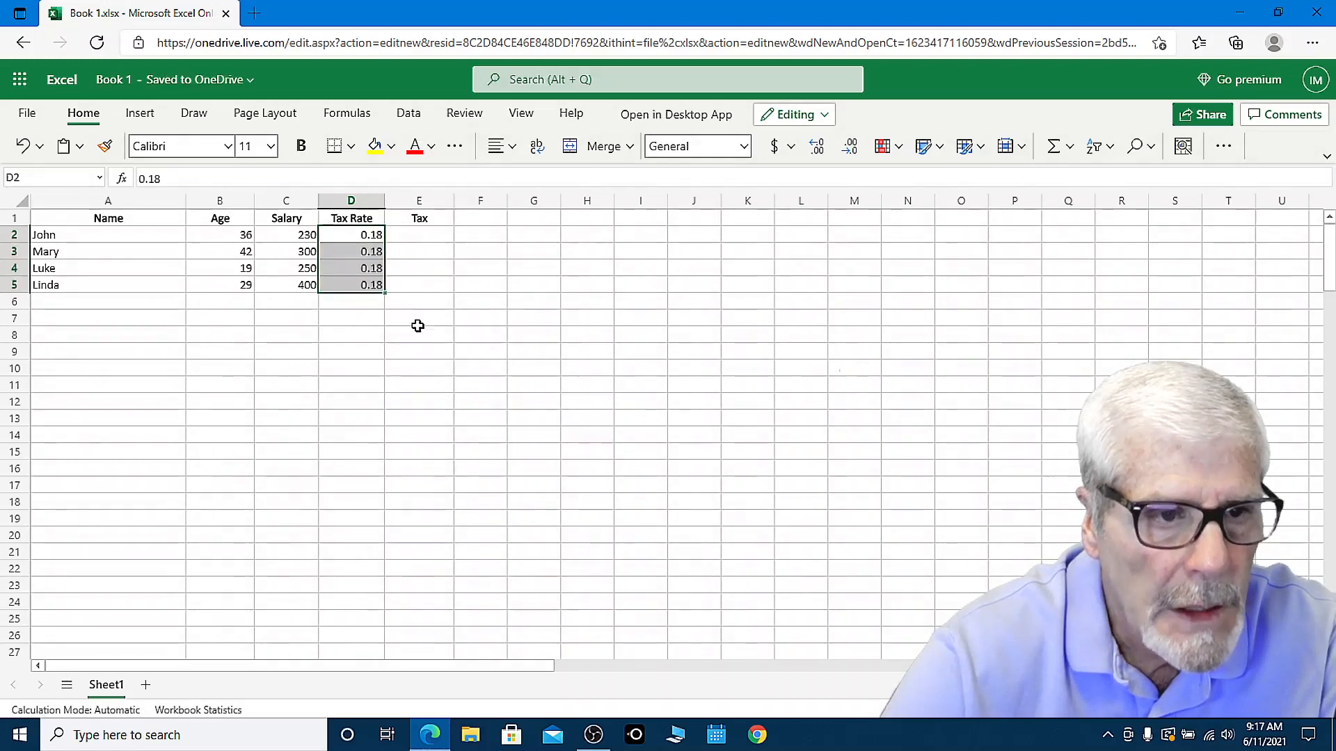
pyautogui.click(362, 416)
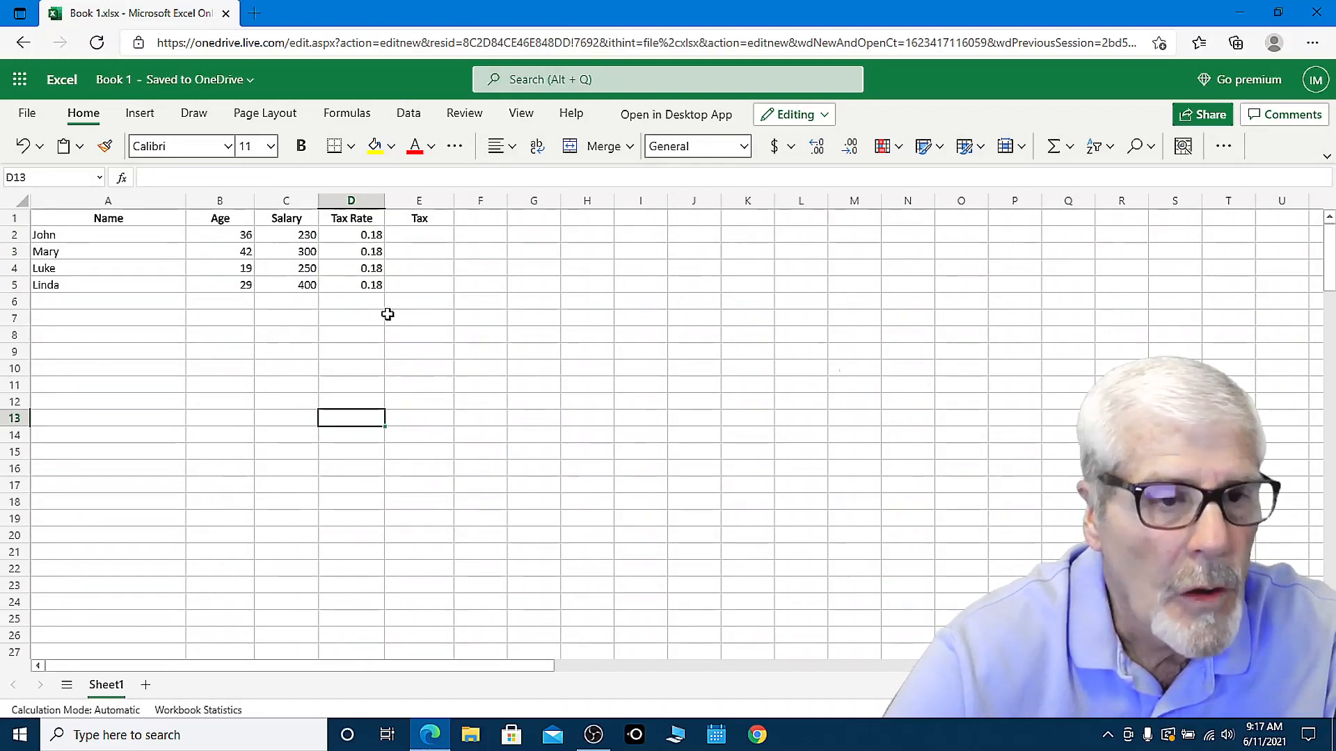
# Format the tax rates in cells D2 to D5 as percentages
pyautogui.click(348, 236)
pyautogui.moveTo(347, 236); pyautogui.dragTo(336, 288)
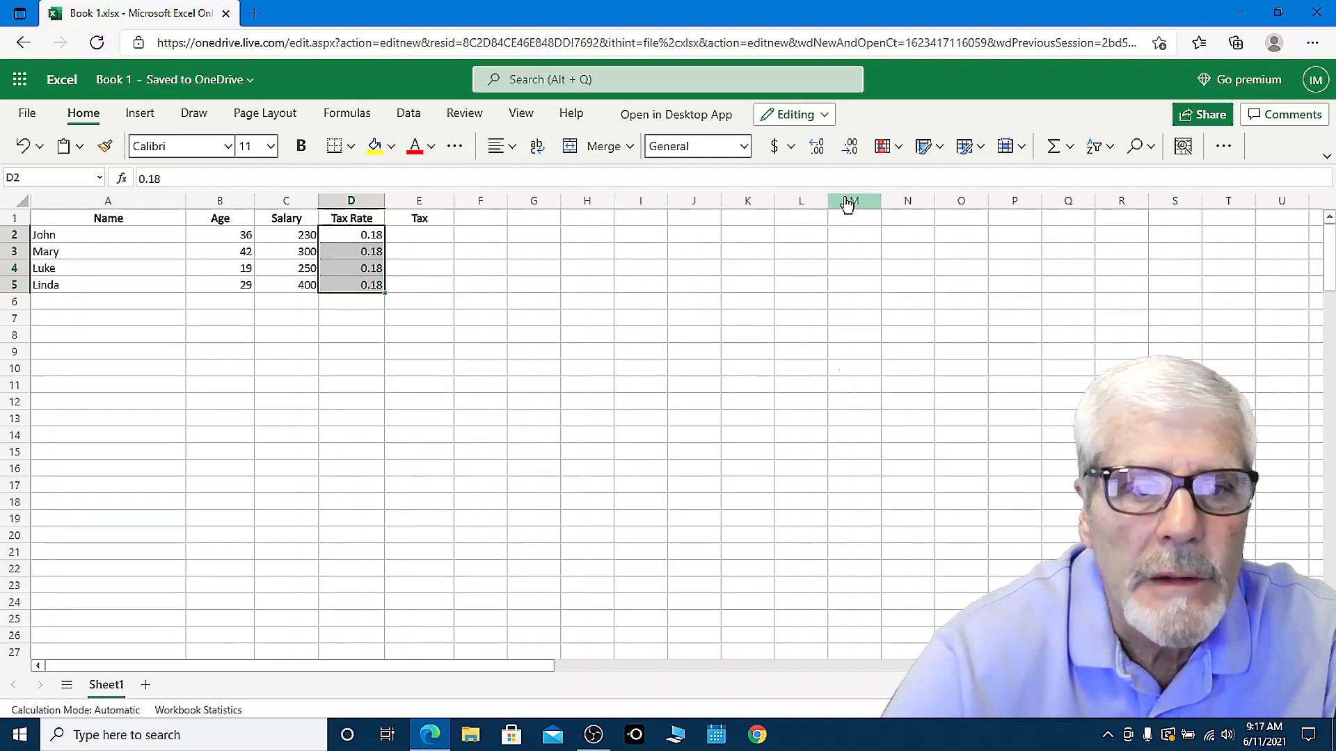
pyautogui.click(791, 159)
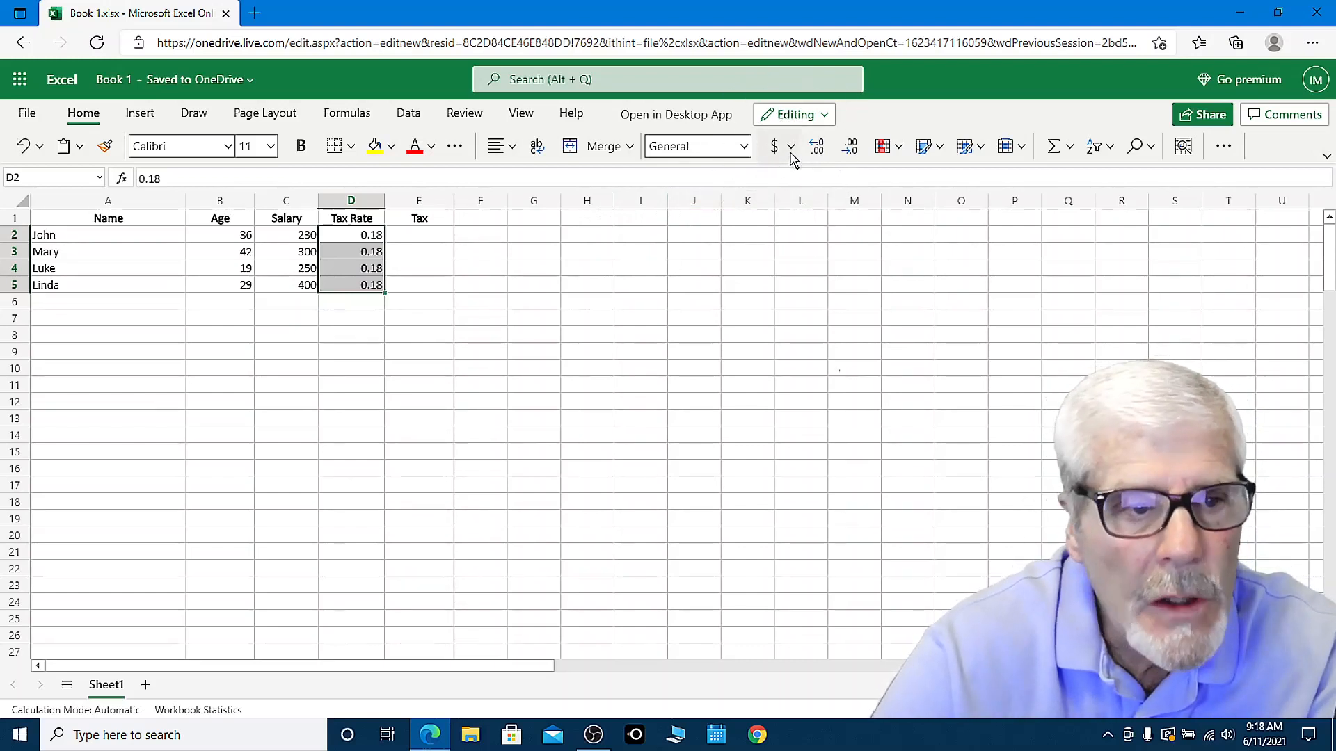
pyautogui.click(793, 152)
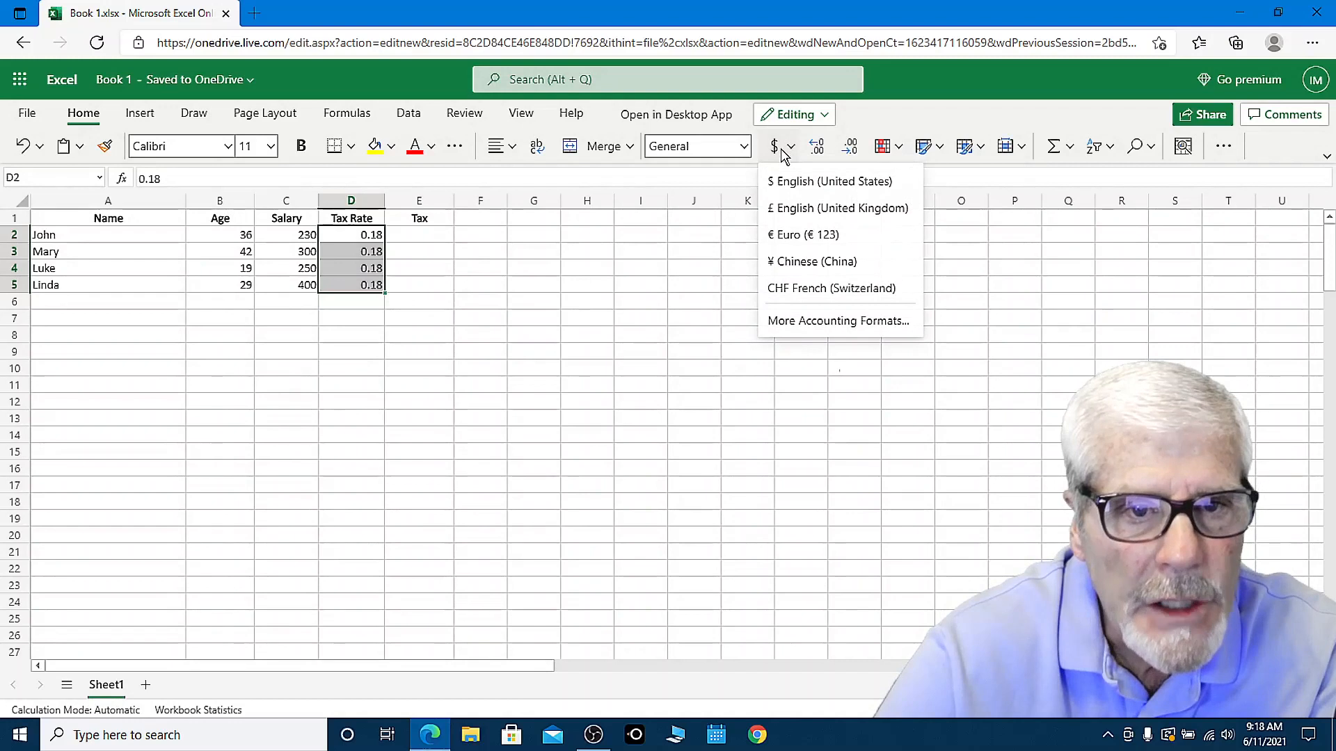
pyautogui.click(857, 427)
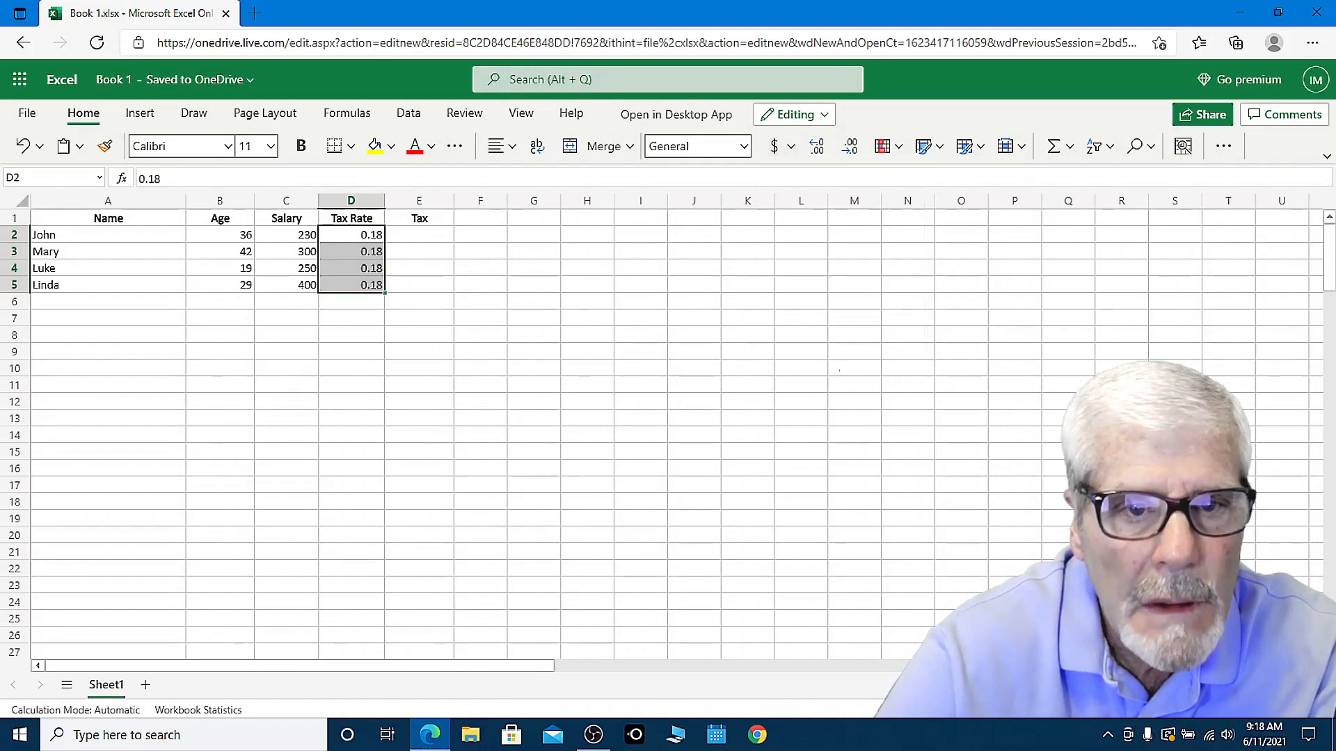
pyautogui.rightClick(357, 256)
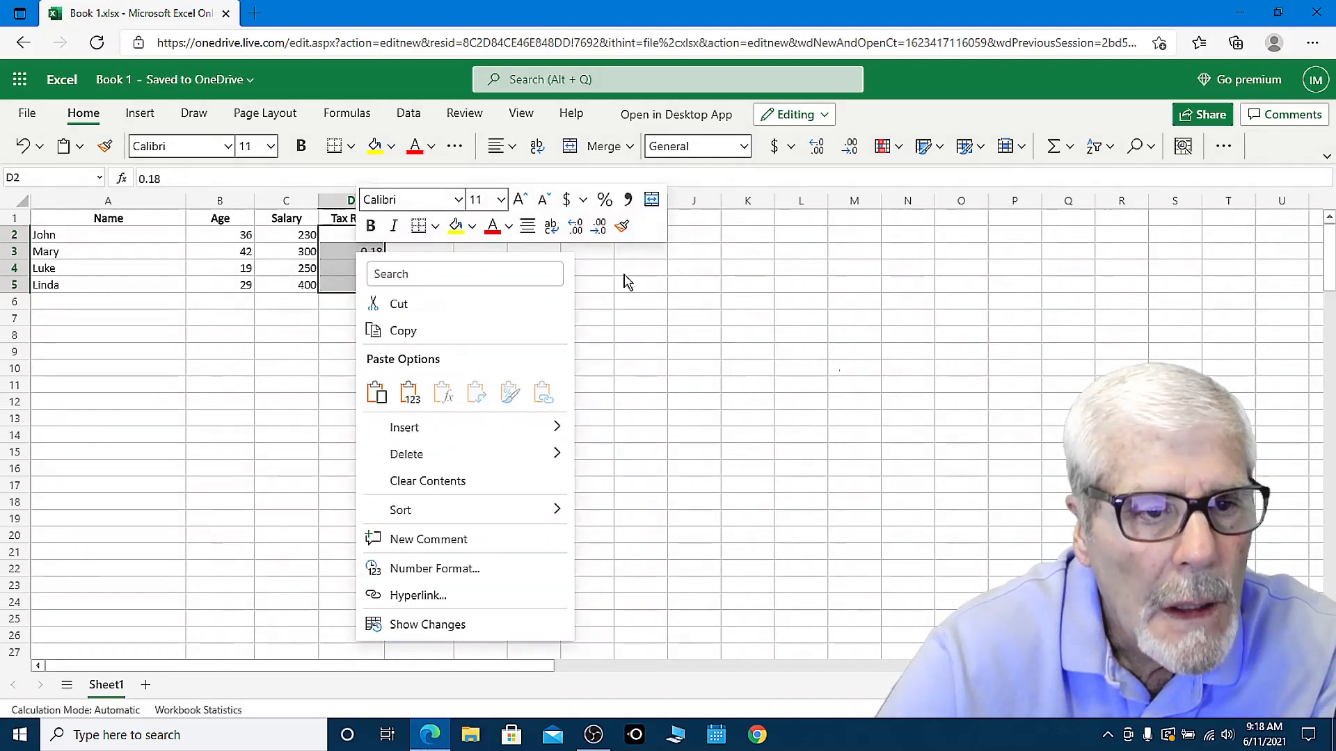
pyautogui.click(604, 201)
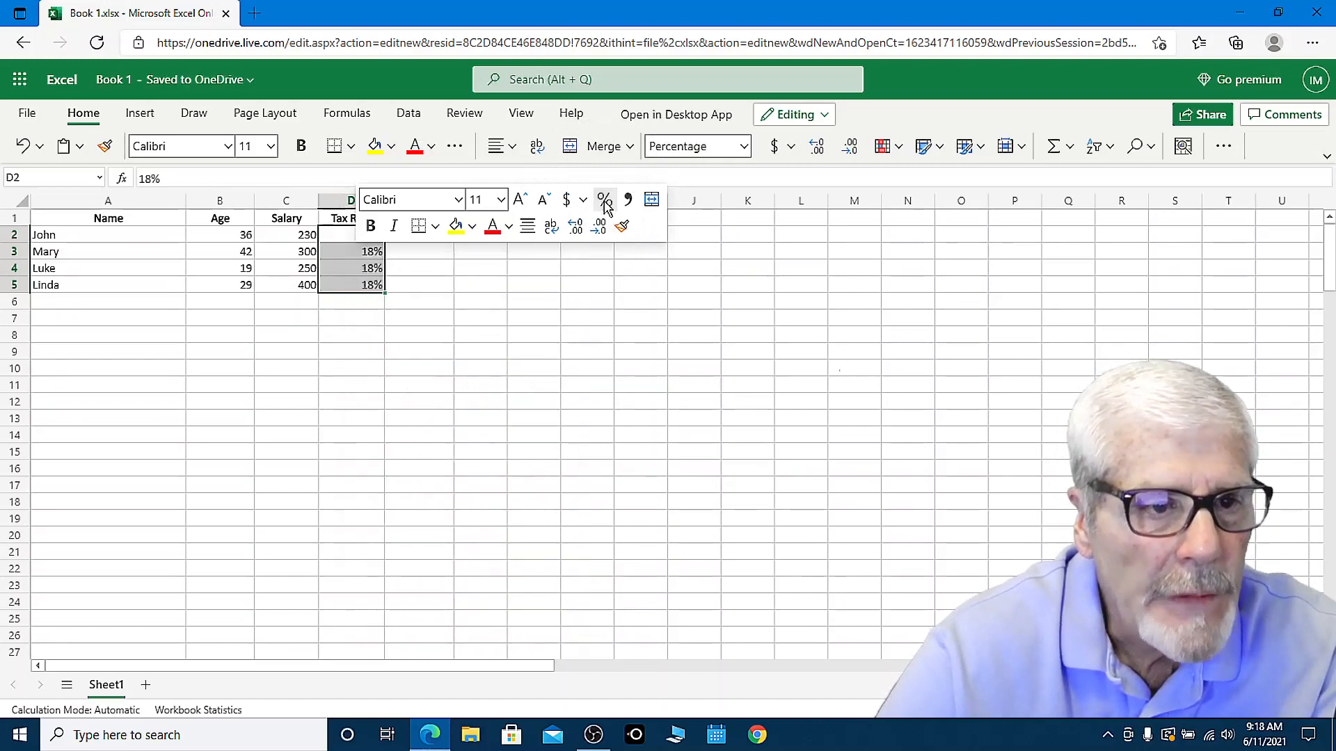
pyautogui.click(345, 417)
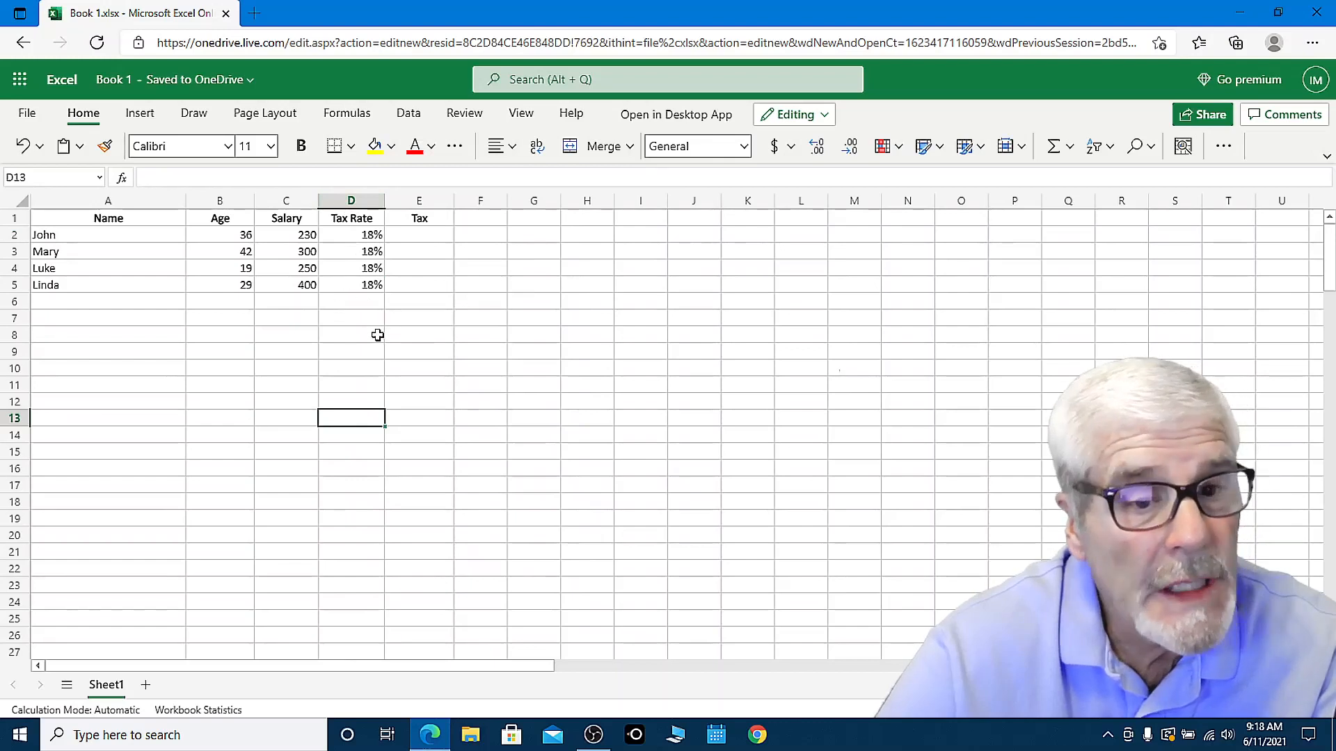
# Enter the formula =C2*D2 in cell E2 to calculate the first person's tax
pyautogui.click(429, 235)
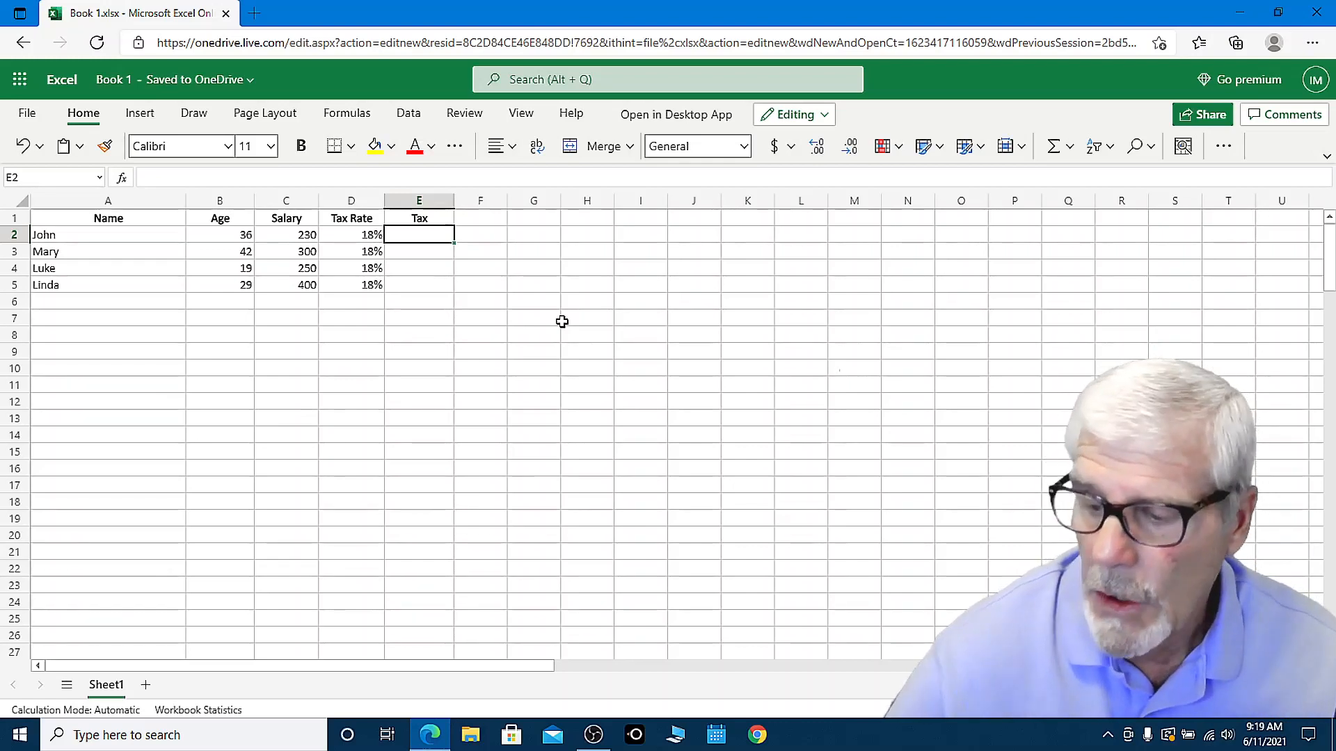
pyautogui.write('=')
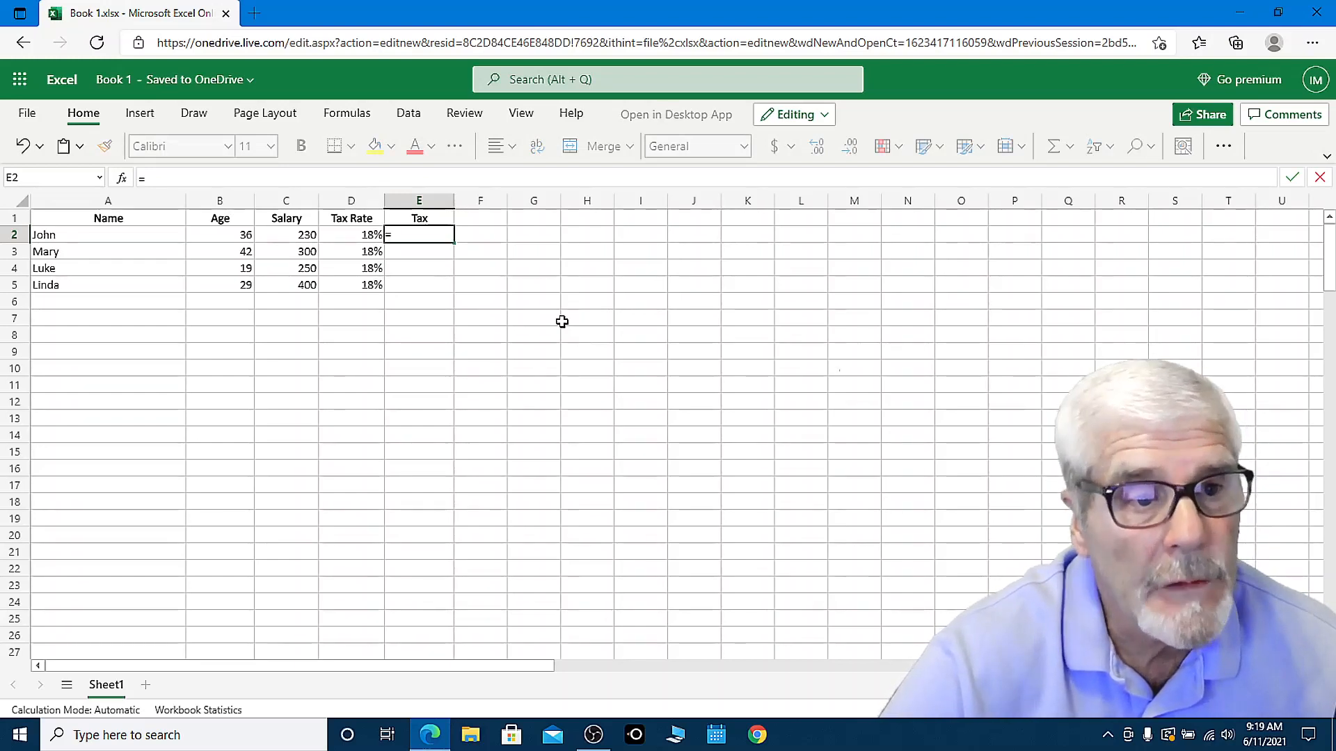
pyautogui.click(287, 237)
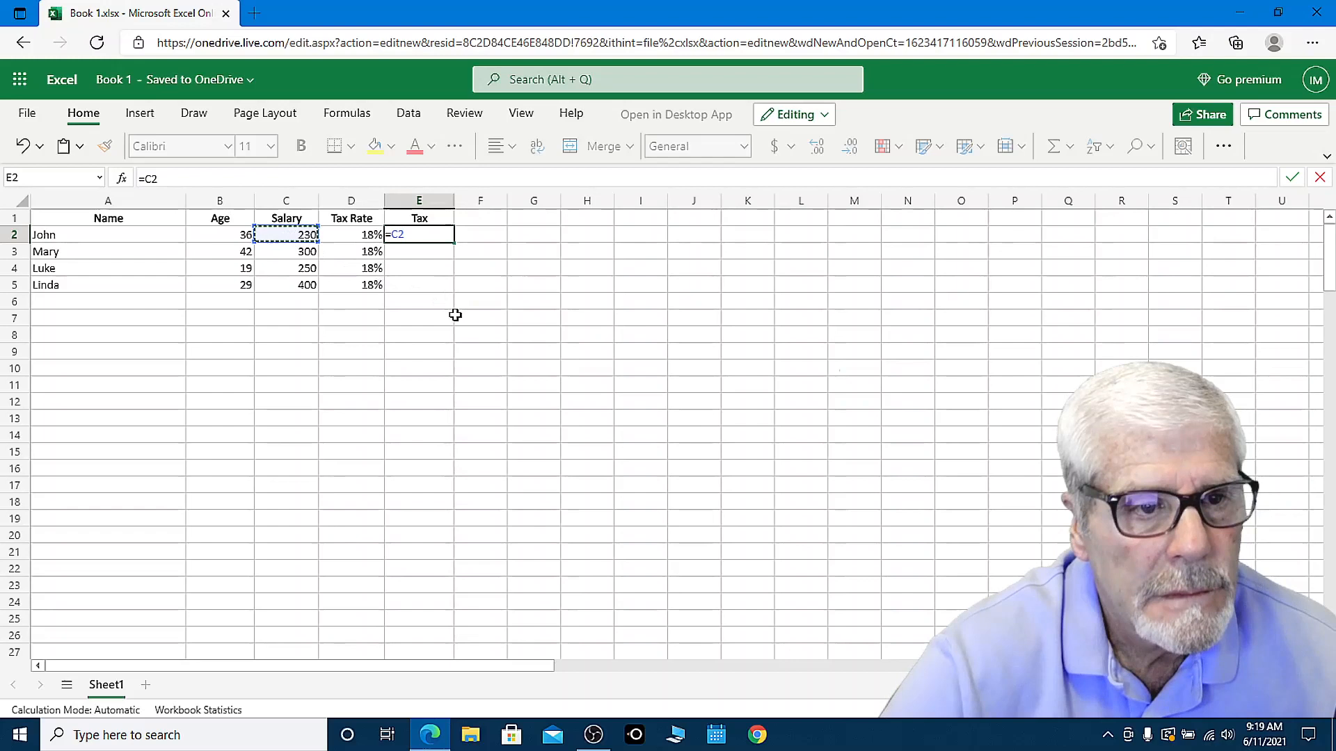
pyautogui.write('*')
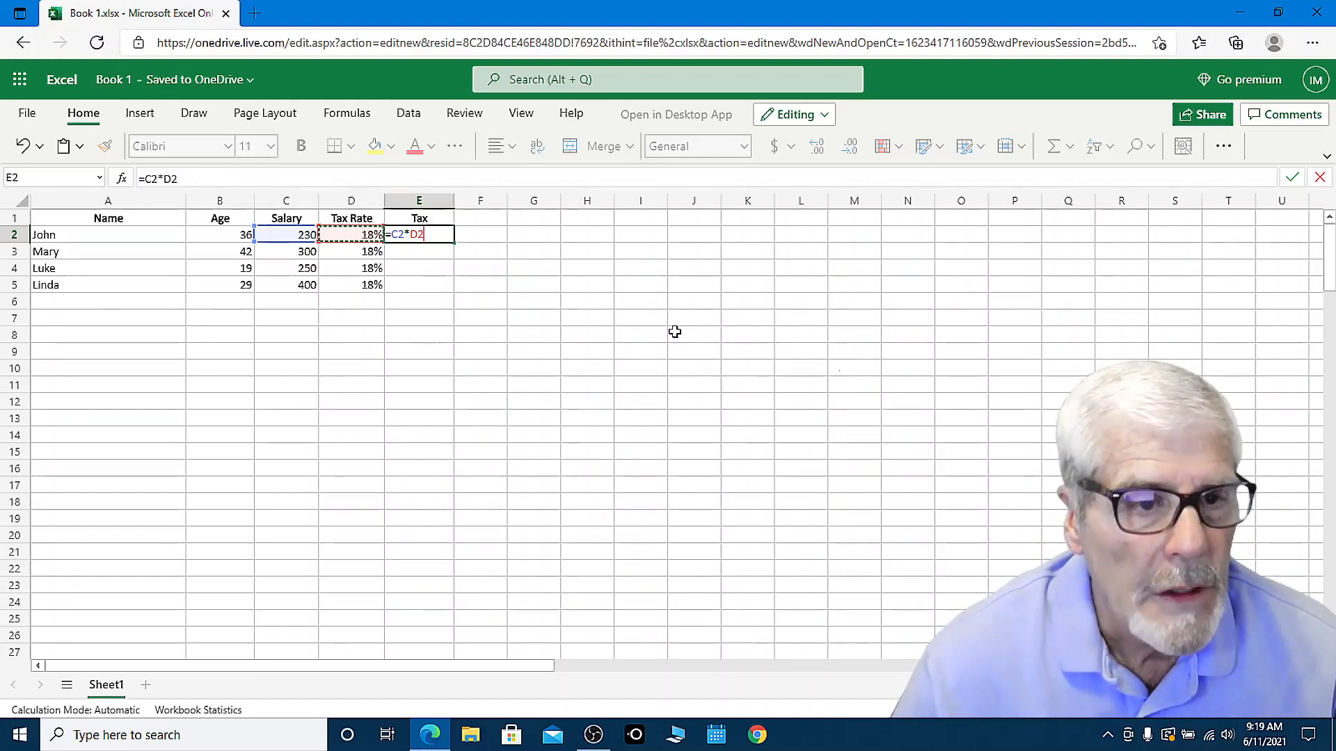
pyautogui.press('Return')
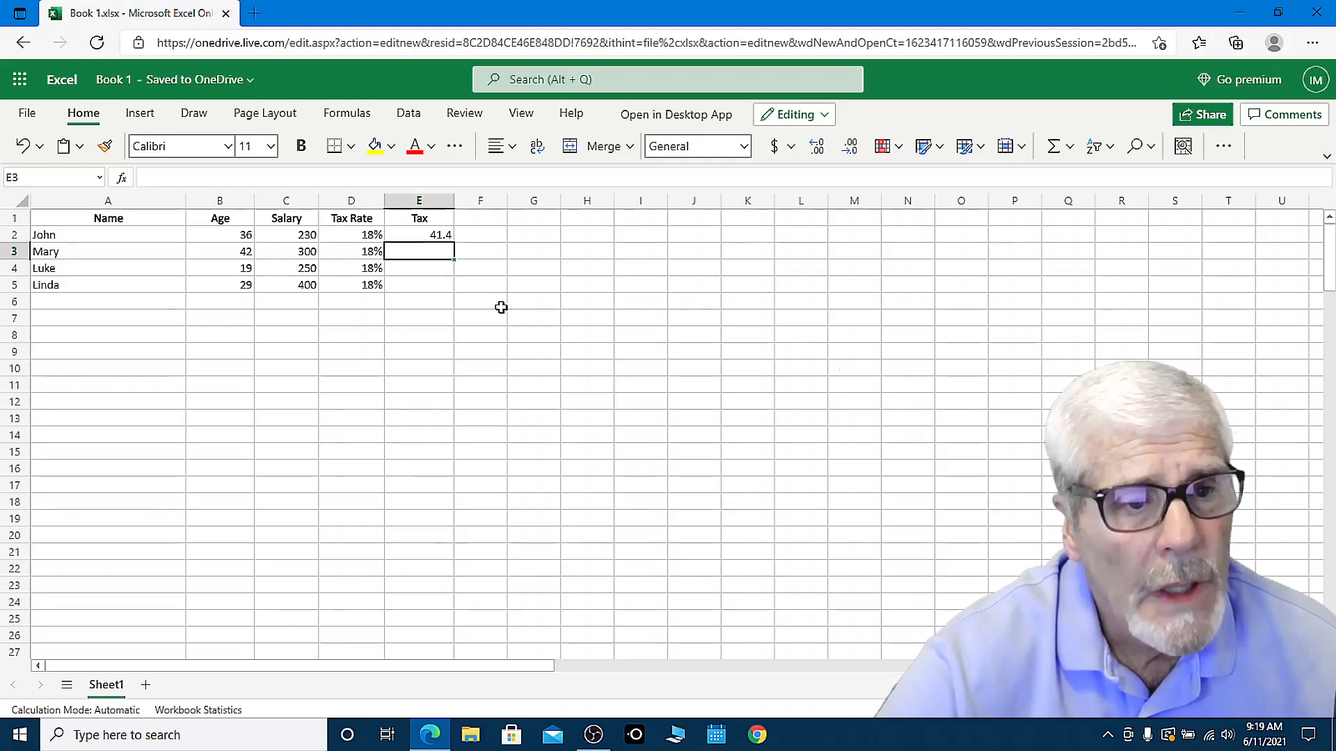
# Fill the tax formula from E2 down to E5 and check the copied formula in E3
pyautogui.click(433, 236)
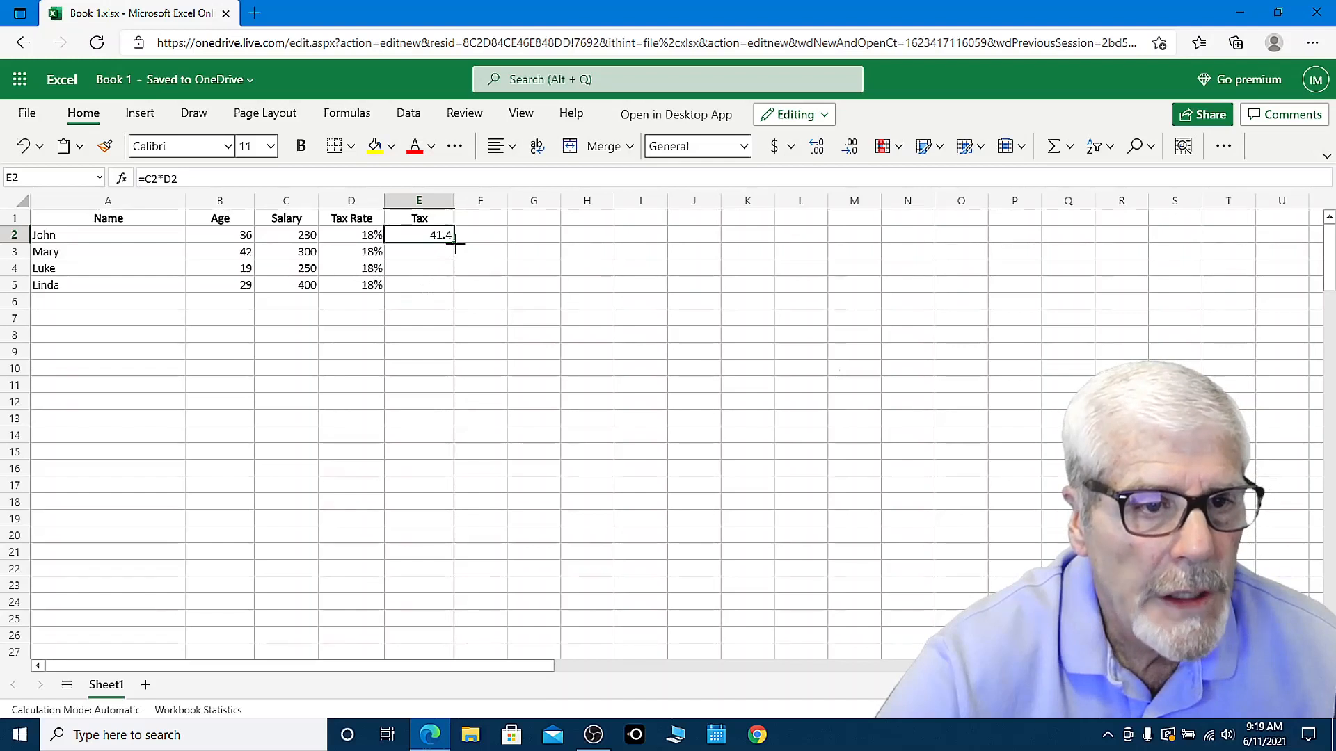
pyautogui.moveTo(456, 243); pyautogui.dragTo(453, 292)
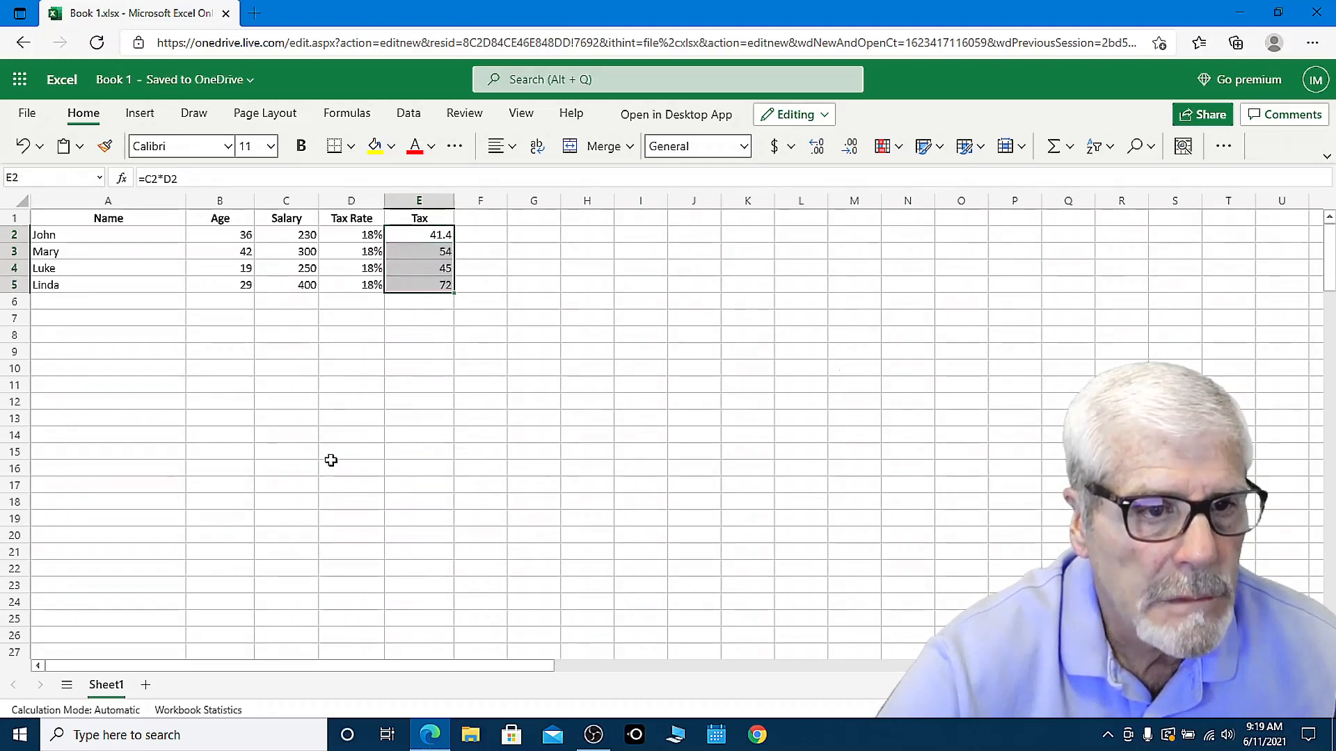
pyautogui.click(302, 429)
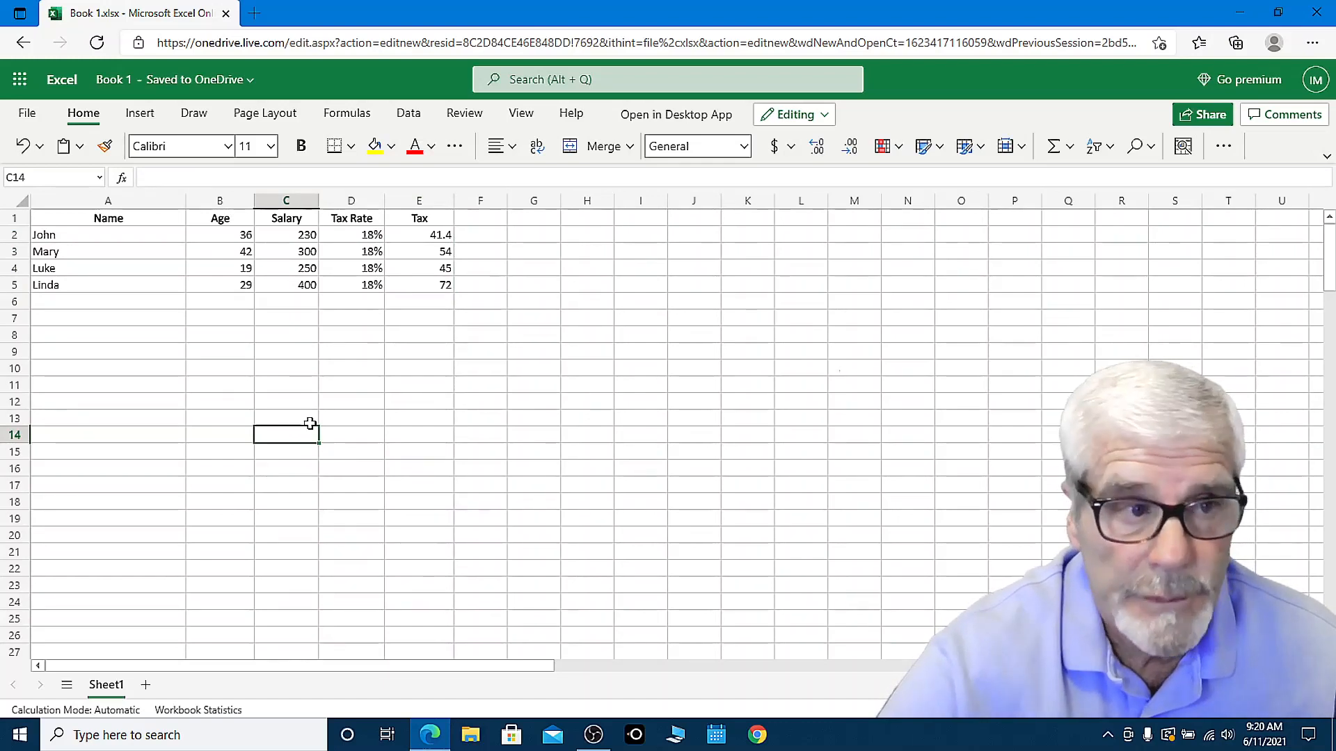
pyautogui.click(418, 253)
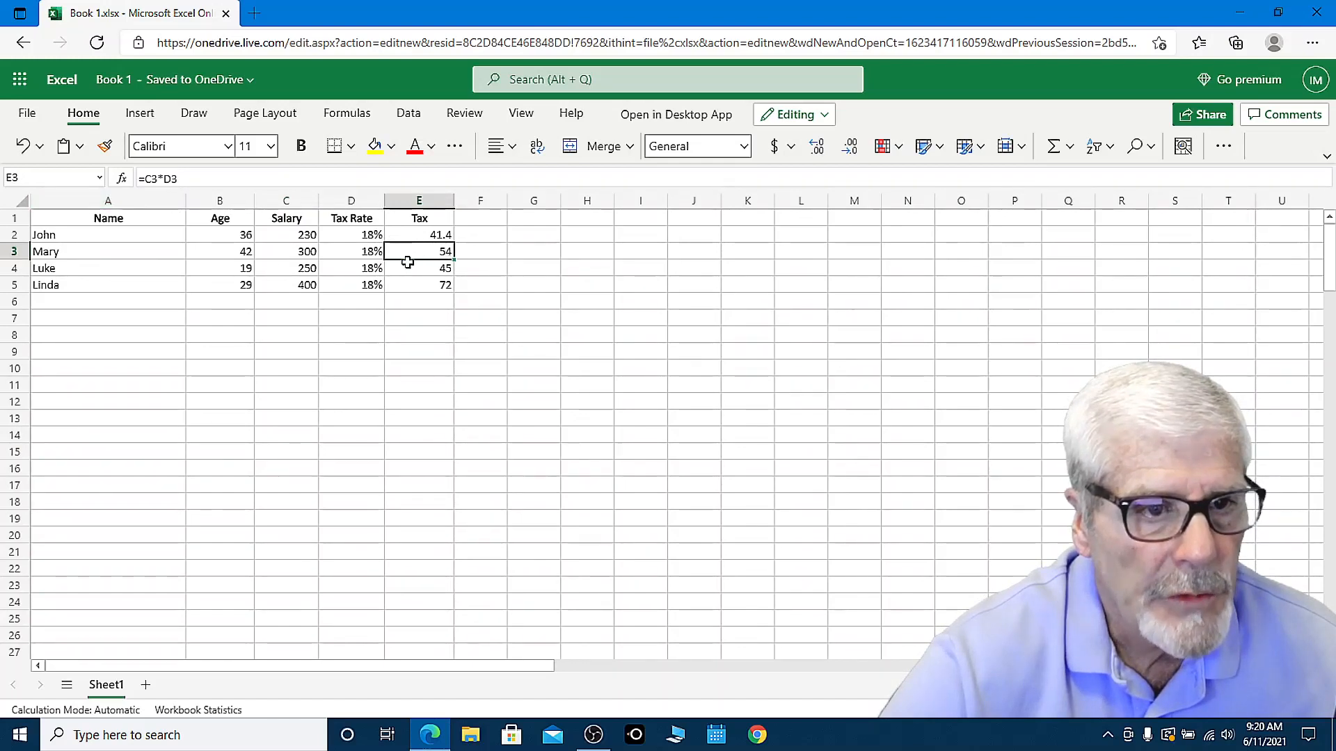
pyautogui.click(434, 349)
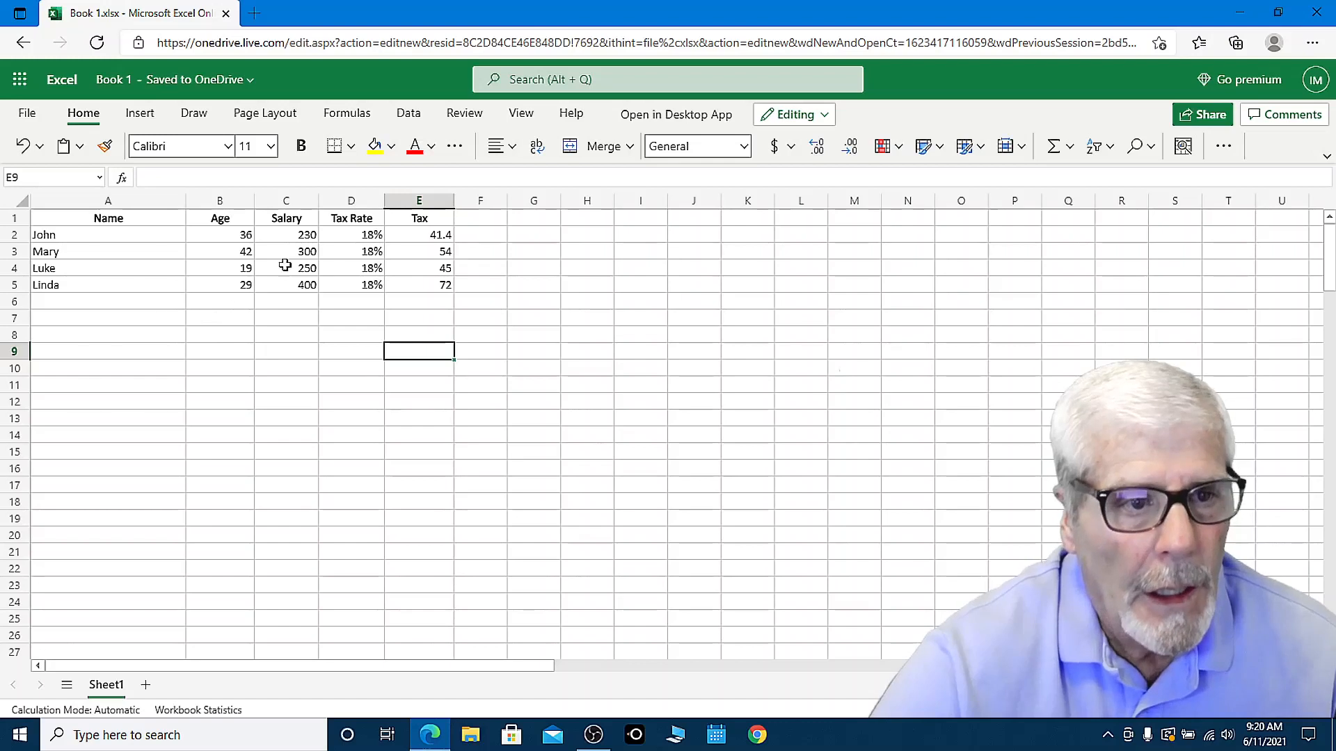
# Apply the $ English (United States) accounting format to the salaries in cells C2 to C5
pyautogui.click(280, 232)
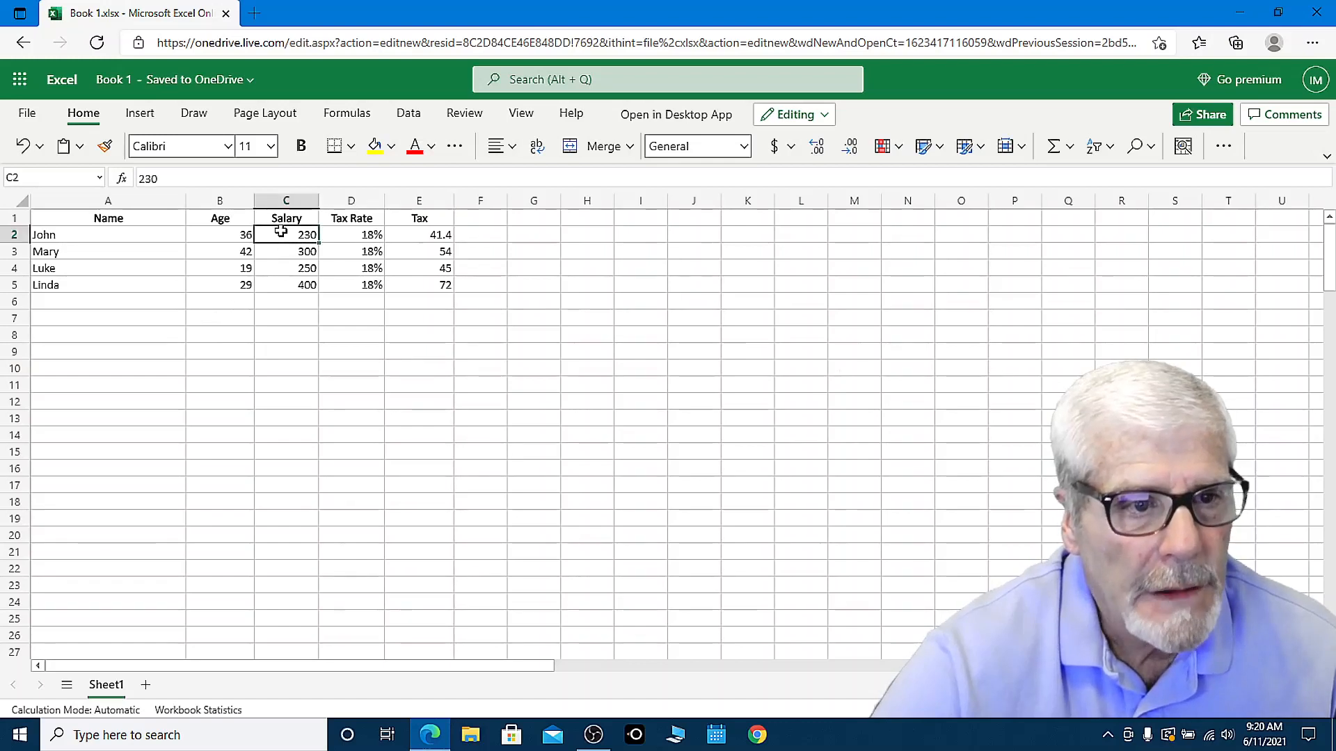
pyautogui.moveTo(281, 234); pyautogui.dragTo(282, 286)
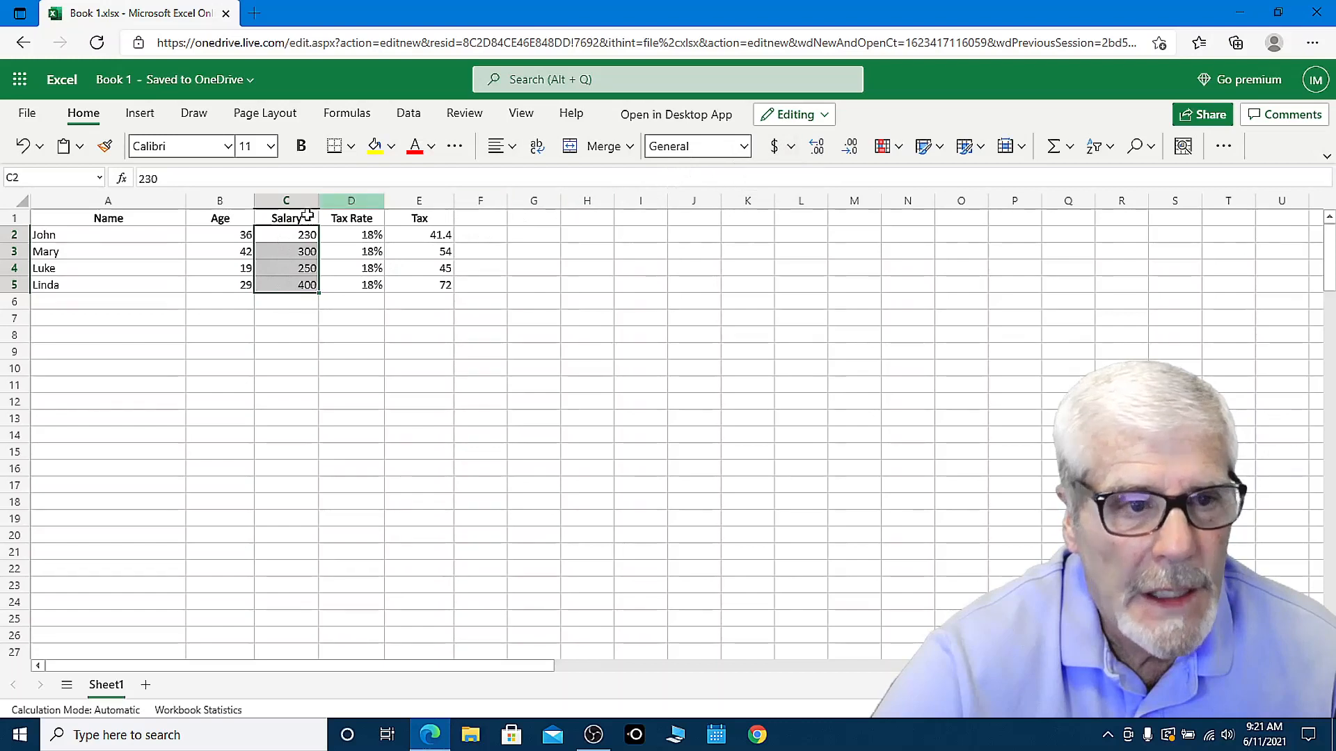
pyautogui.click(776, 151)
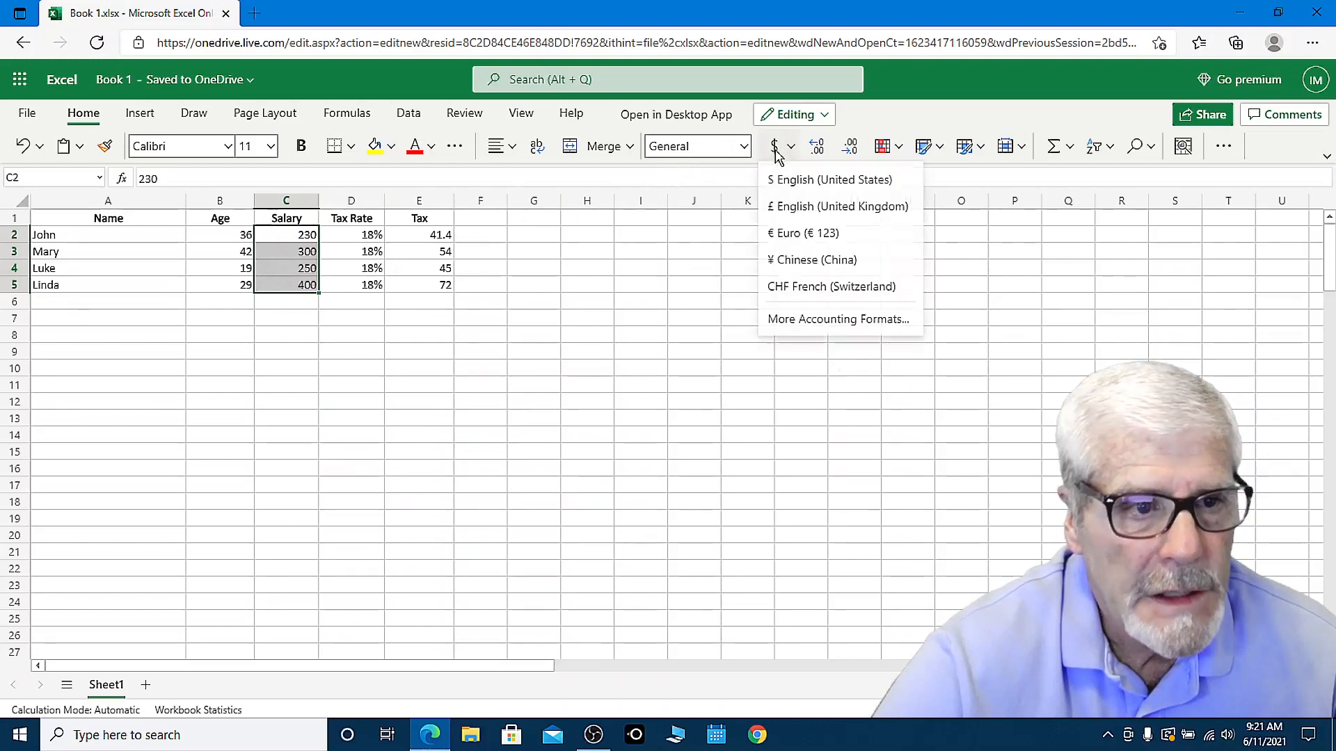
pyautogui.click(789, 184)
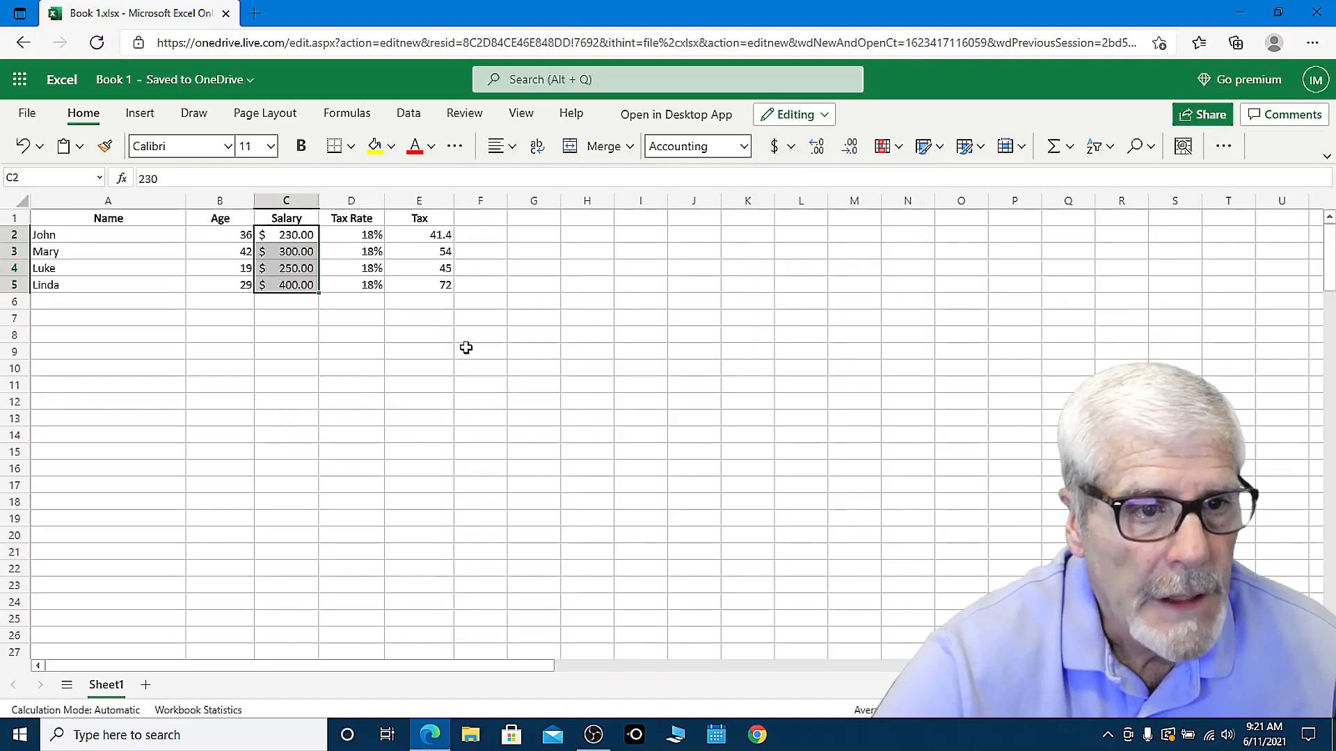
# Apply the $ English (United States) accounting format to the taxes in cells E2 to E5
pyautogui.click(423, 236)
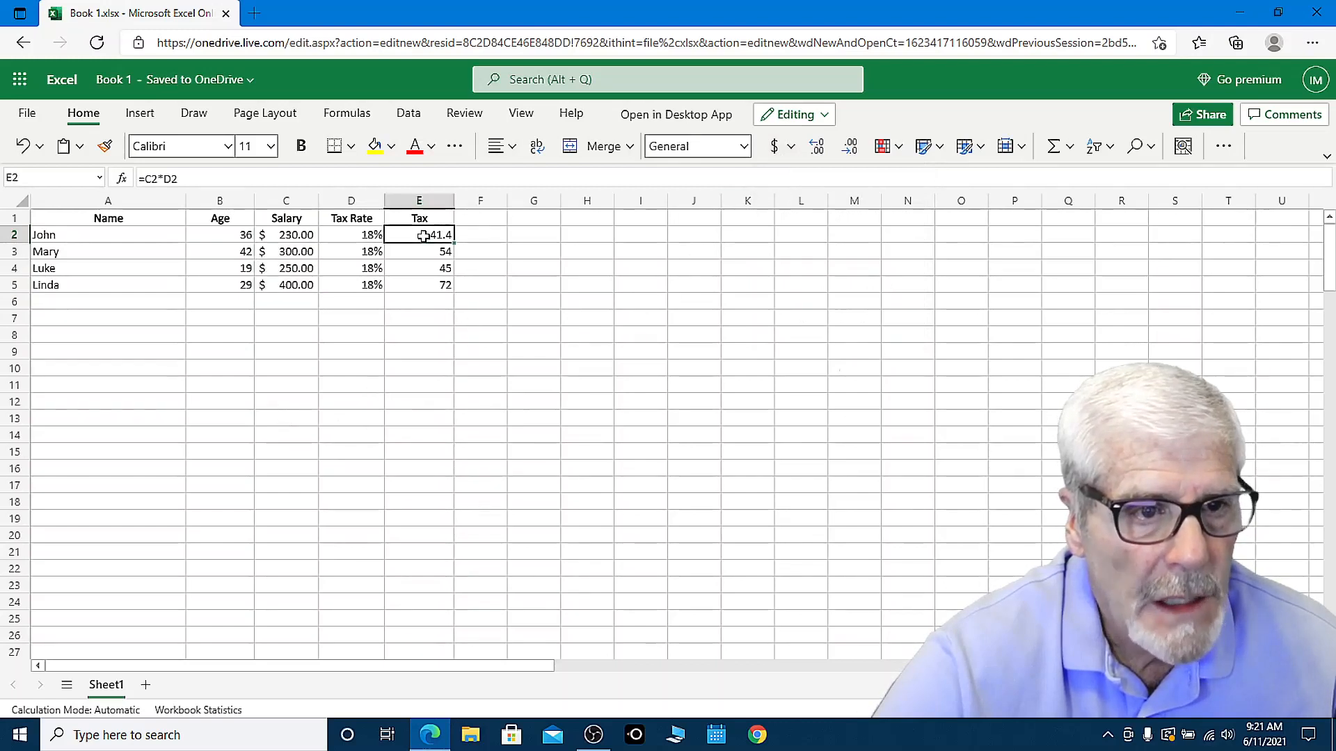
pyautogui.moveTo(423, 236); pyautogui.dragTo(436, 283)
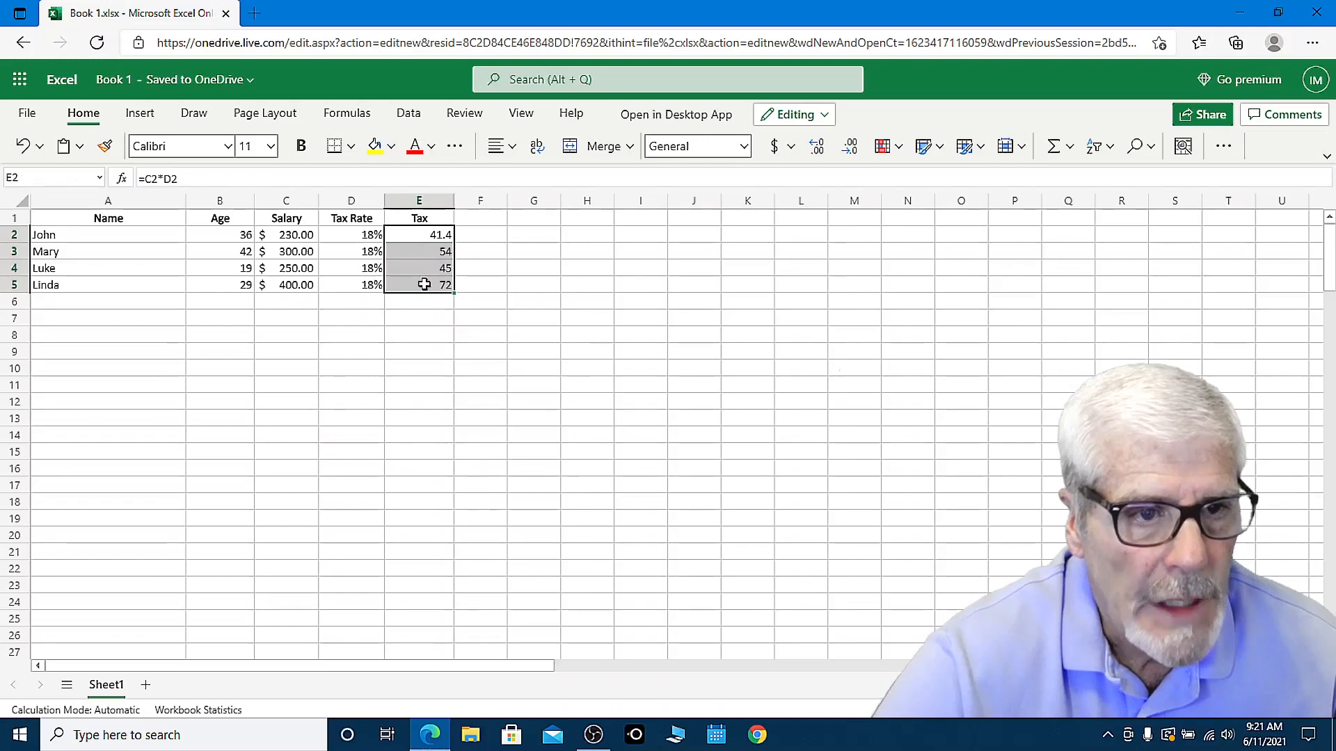
pyautogui.click(789, 146)
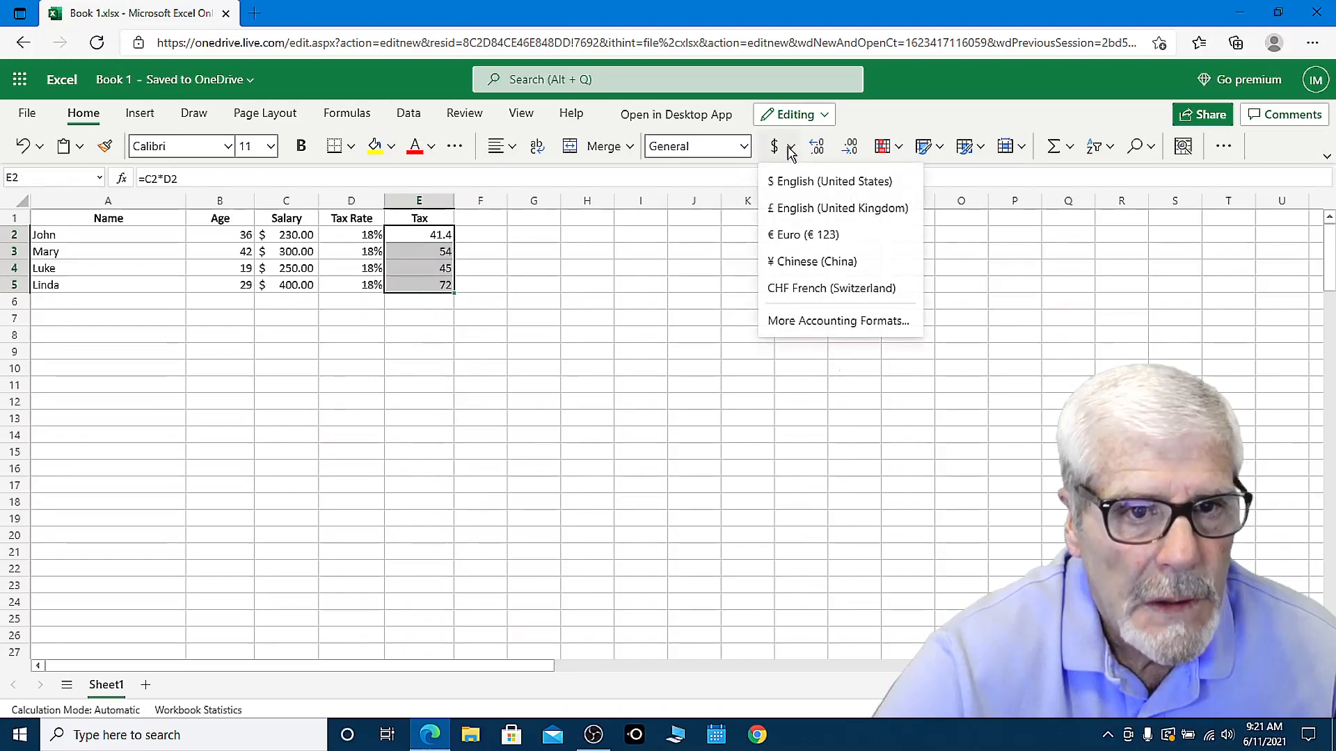
pyautogui.click(802, 182)
pyautogui.click(262, 392)
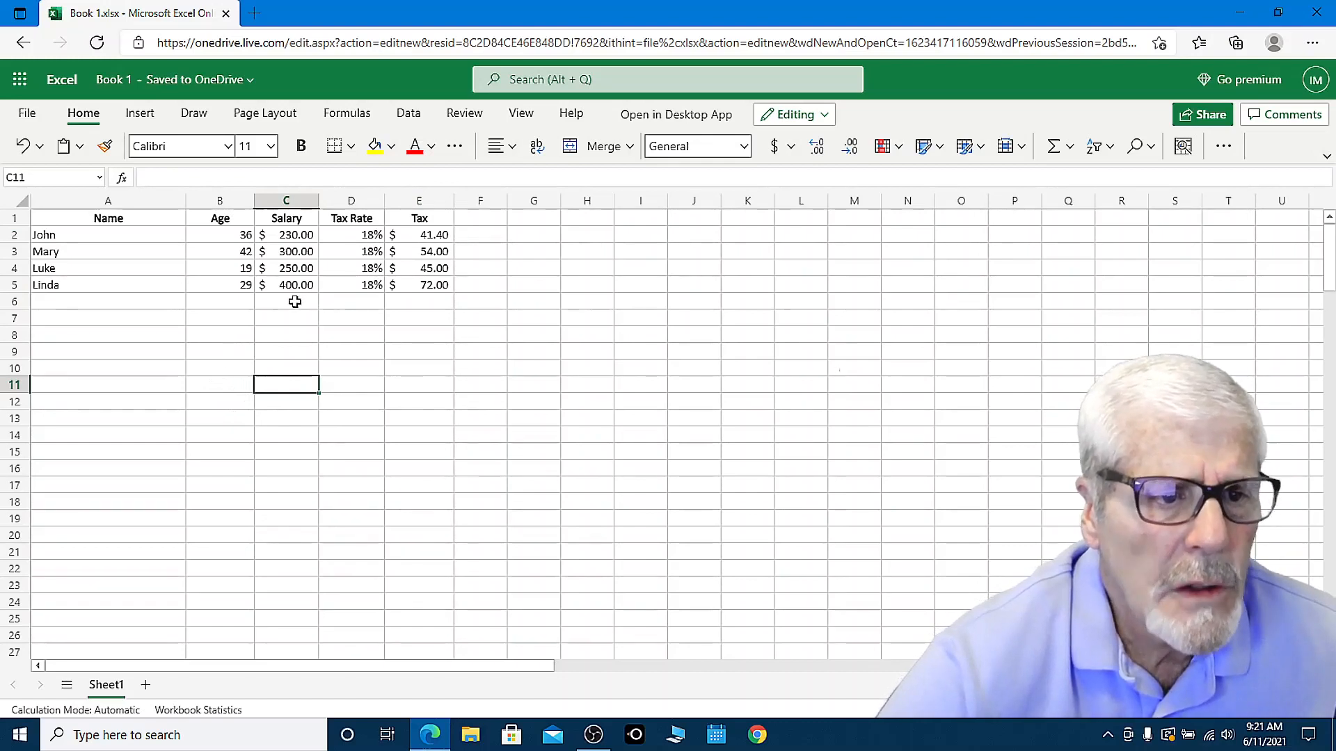
# Enter the label Total in cell A6, below the names
pyautogui.click(112, 302)
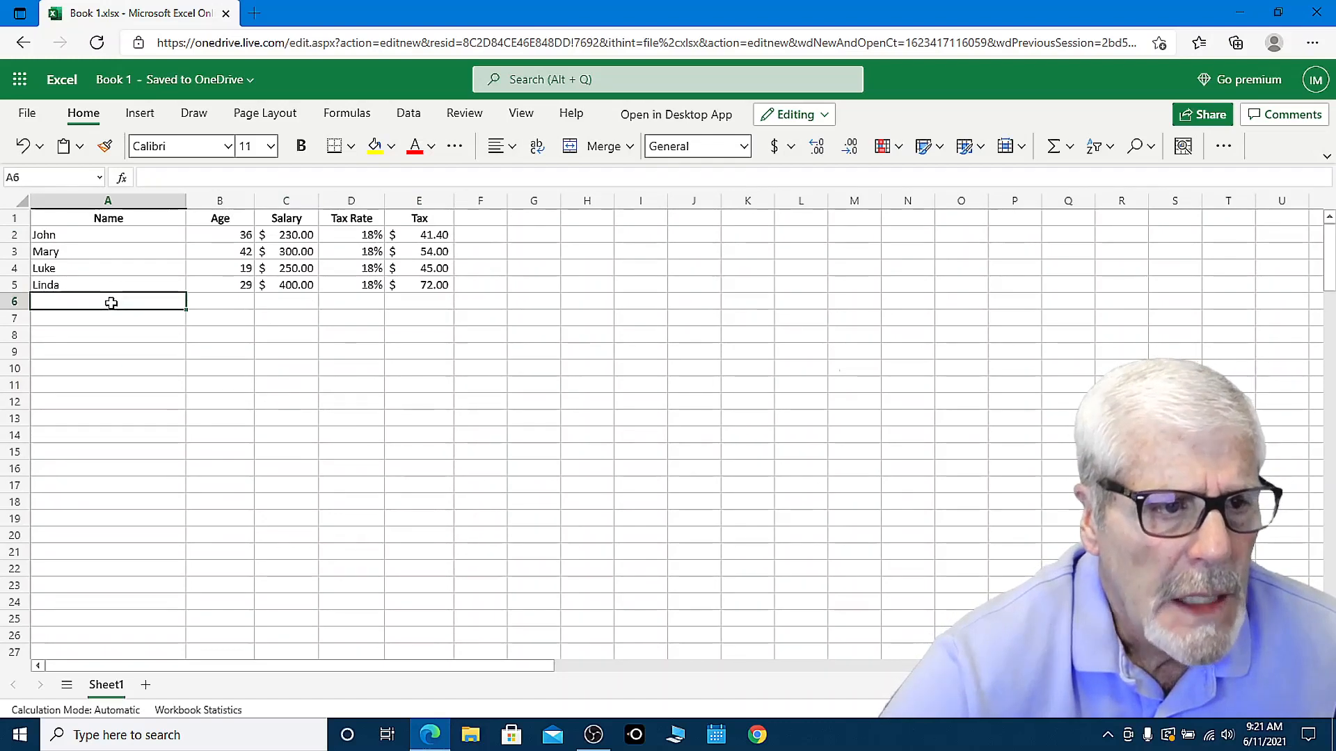
pyautogui.write('T')
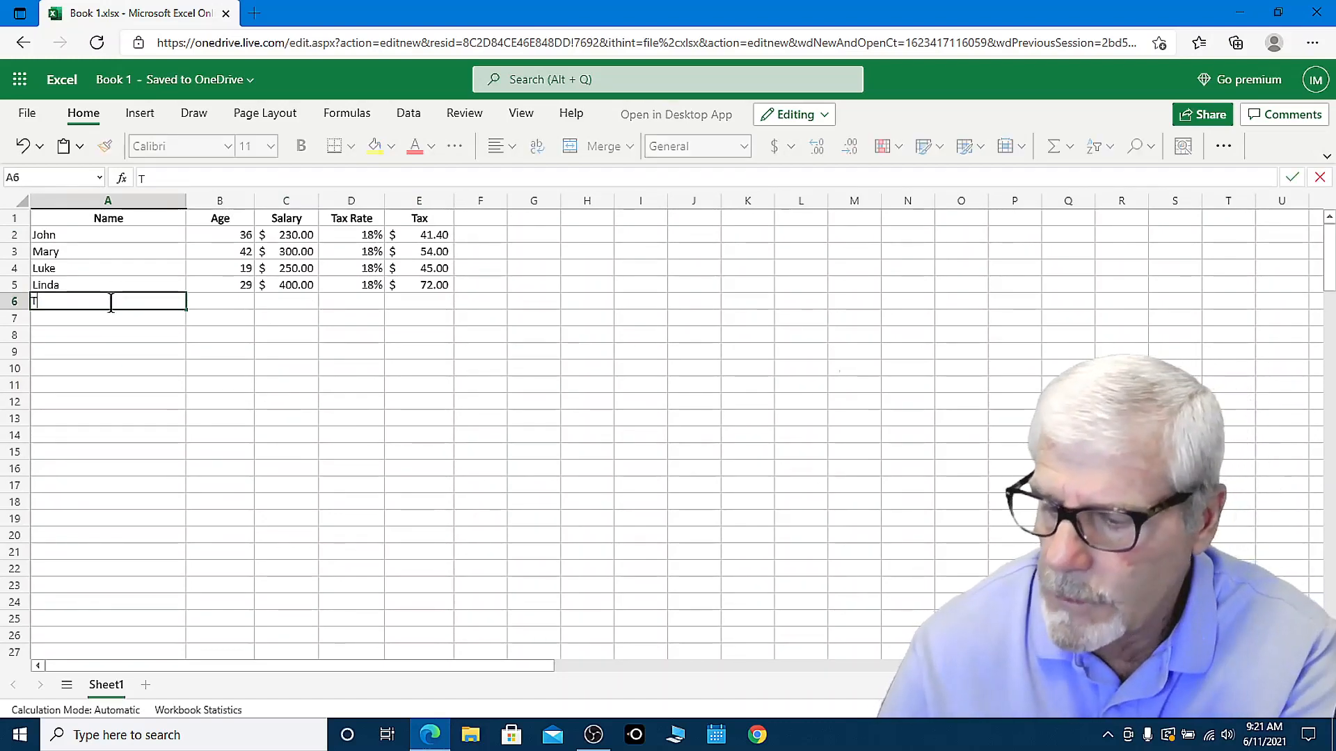
pyautogui.write('otal')
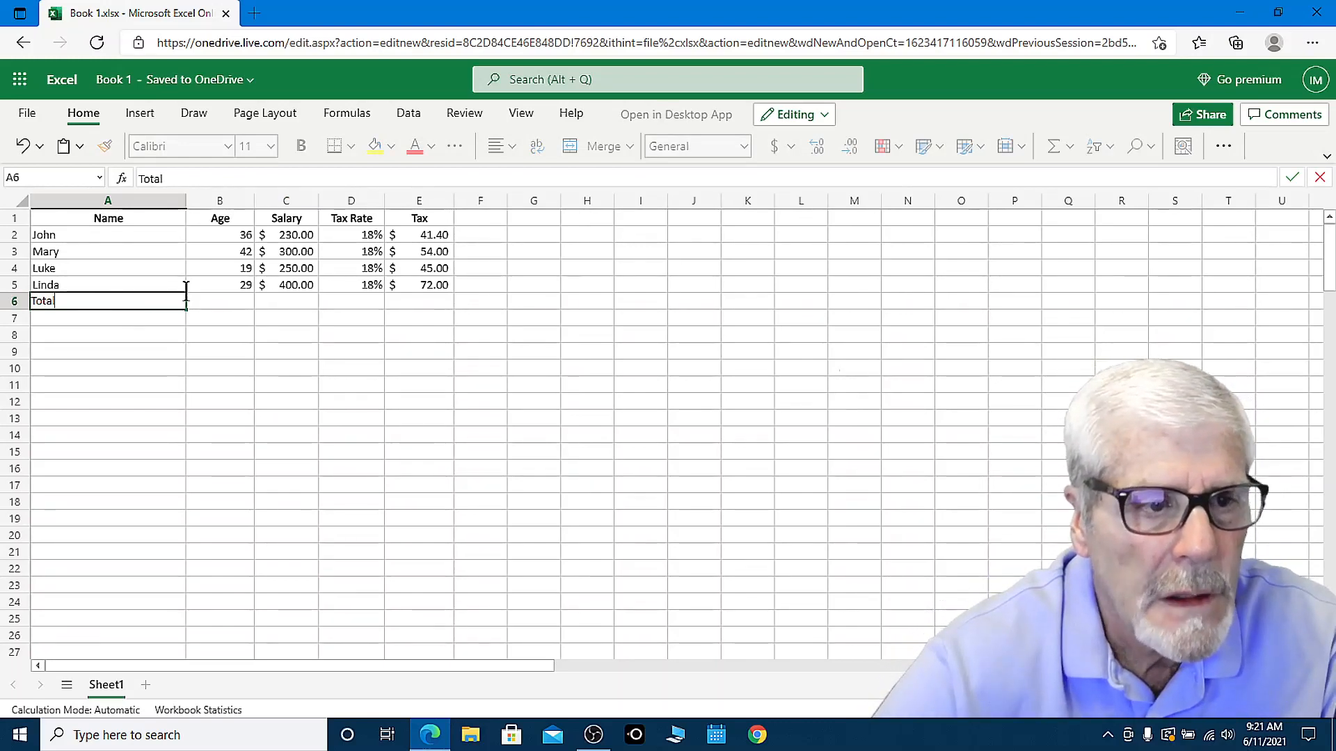
# Right-align the Total label in cell A6 and make it bold
pyautogui.click(122, 302)
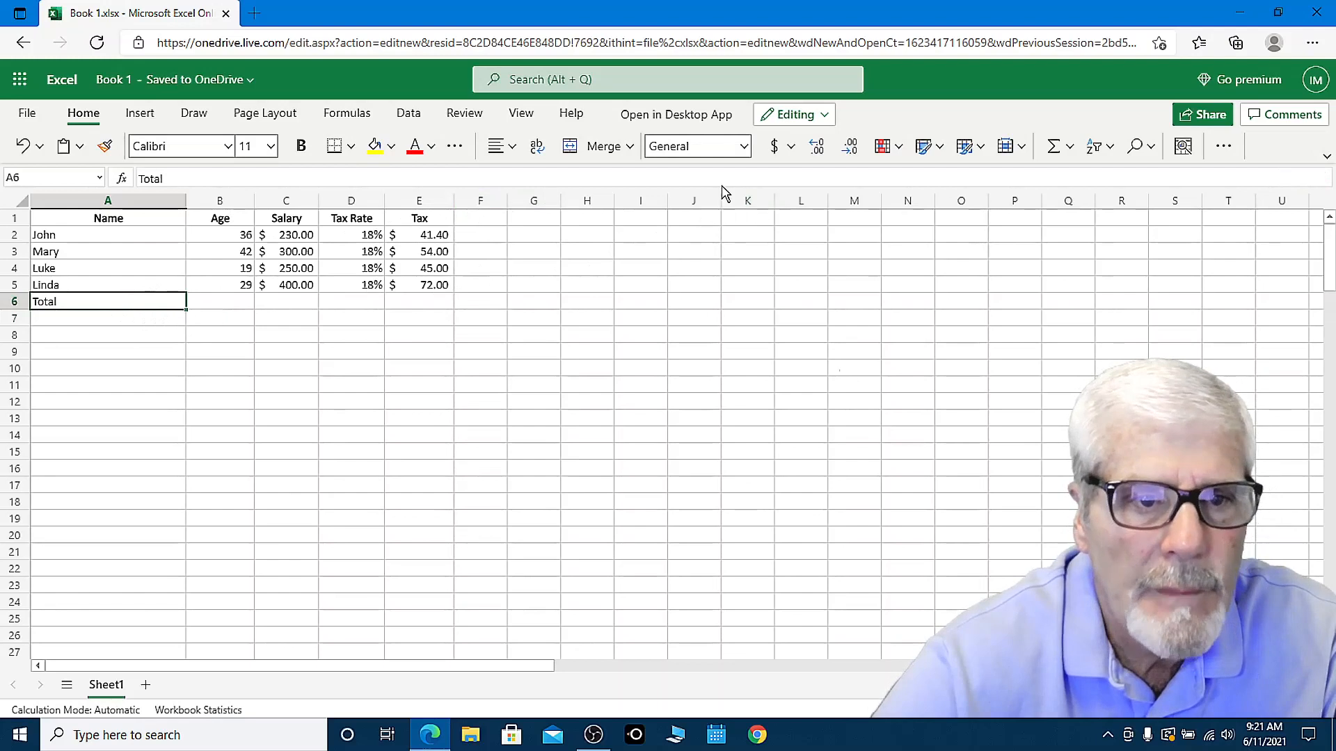
pyautogui.click(512, 153)
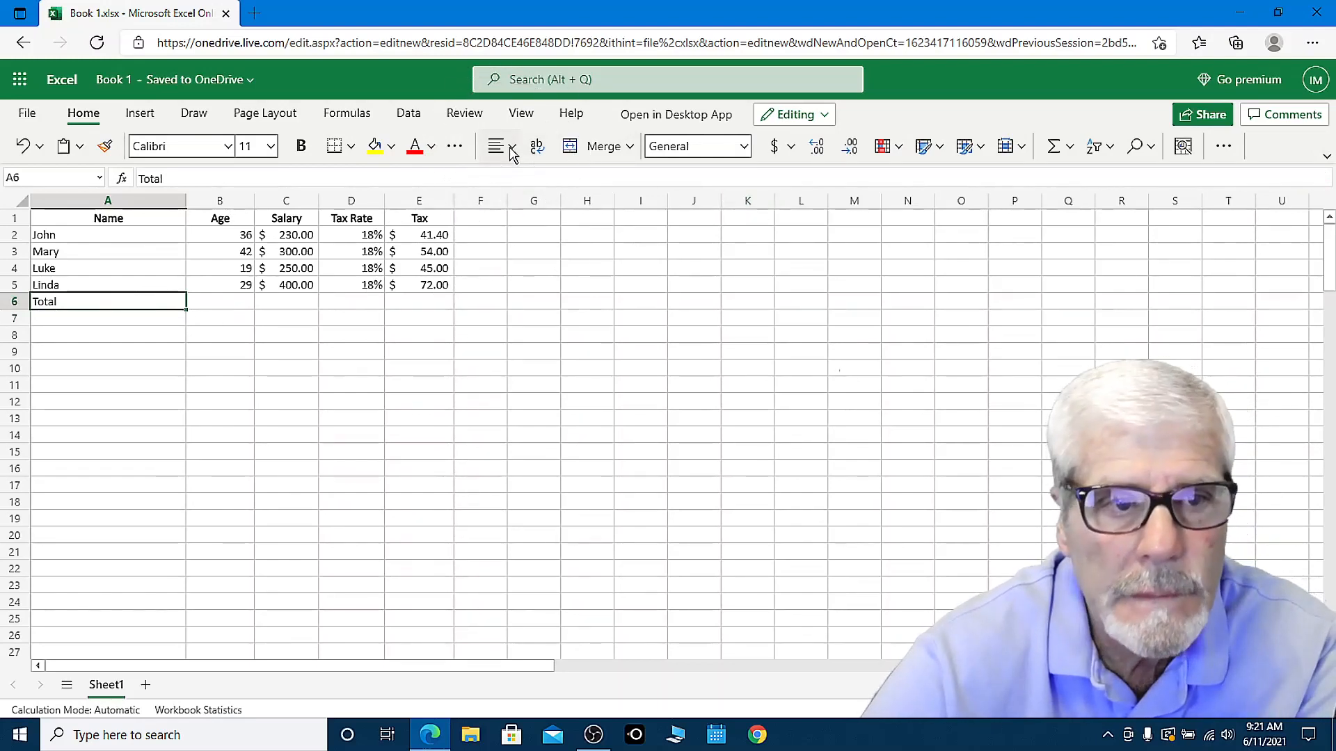
pyautogui.click(512, 153)
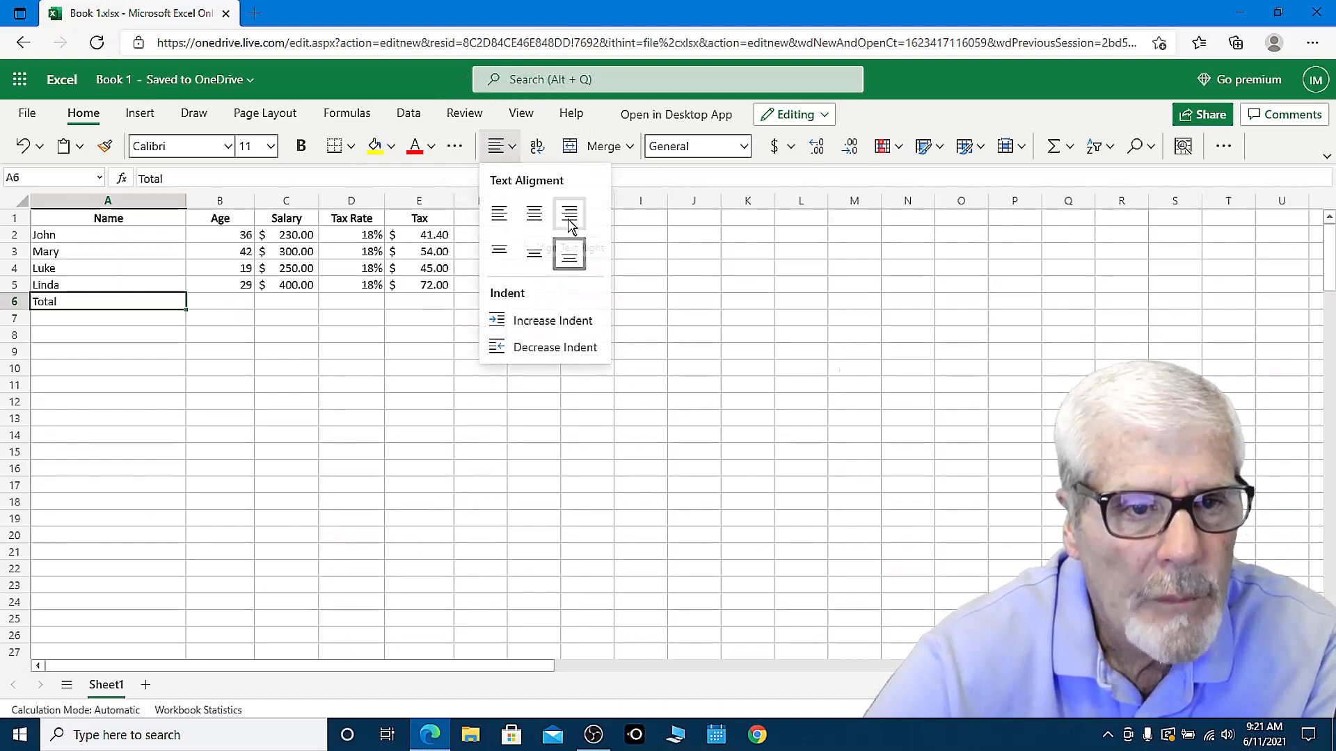
pyautogui.click(569, 223)
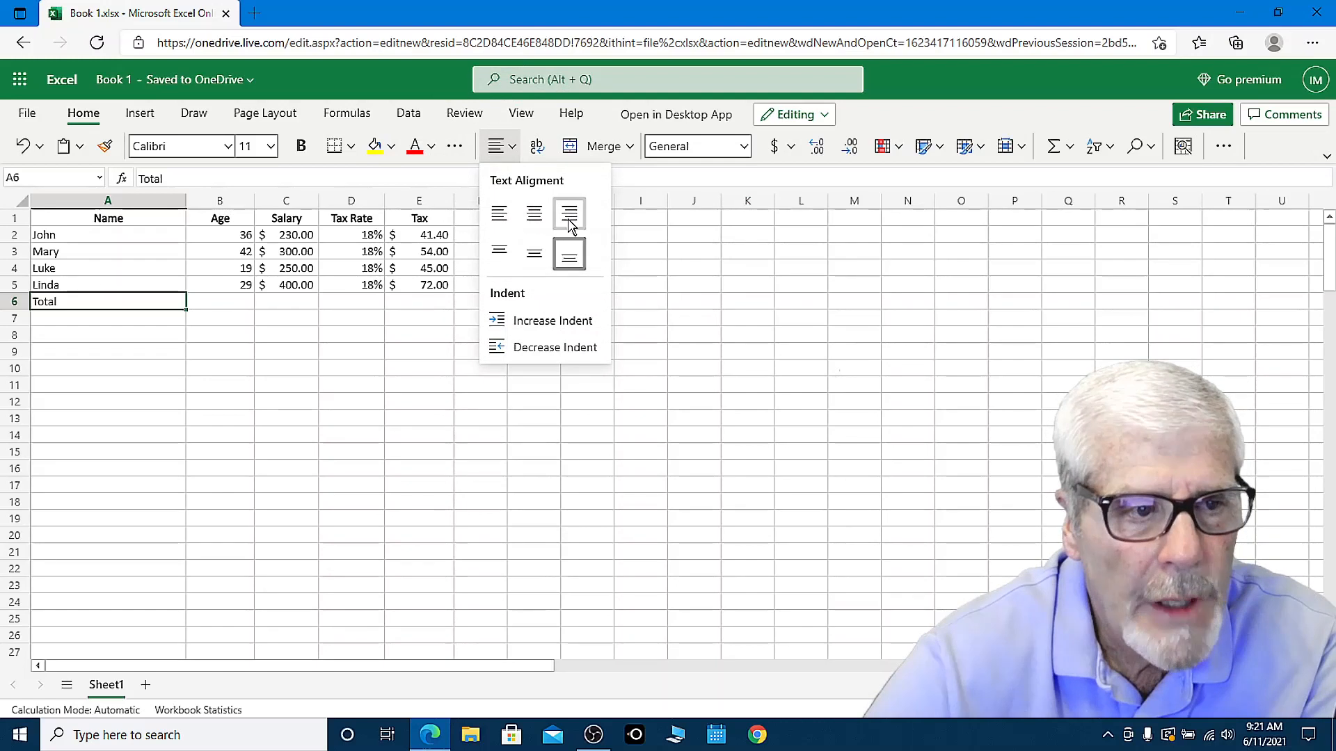
pyautogui.click(272, 379)
pyautogui.click(135, 301)
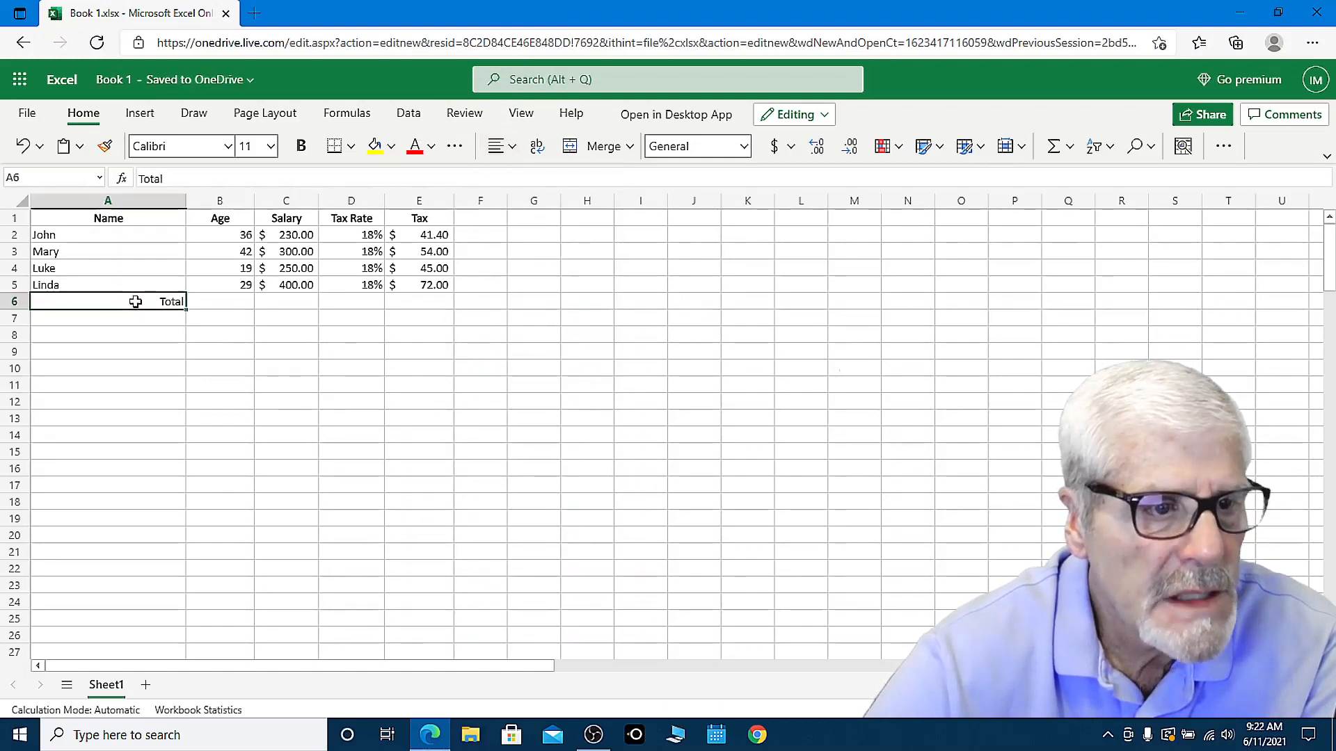
pyautogui.click(301, 147)
pyautogui.click(295, 366)
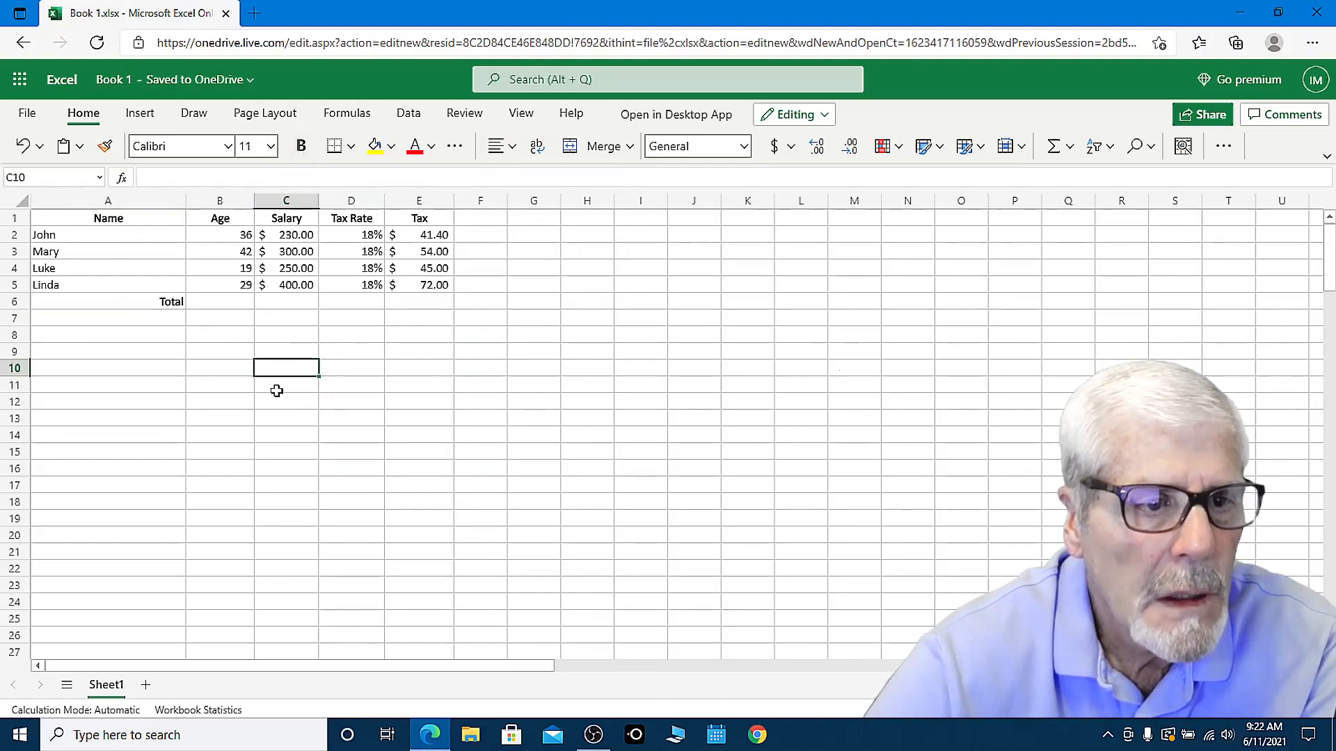
# Total the salaries with a SUM of C2:C5 in cell C6
pyautogui.click(298, 300)
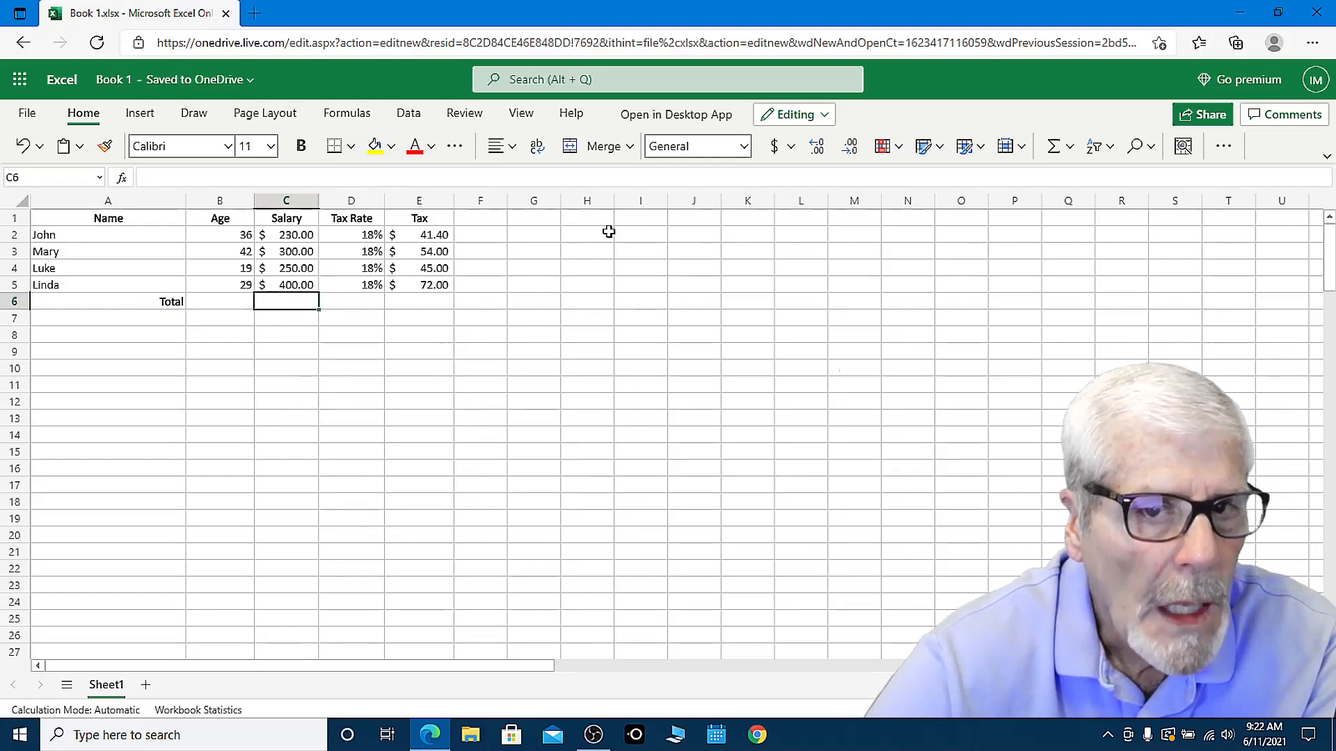
pyautogui.click(1056, 155)
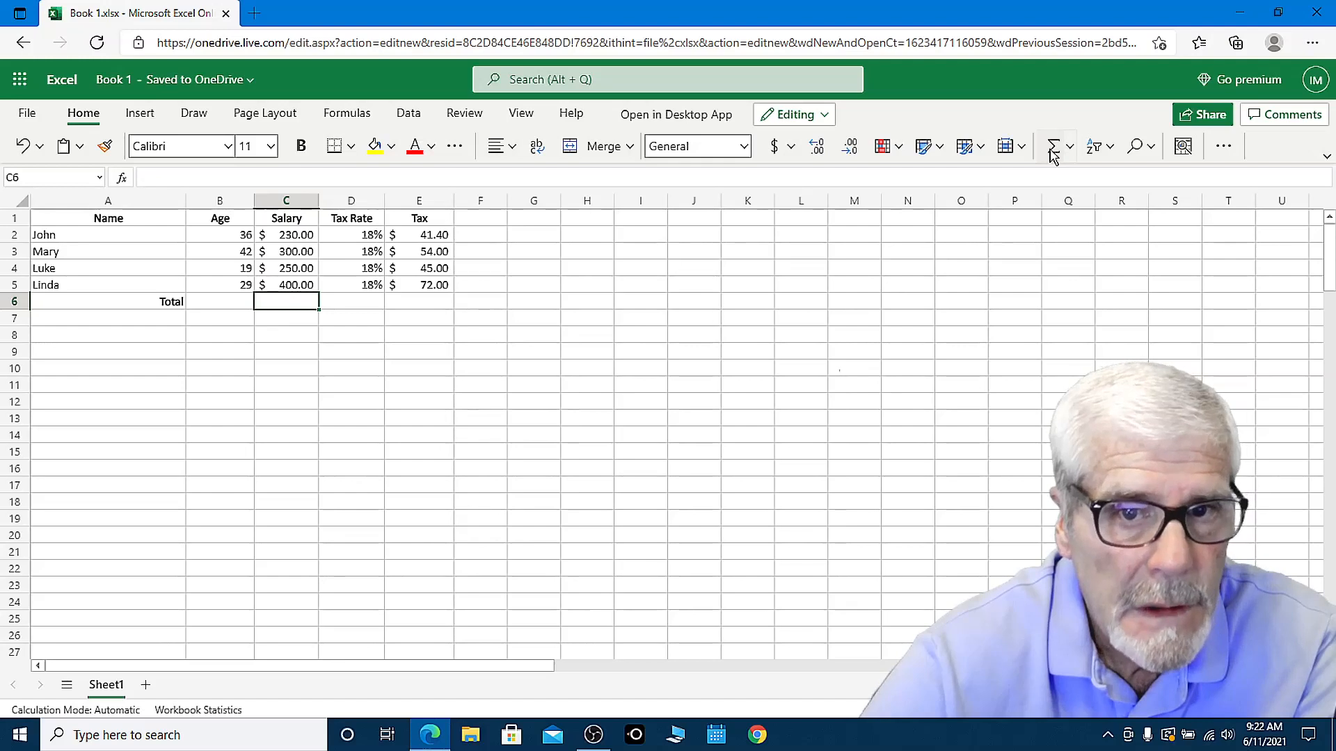
pyautogui.click(1053, 148)
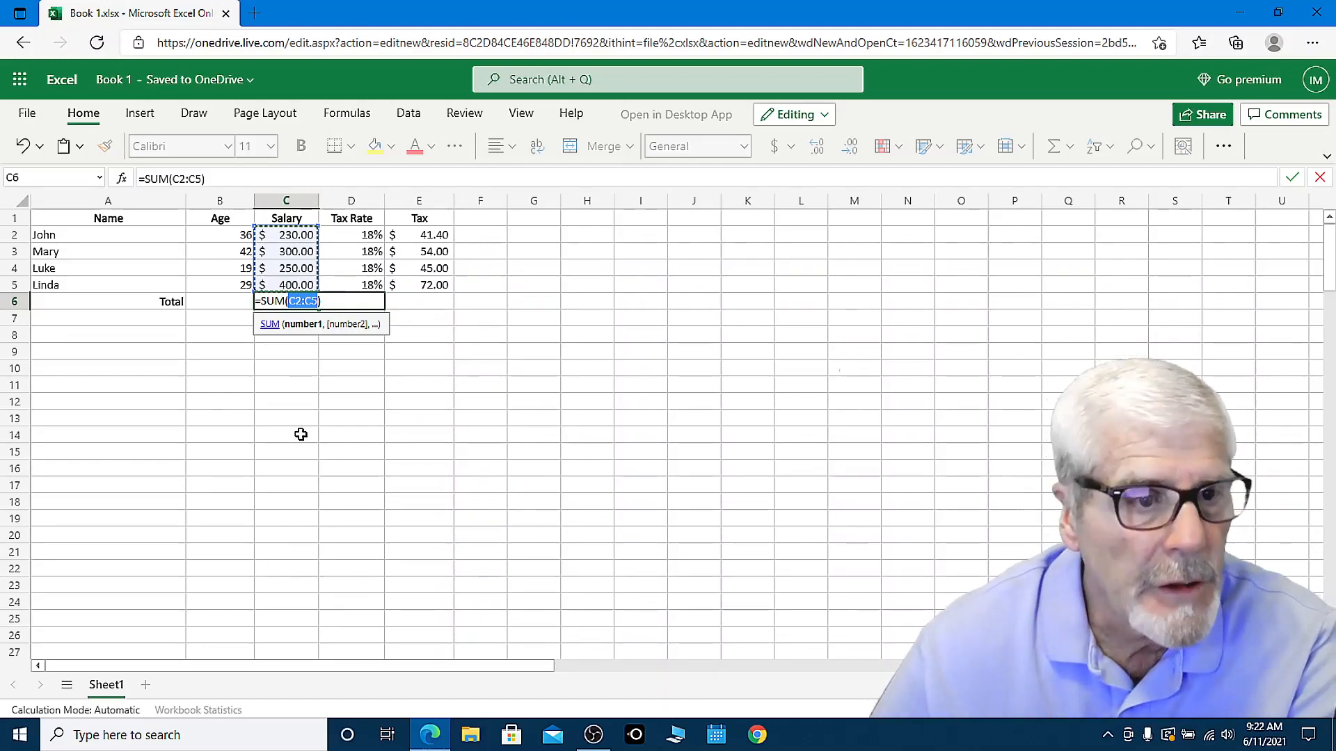
pyautogui.press('Return')
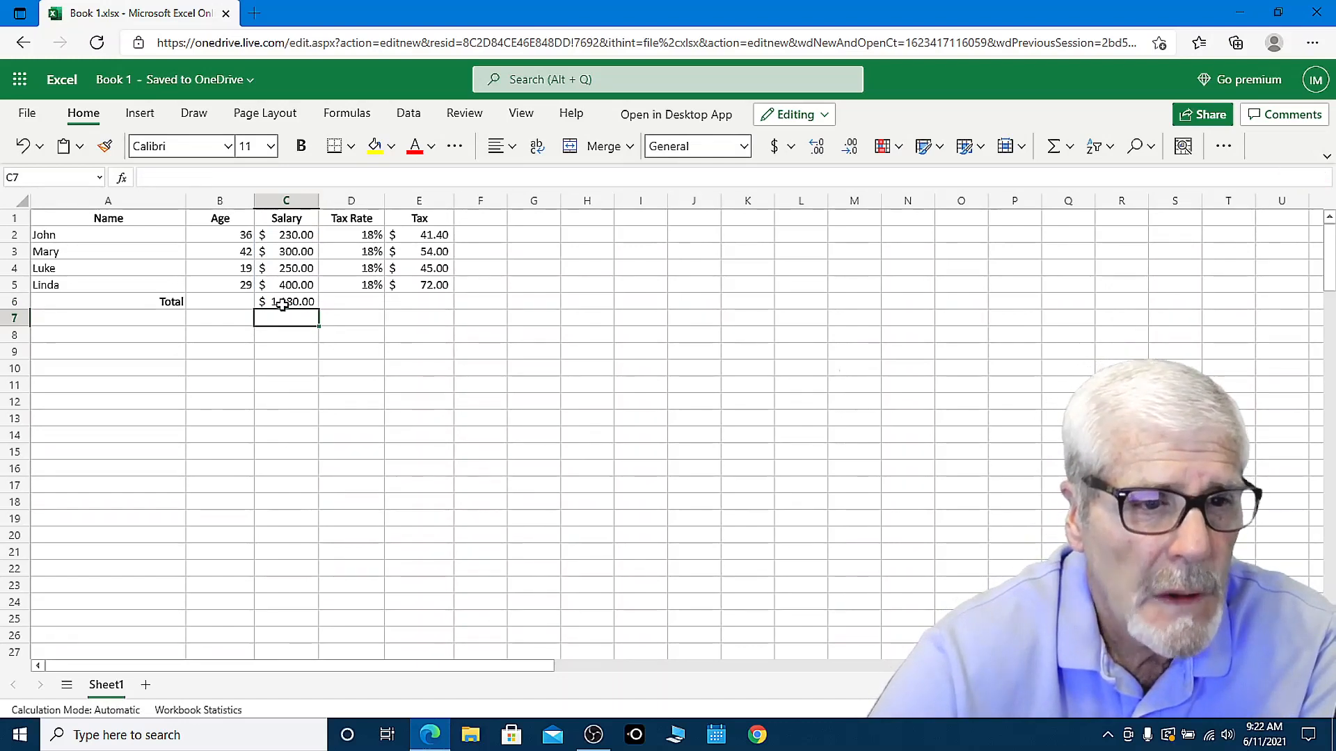
# Total the taxes with a SUM of E2:E5 in cell E6
pyautogui.click(430, 302)
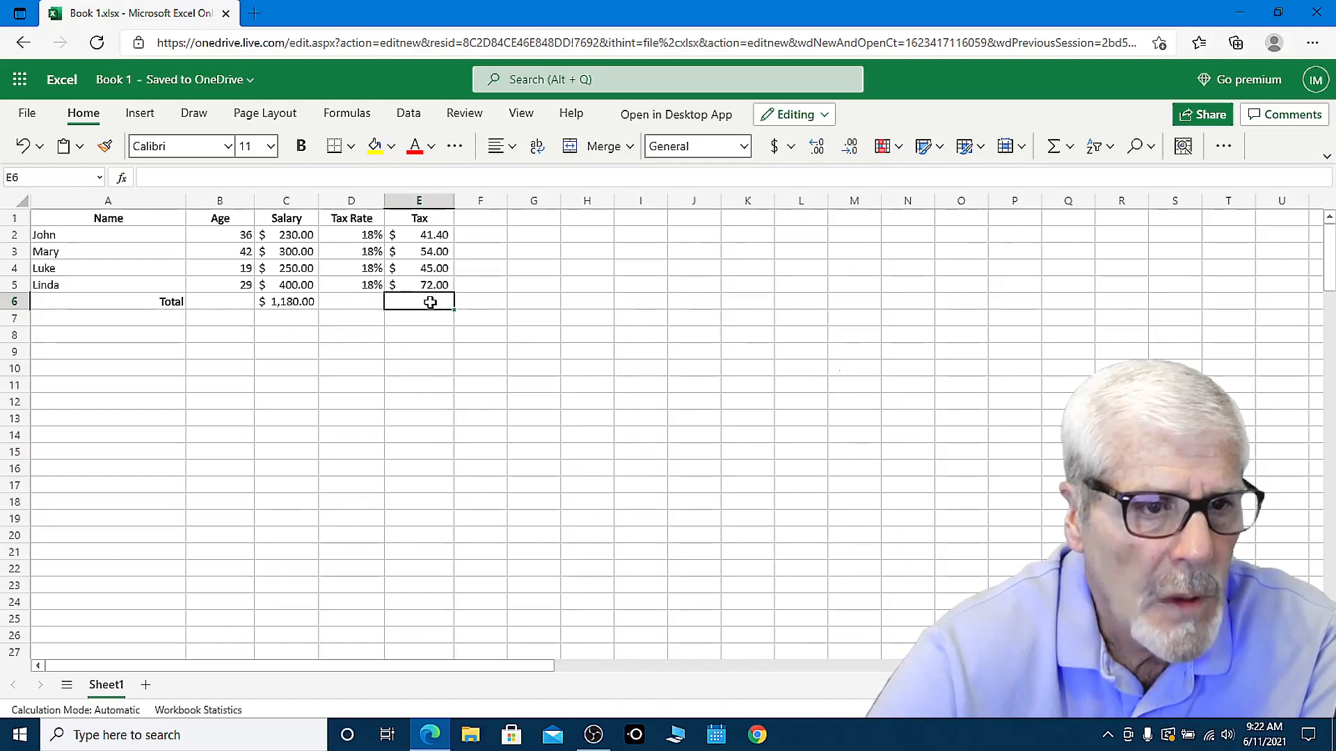
pyautogui.click(1052, 149)
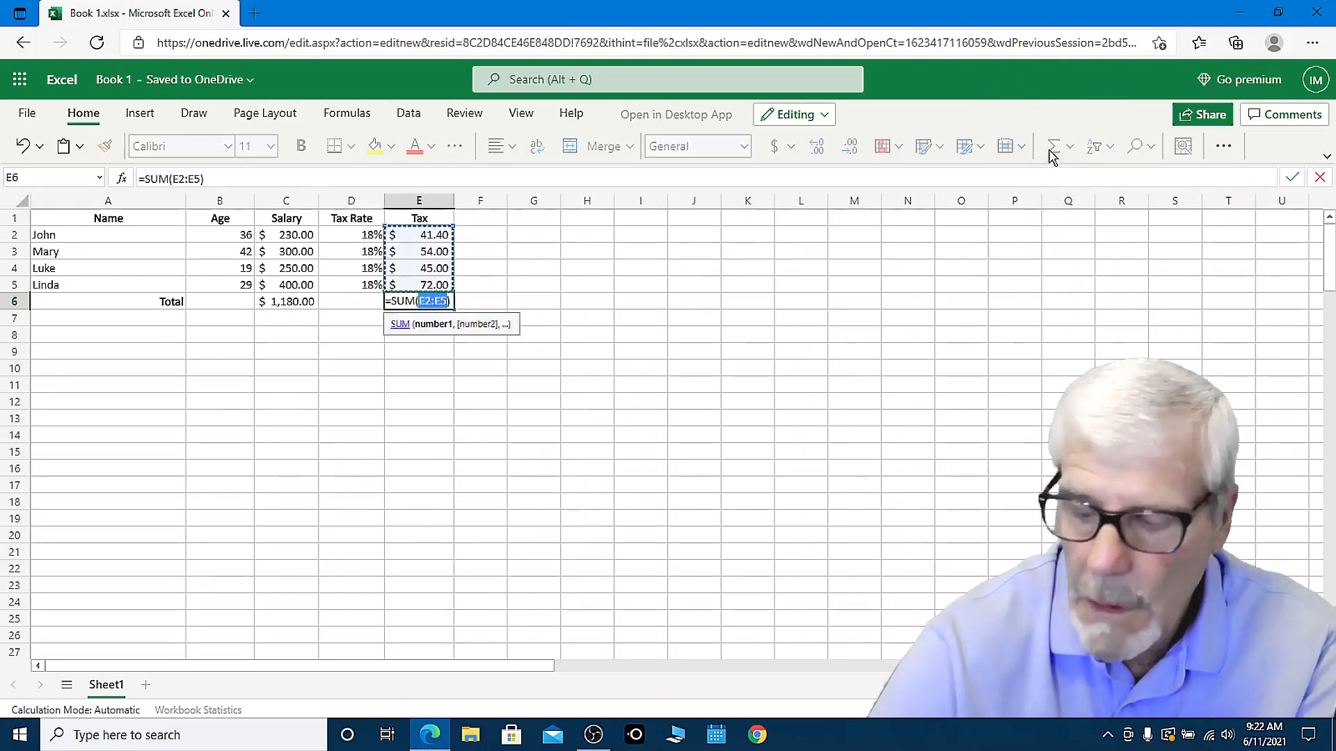
pyautogui.press('Return')
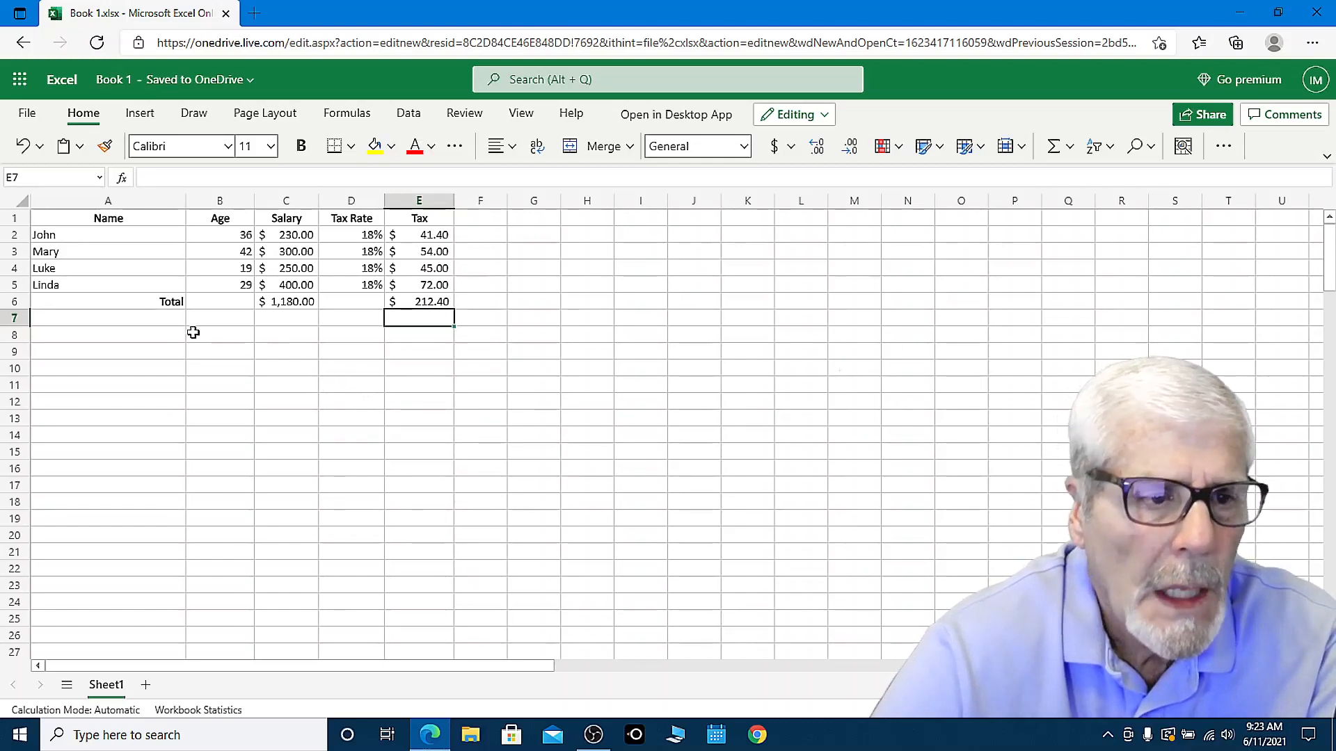
# Enter the label Average in cell A7, below the Total label
pyautogui.click(164, 320)
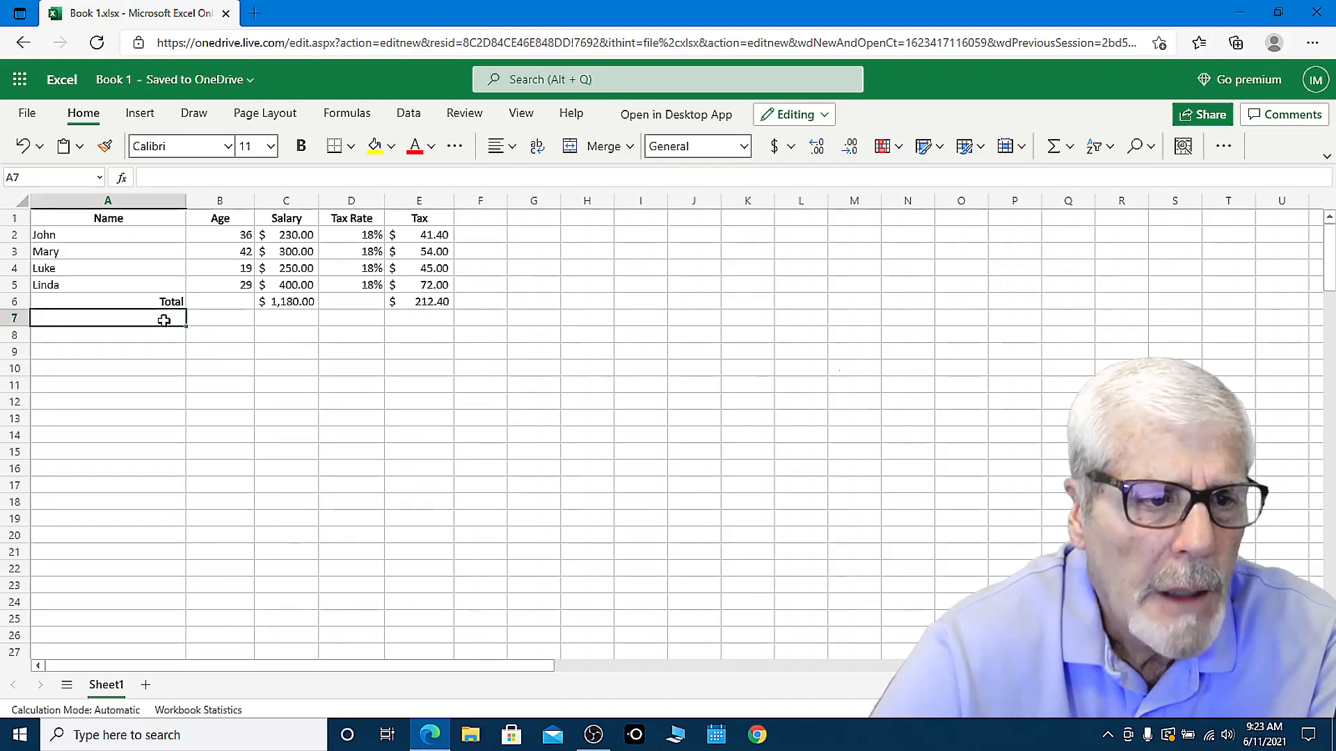
pyautogui.write('A')
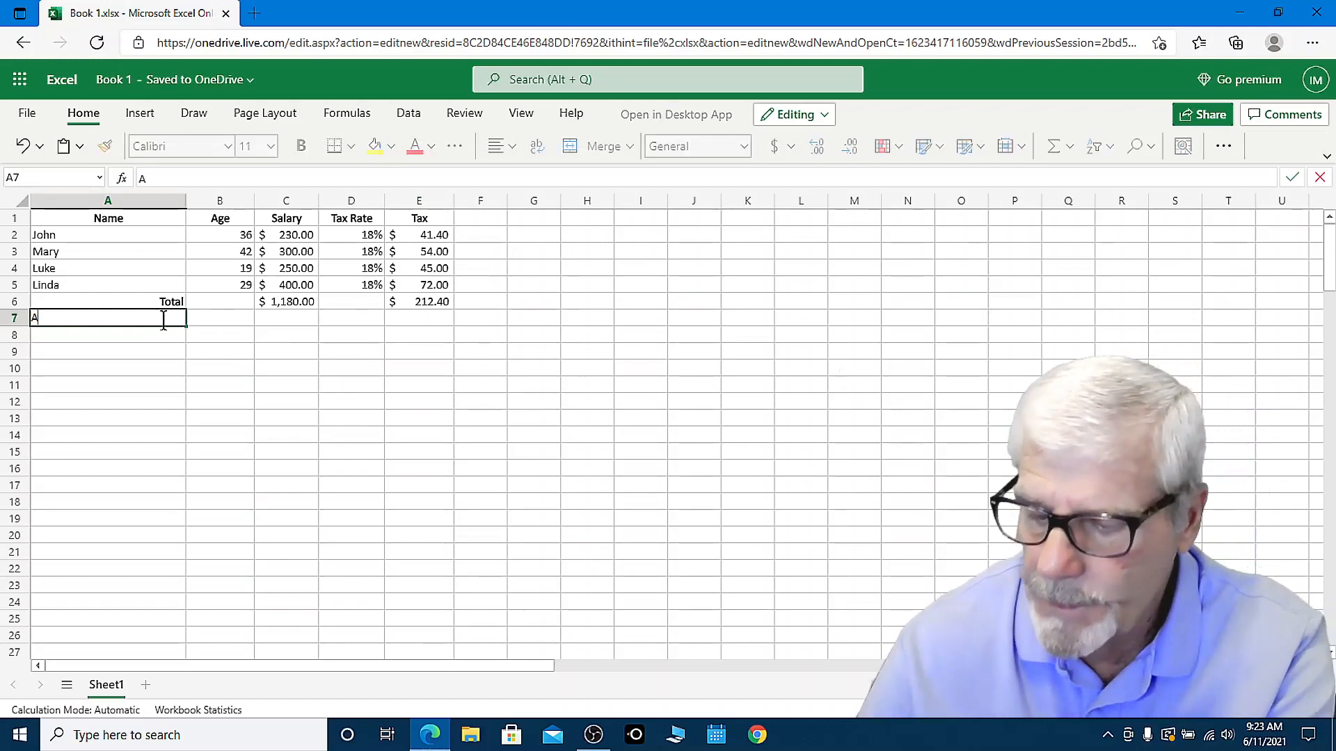
pyautogui.write('verage')
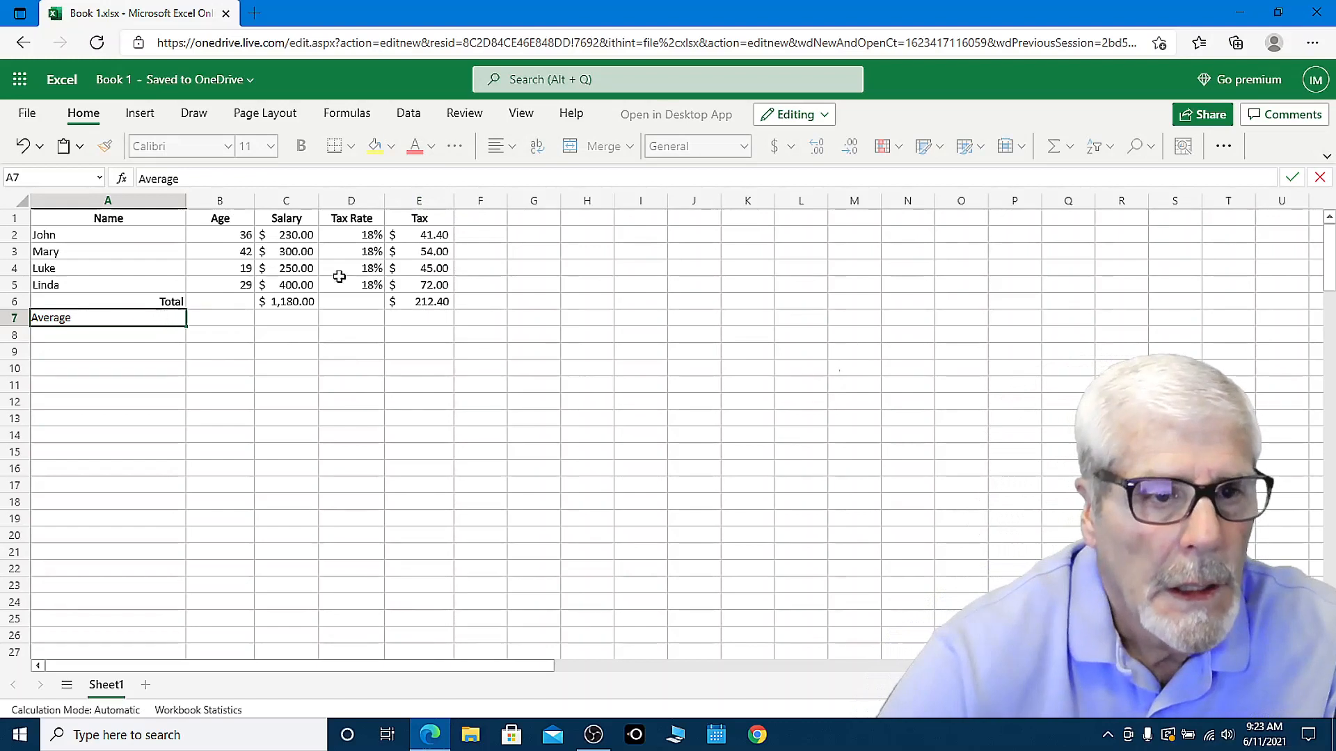
pyautogui.click(104, 365)
# Right-align the Average label in cell A7 and make it bold
pyautogui.click(108, 320)
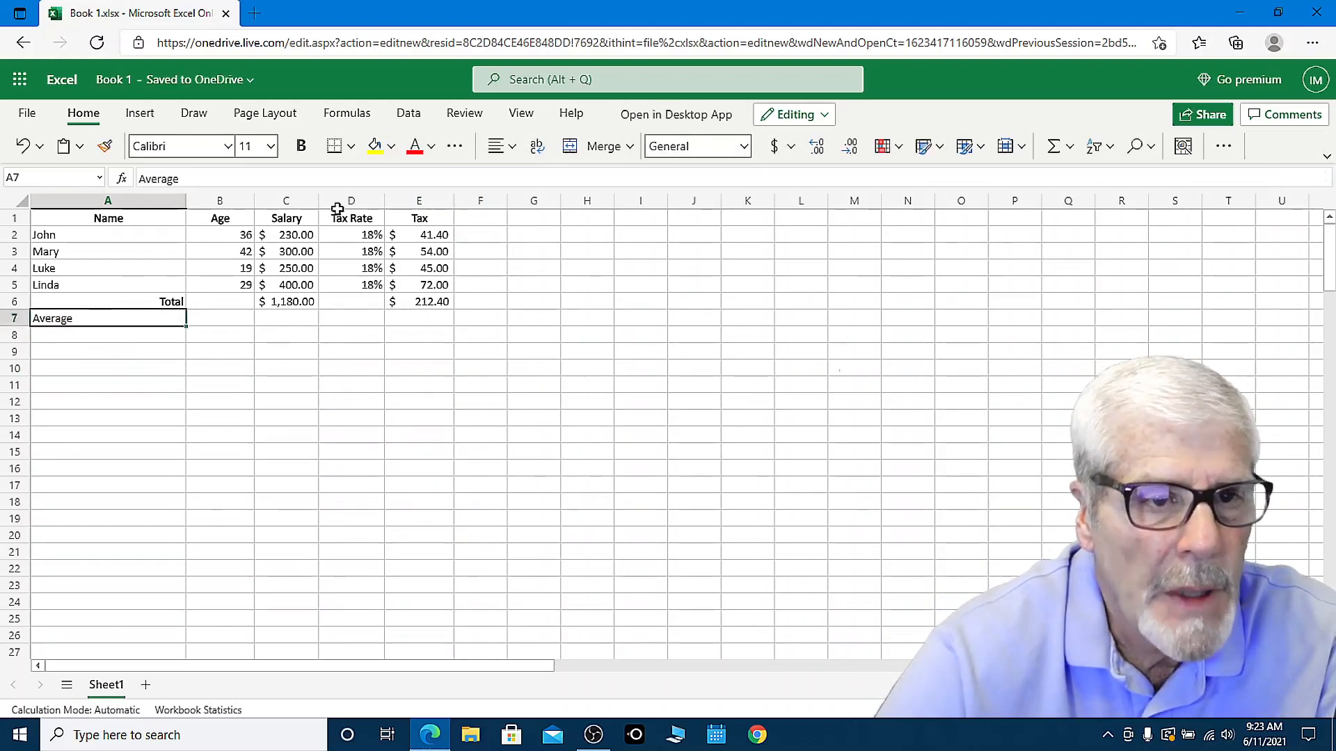
pyautogui.click(508, 145)
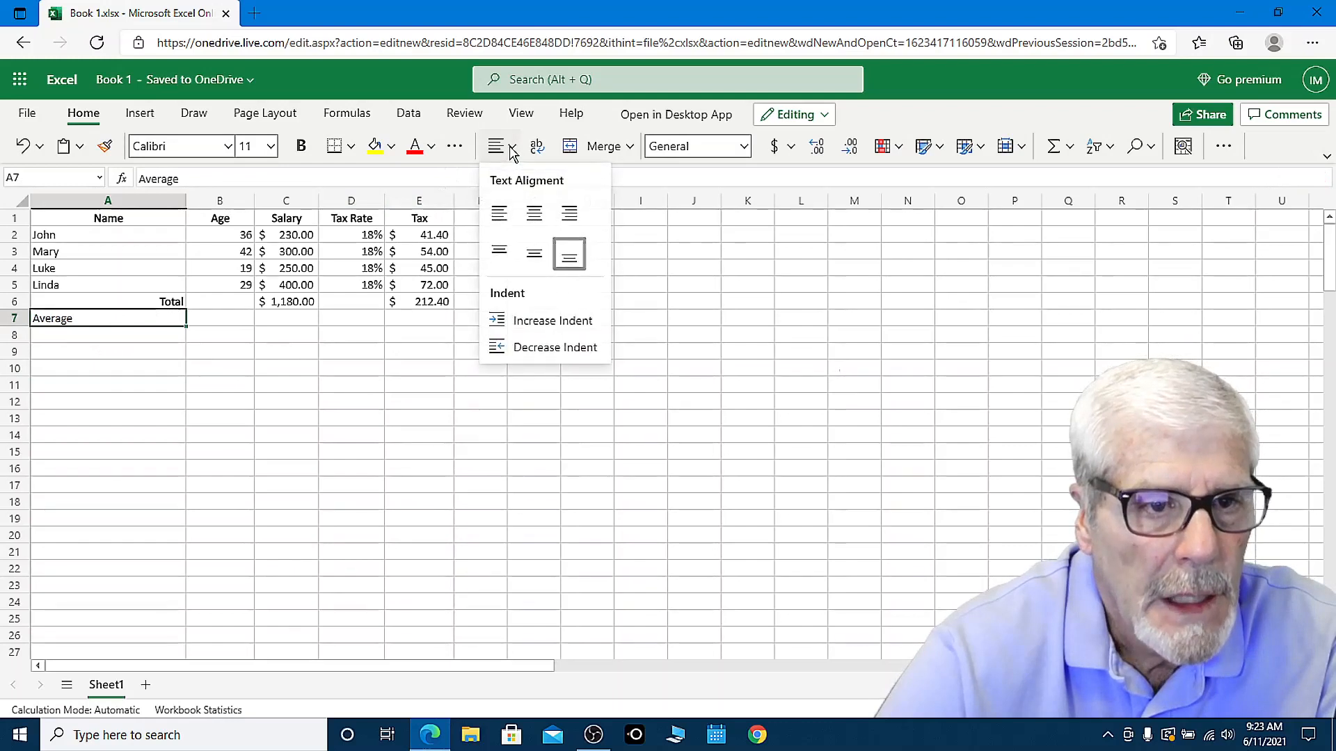
pyautogui.click(569, 213)
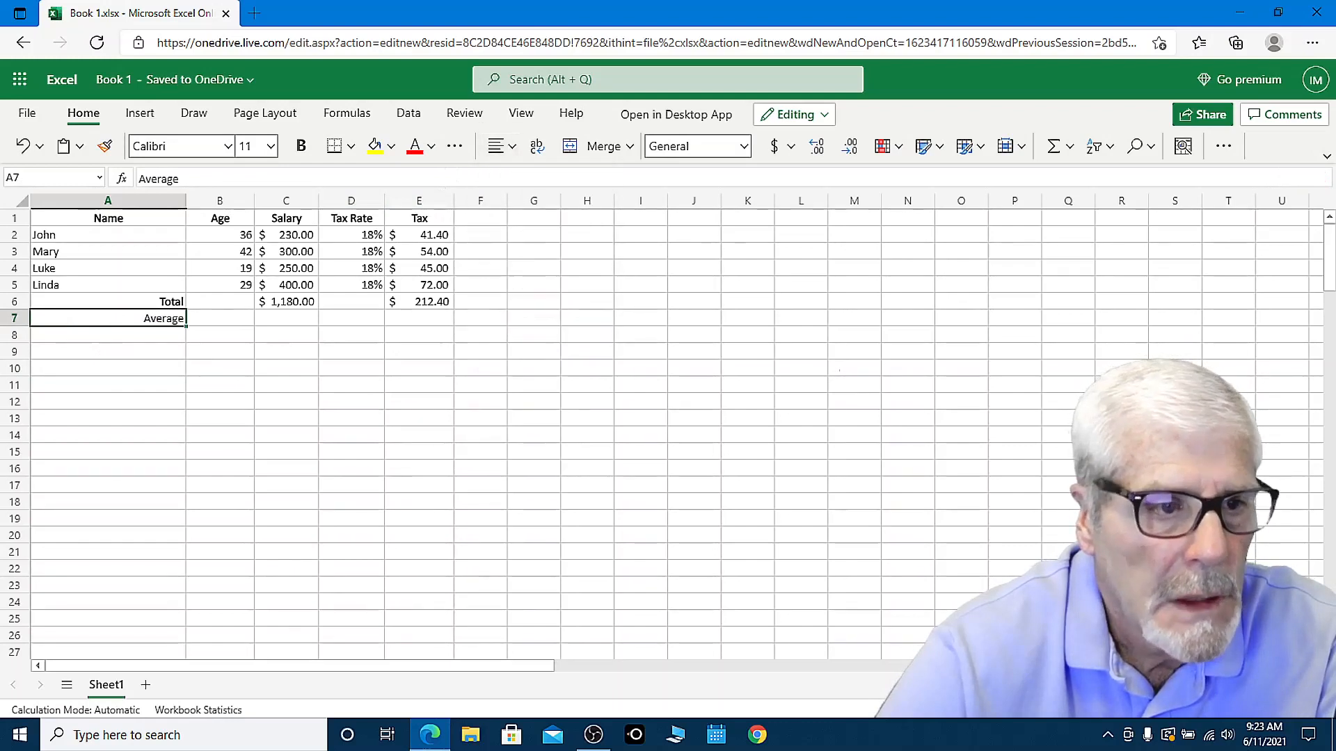
pyautogui.click(302, 146)
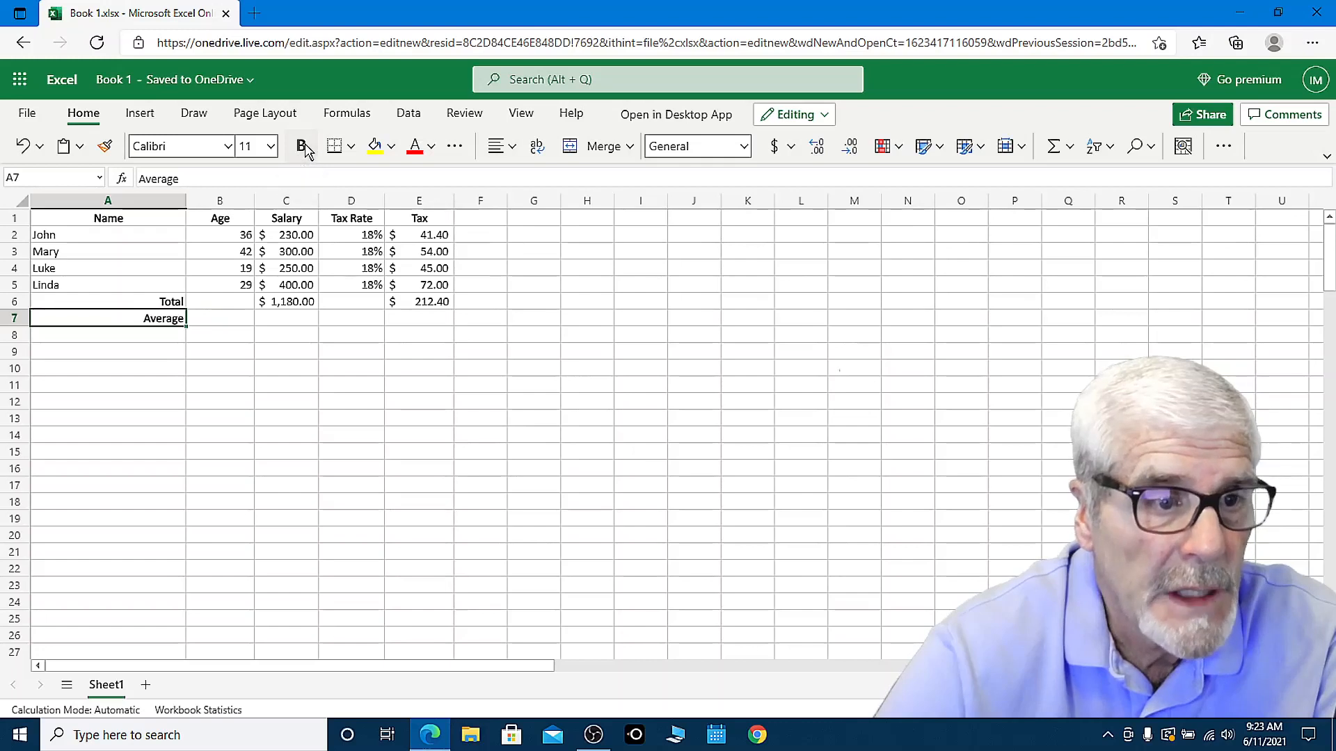
pyautogui.click(262, 392)
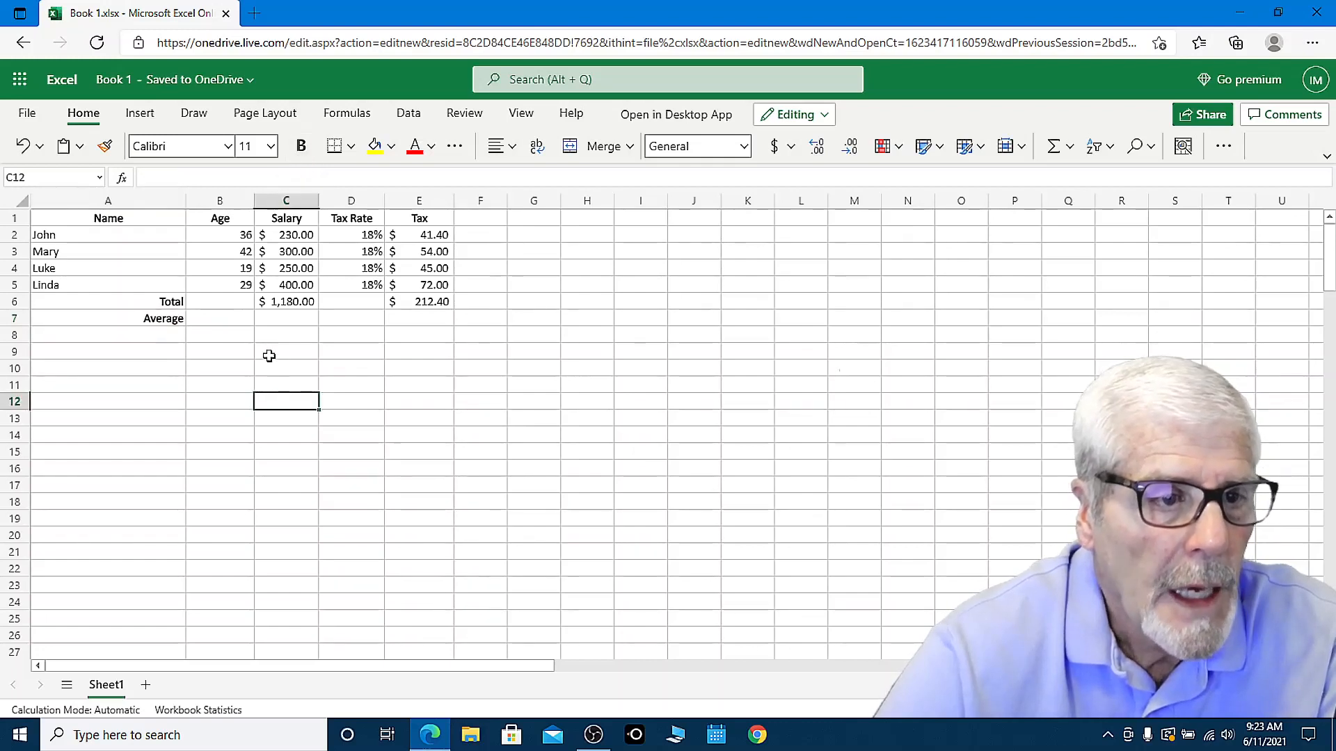
# Calculate the average age in cell B7 with AVERAGE, reducing the suggested range to B2:B5 to leave out the Total row
pyautogui.click(232, 318)
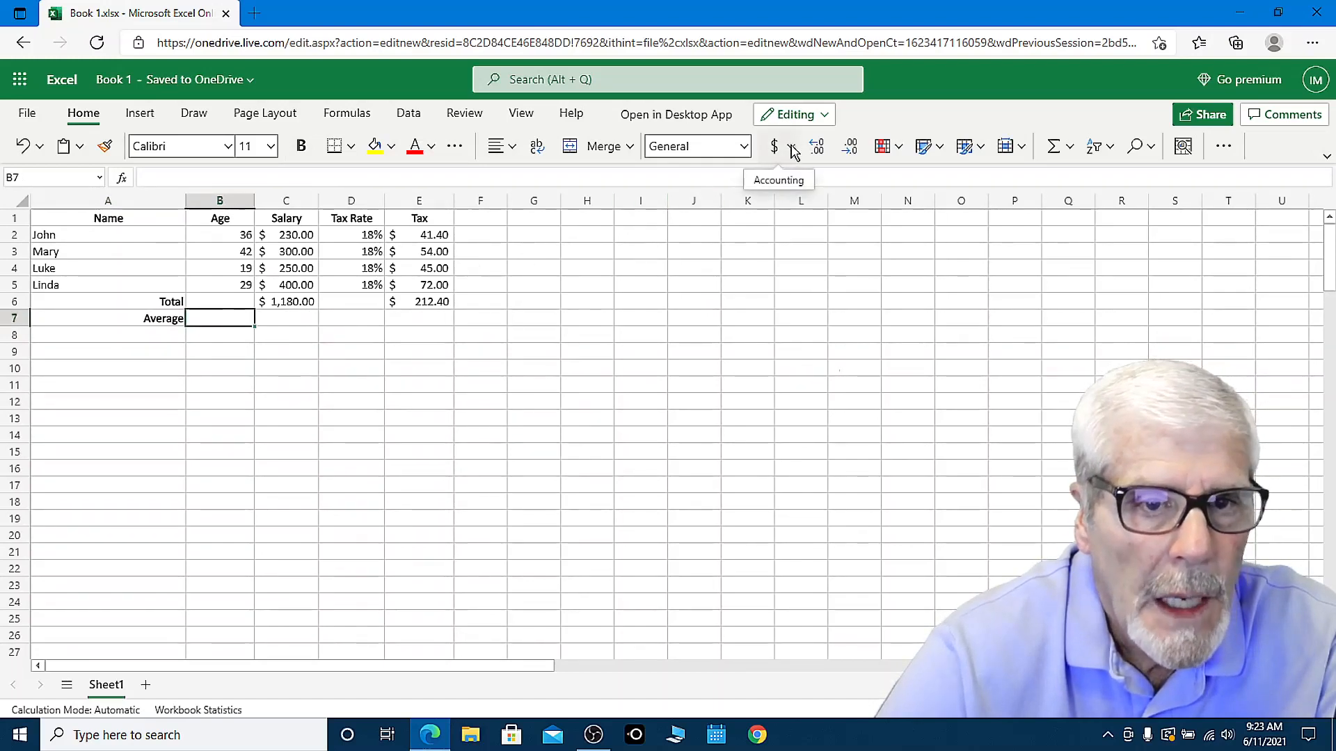
pyautogui.click(1070, 148)
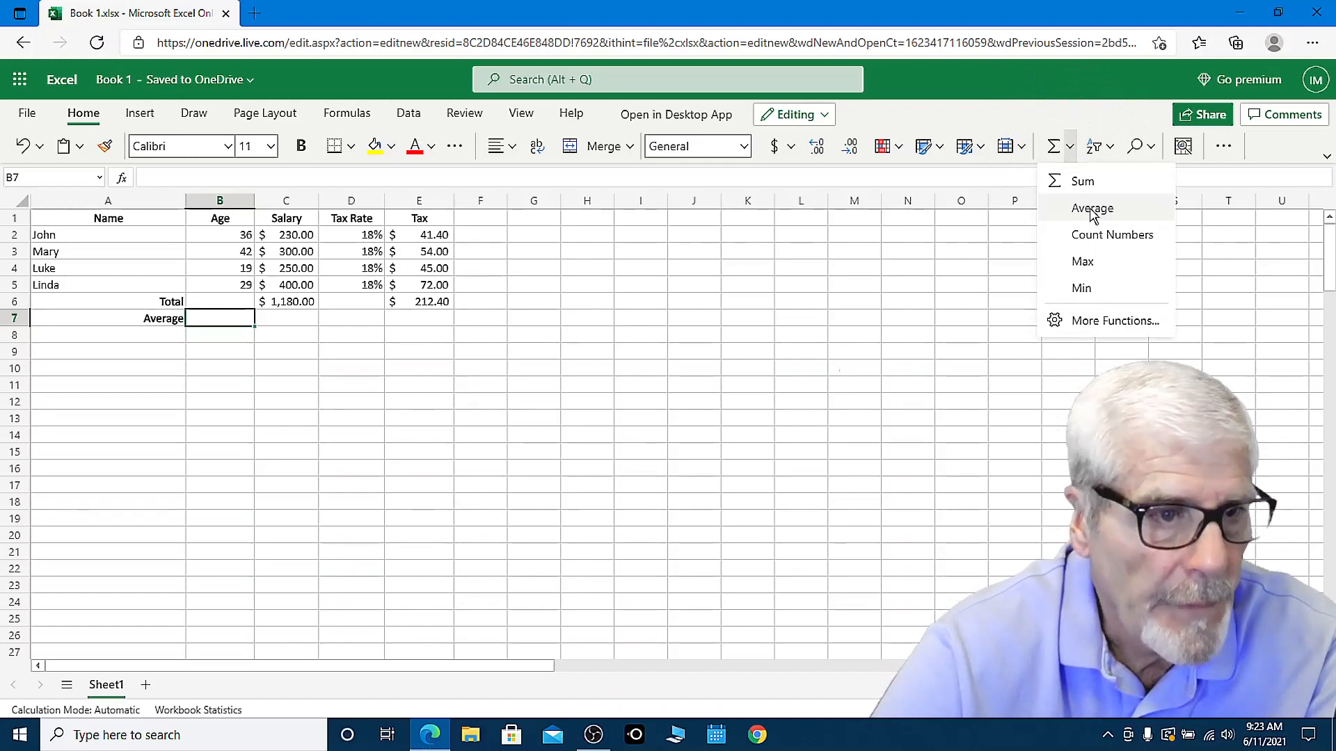
pyautogui.click(1093, 211)
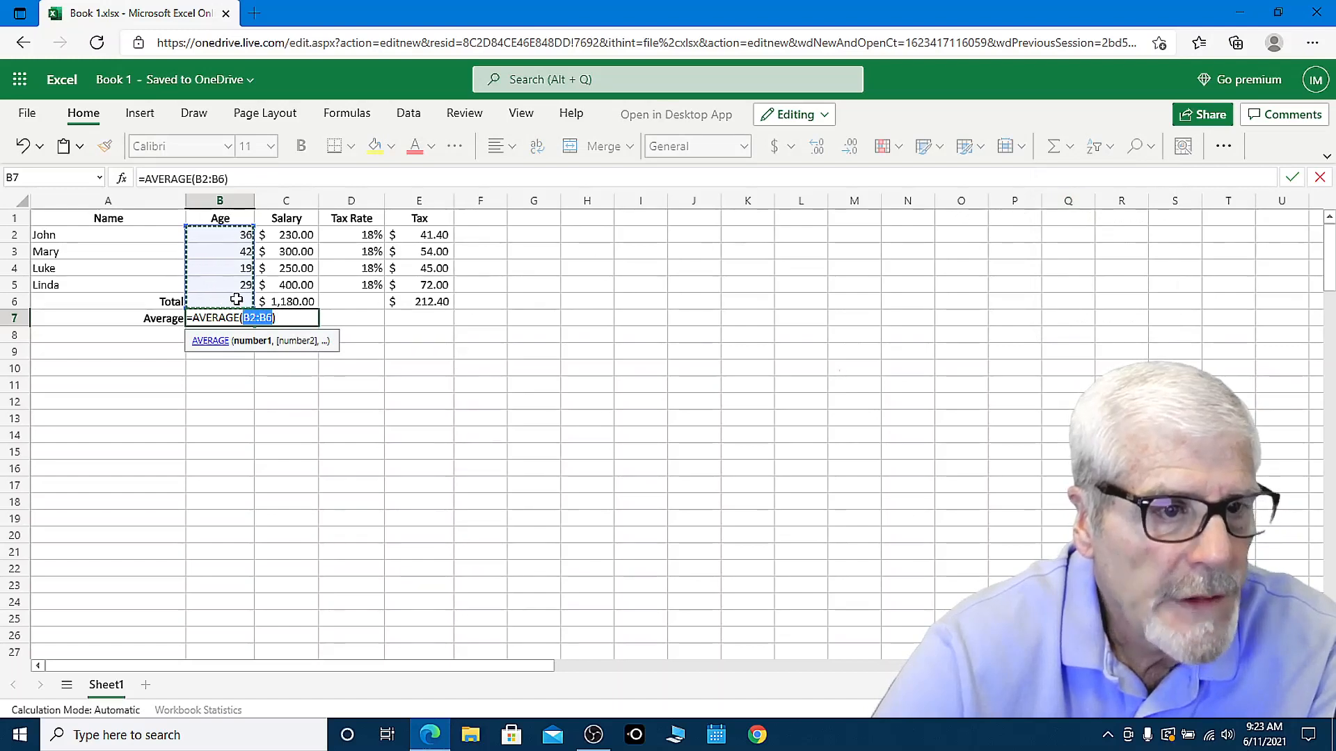
pyautogui.click(188, 307)
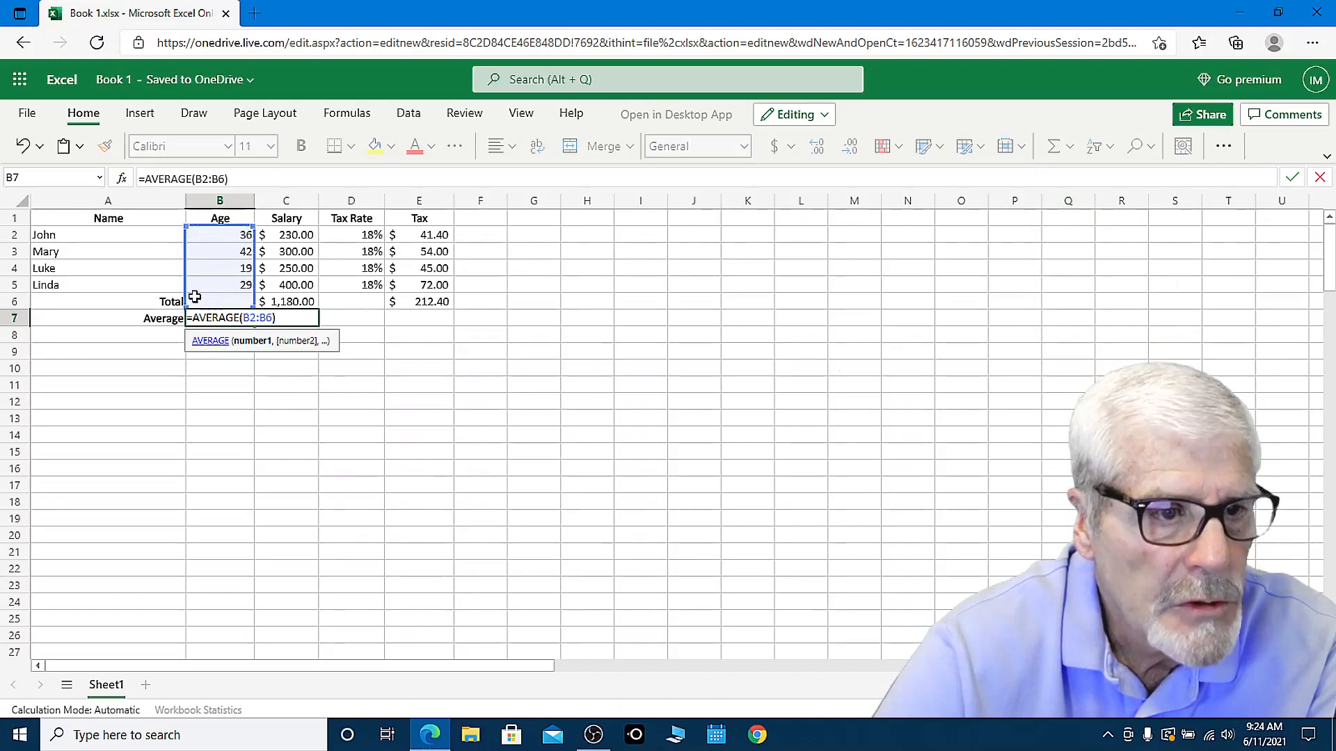
pyautogui.moveTo(196, 295); pyautogui.dragTo(195, 291)
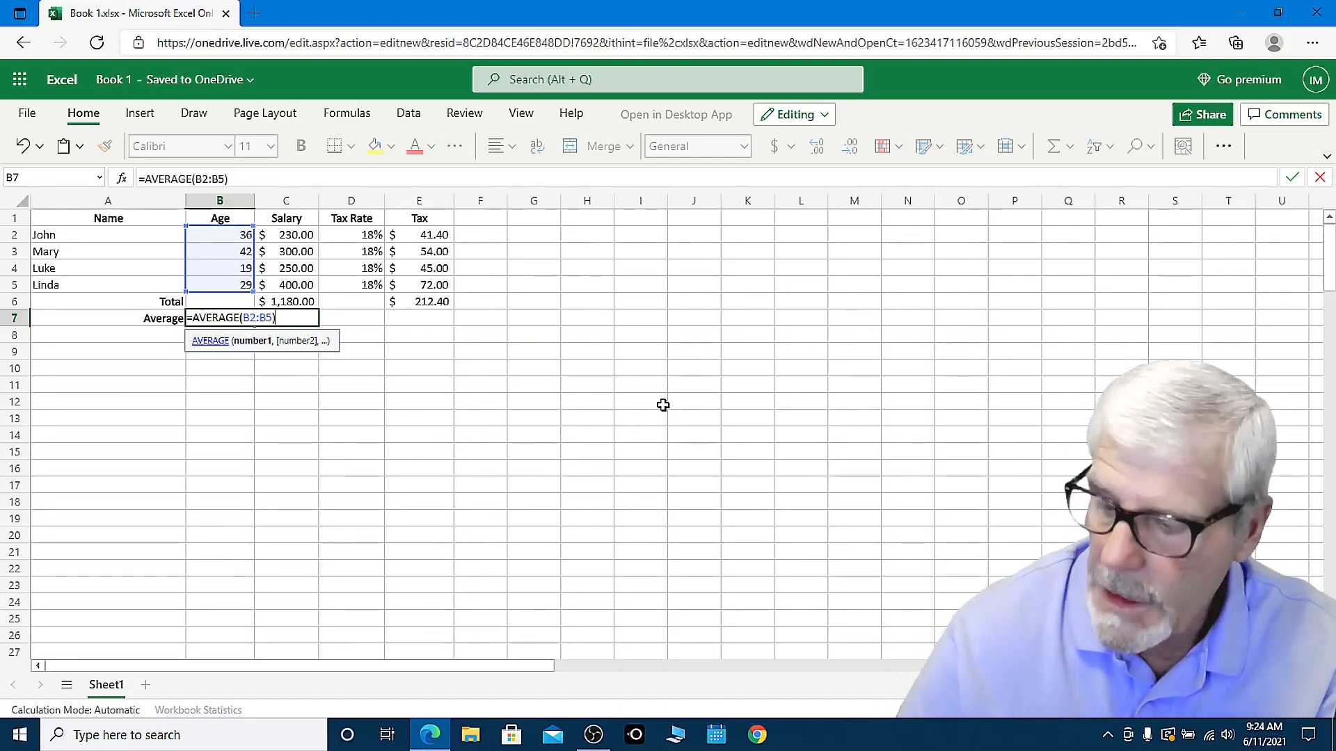
pyautogui.press('Return')
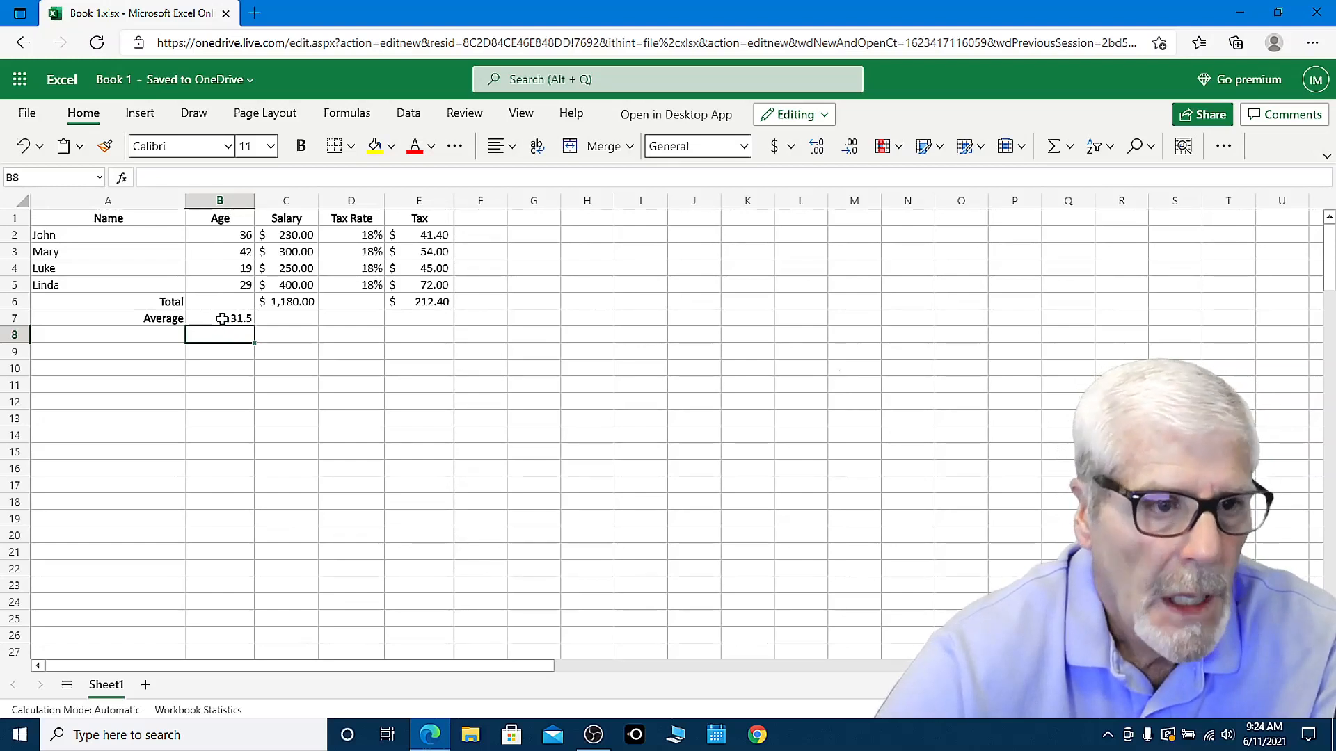
# Calculate the average salary in cell C7 with AVERAGE, reducing the suggested range to C2:C5 to leave out the salary total
pyautogui.click(295, 320)
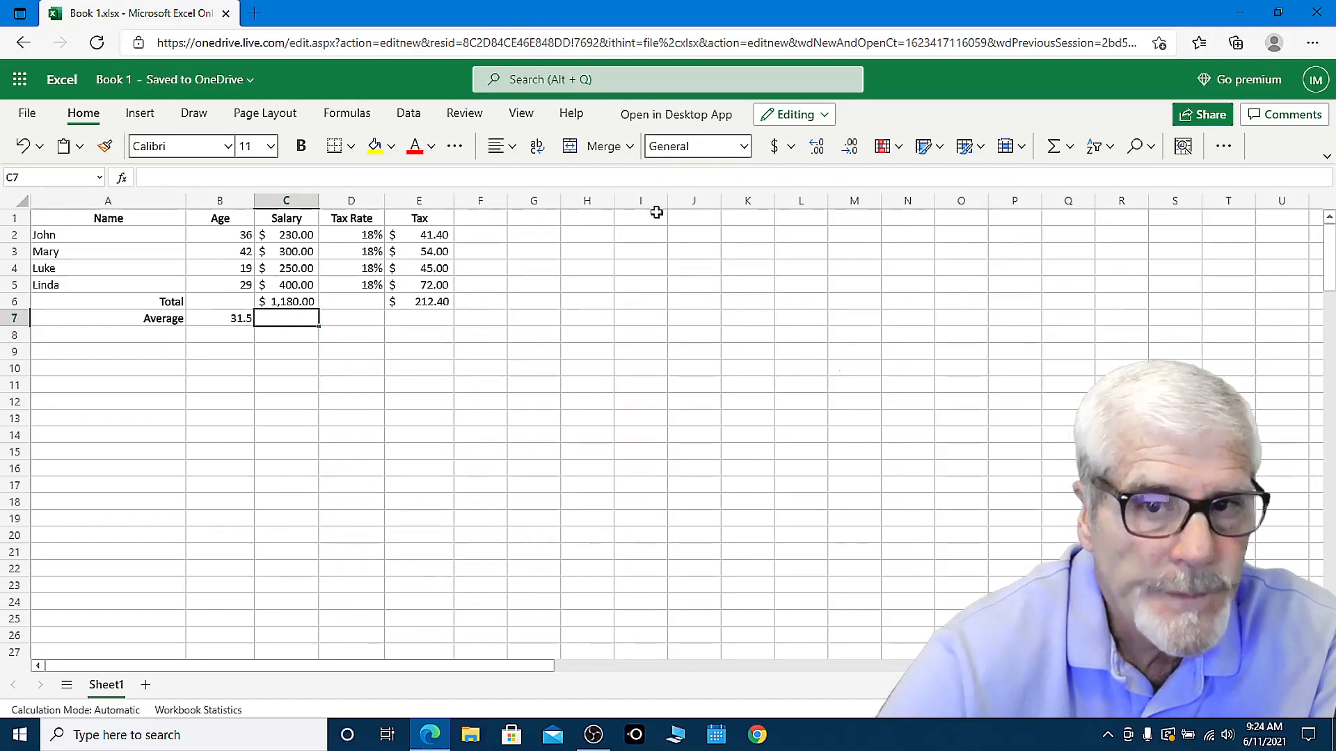
pyautogui.click(1070, 147)
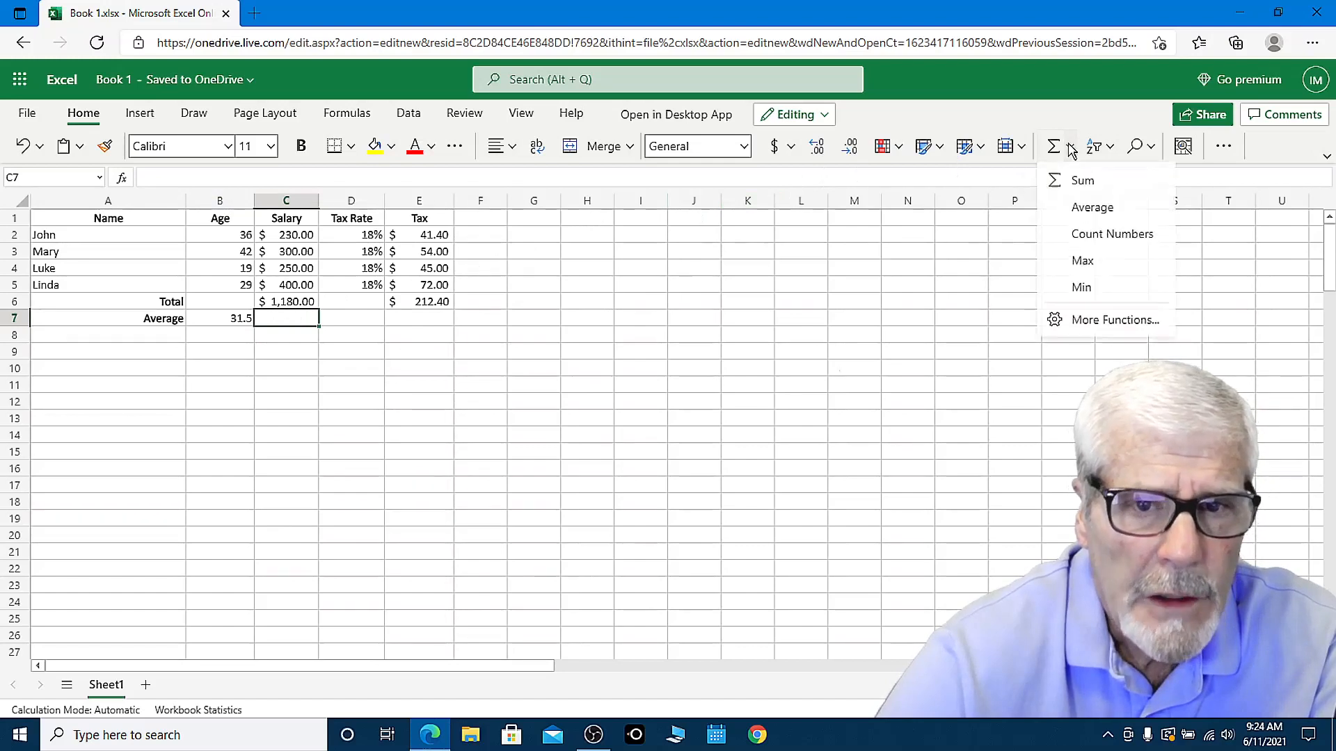
pyautogui.click(1086, 209)
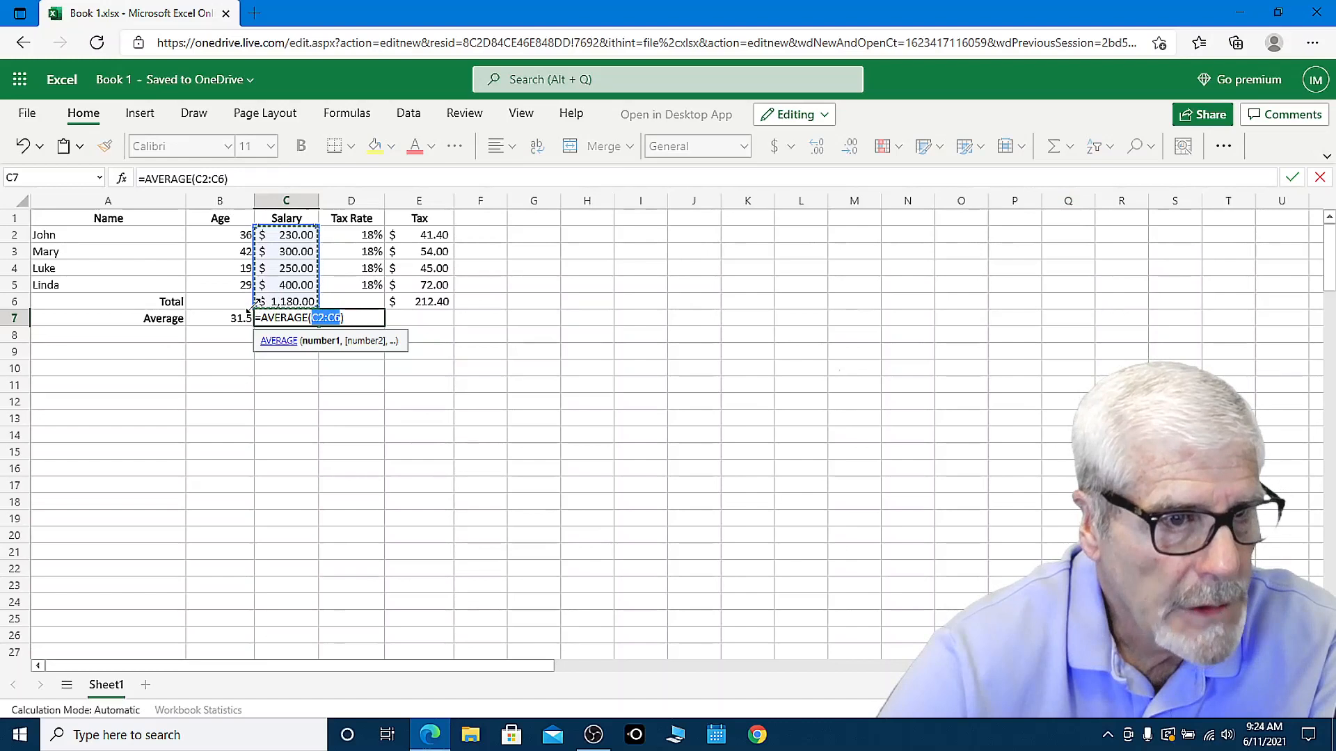
pyautogui.moveTo(252, 306); pyautogui.dragTo(261, 288)
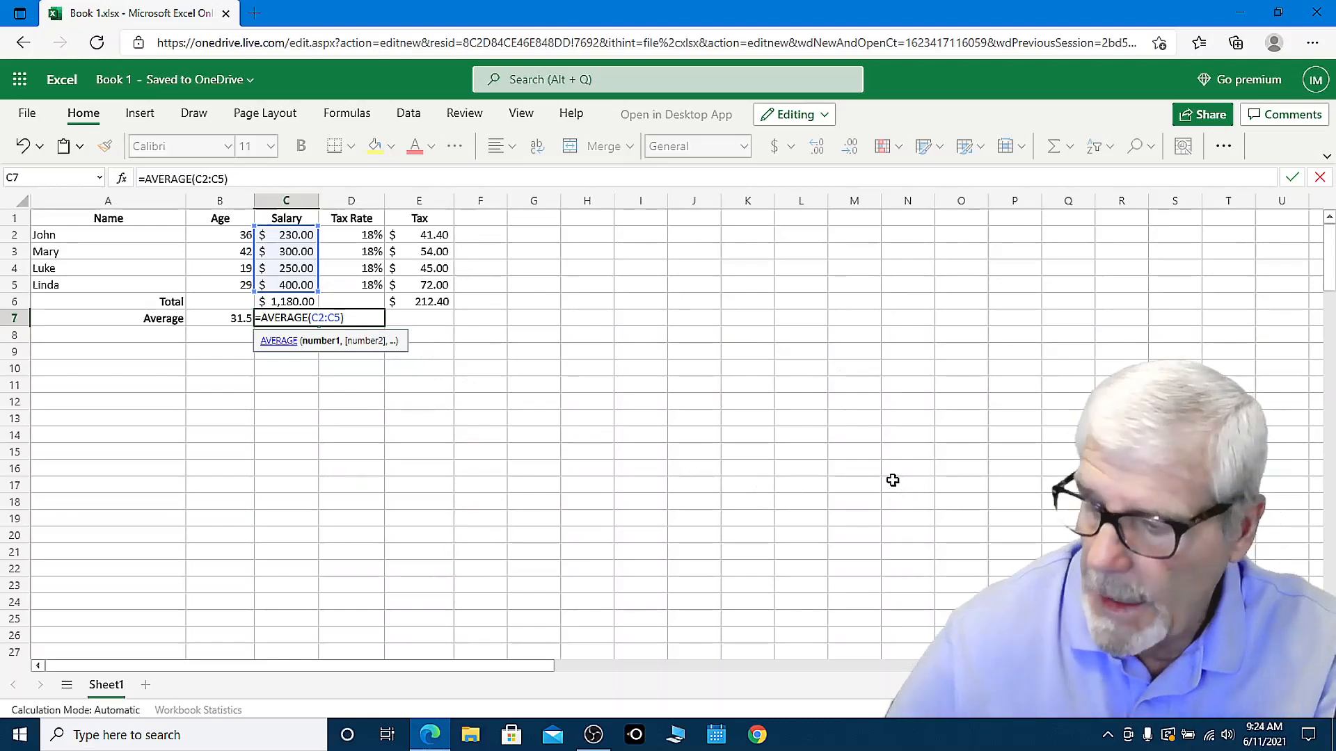
pyautogui.press('Return')
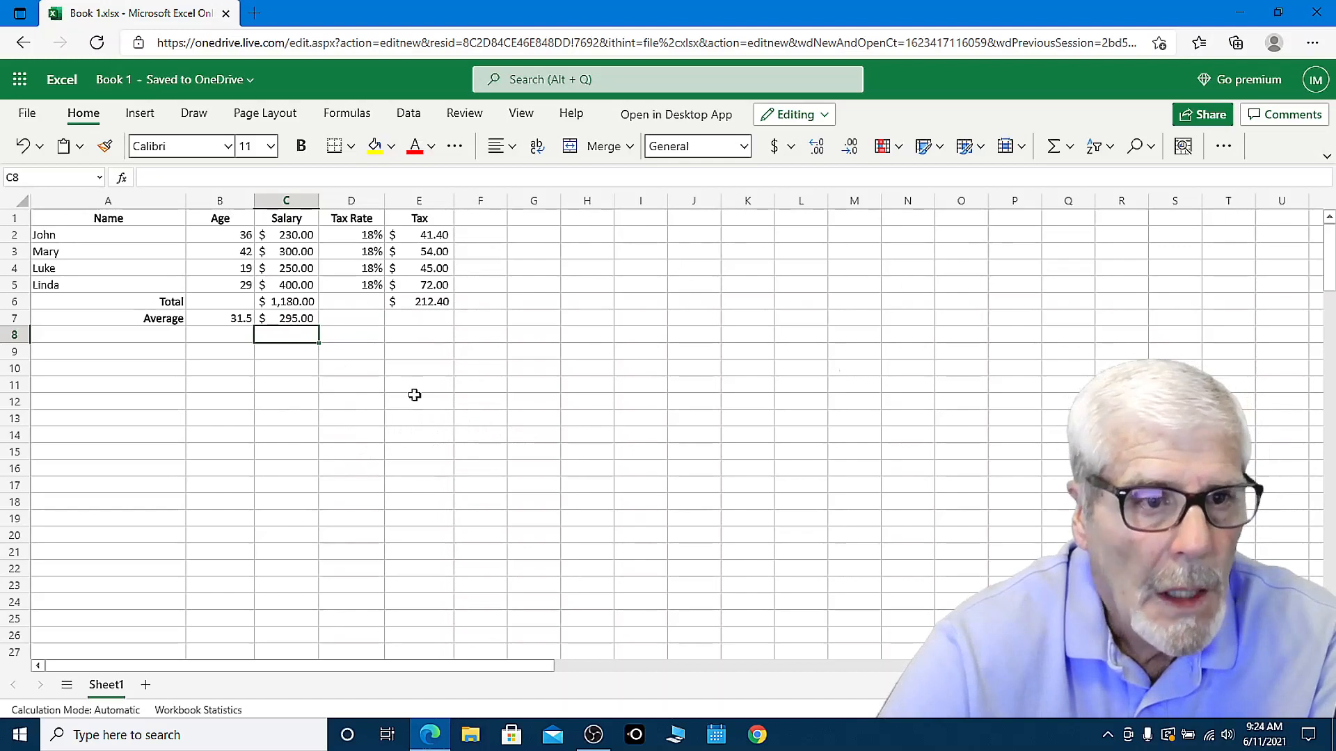
pyautogui.click(268, 398)
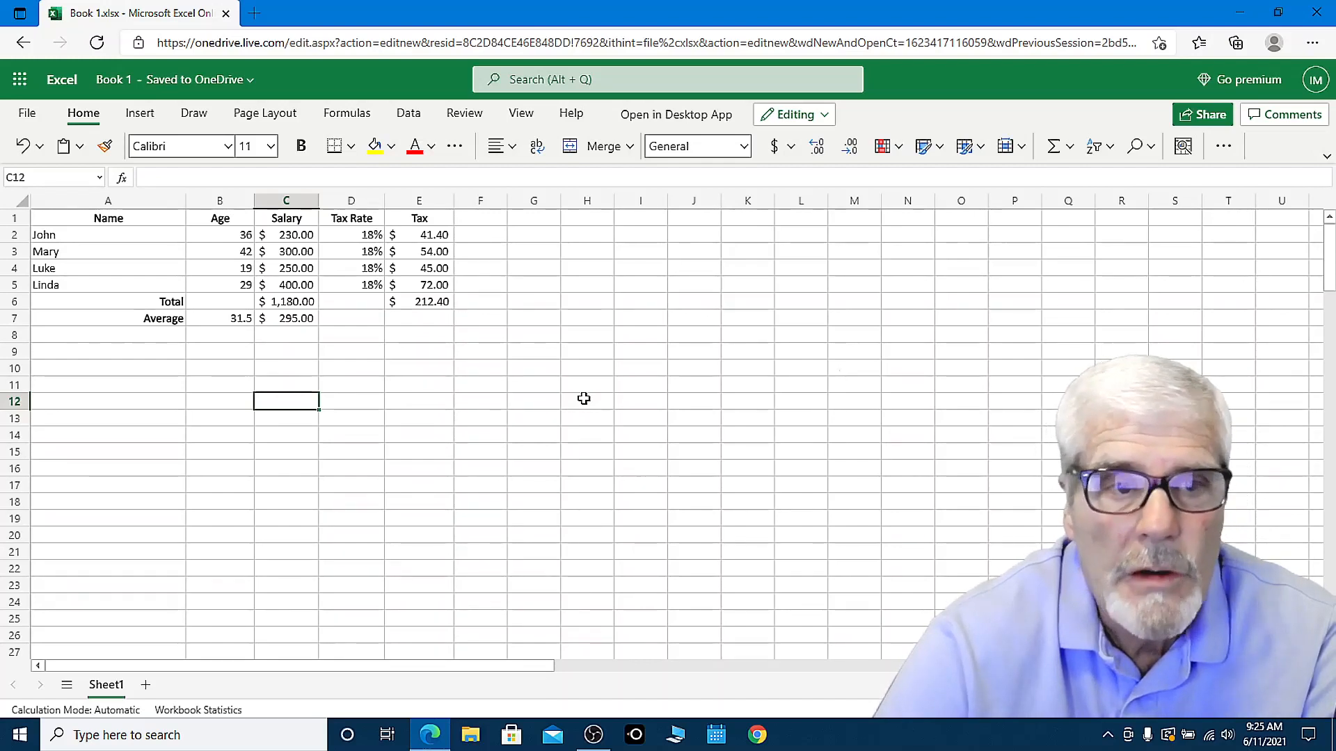
pyautogui.click(391, 399)
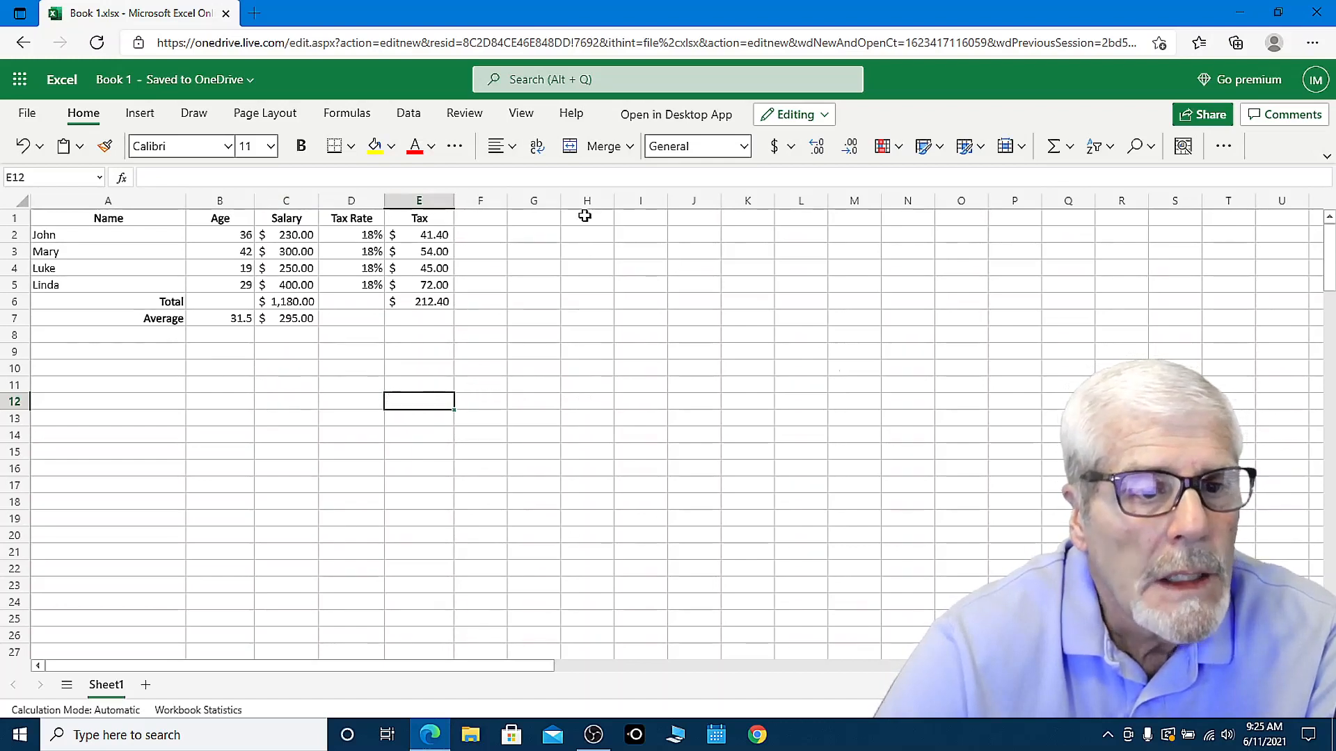
pyautogui.click(140, 116)
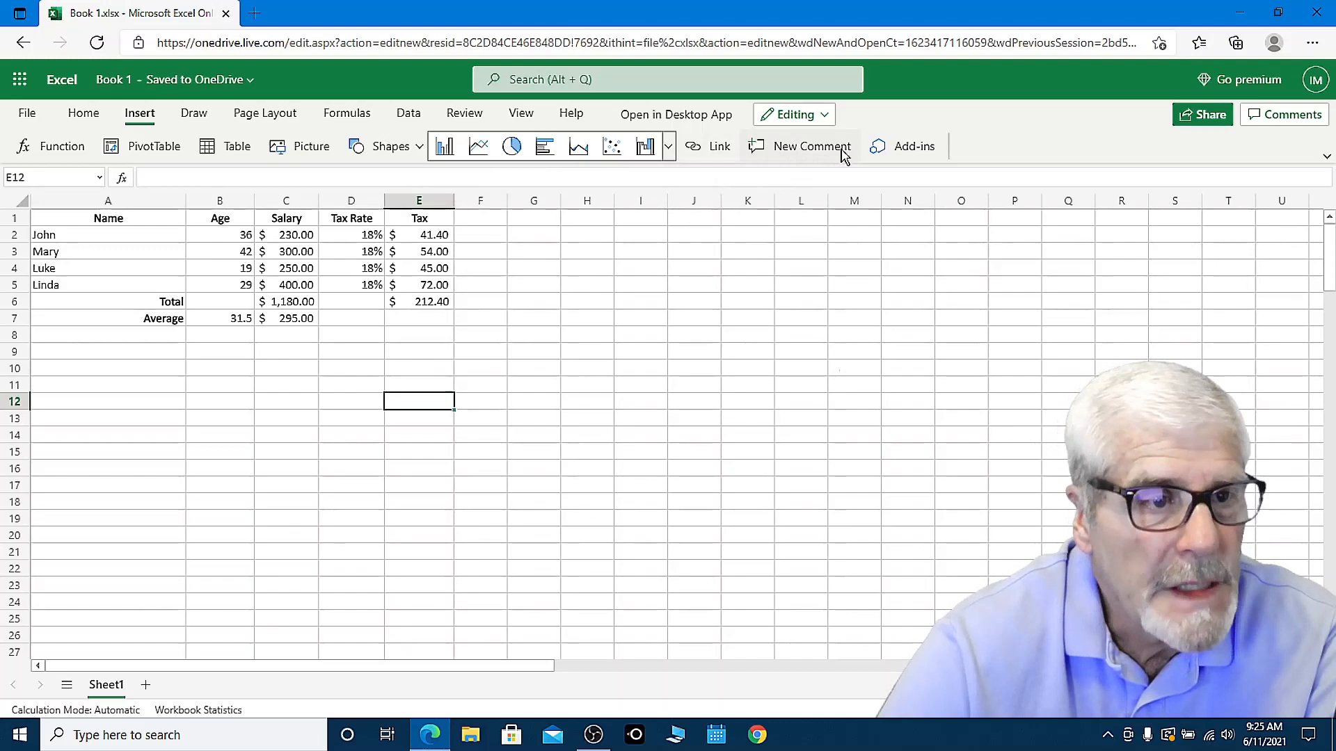
pyautogui.click(228, 433)
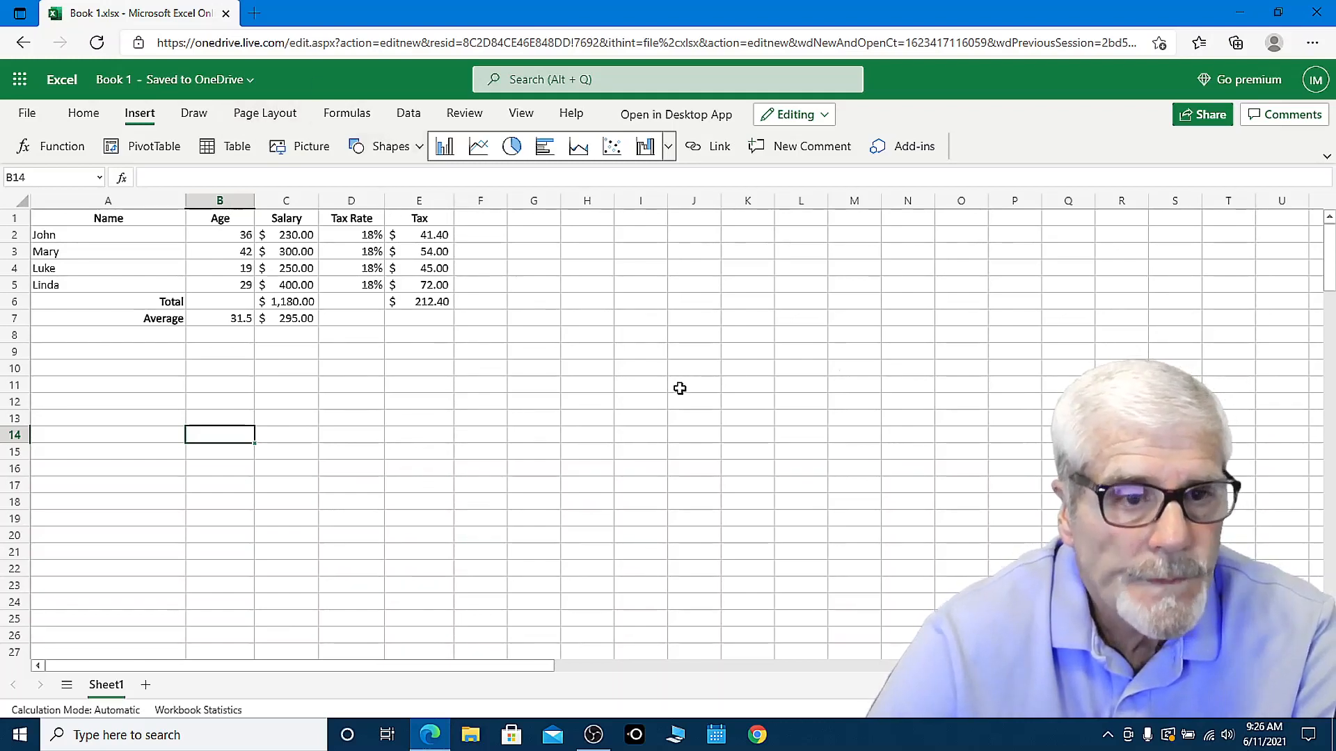
# Look over the workbook's Save As options, view the sheet's print-friendly preview and return to the workbook
pyautogui.click(26, 115)
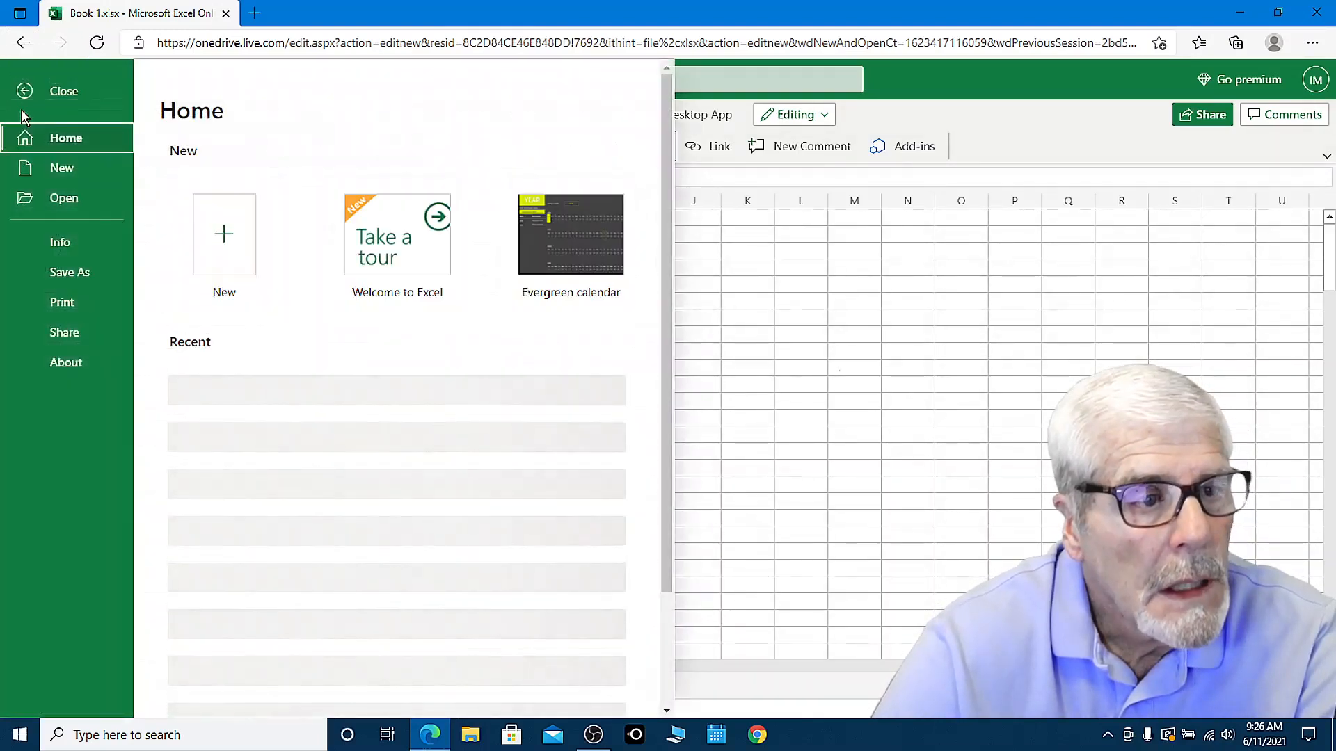
pyautogui.click(88, 273)
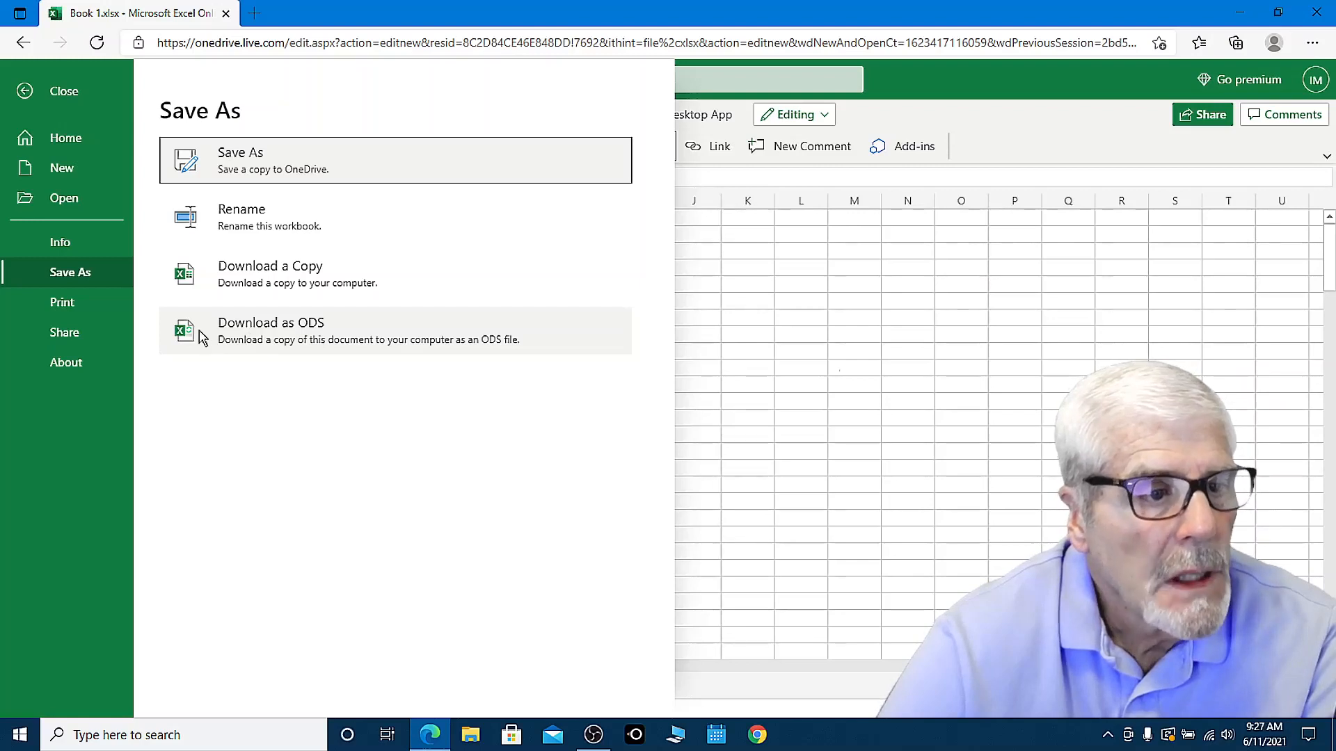
pyautogui.click(64, 310)
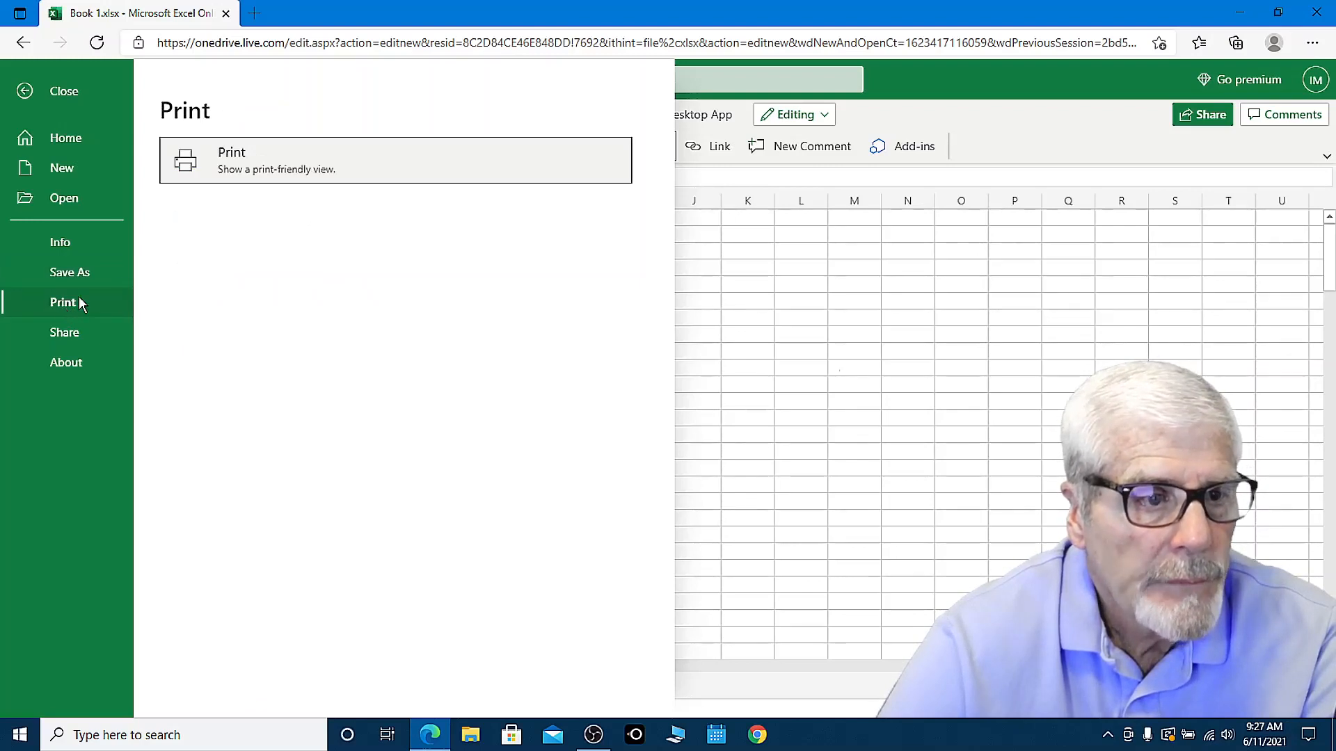
pyautogui.click(339, 173)
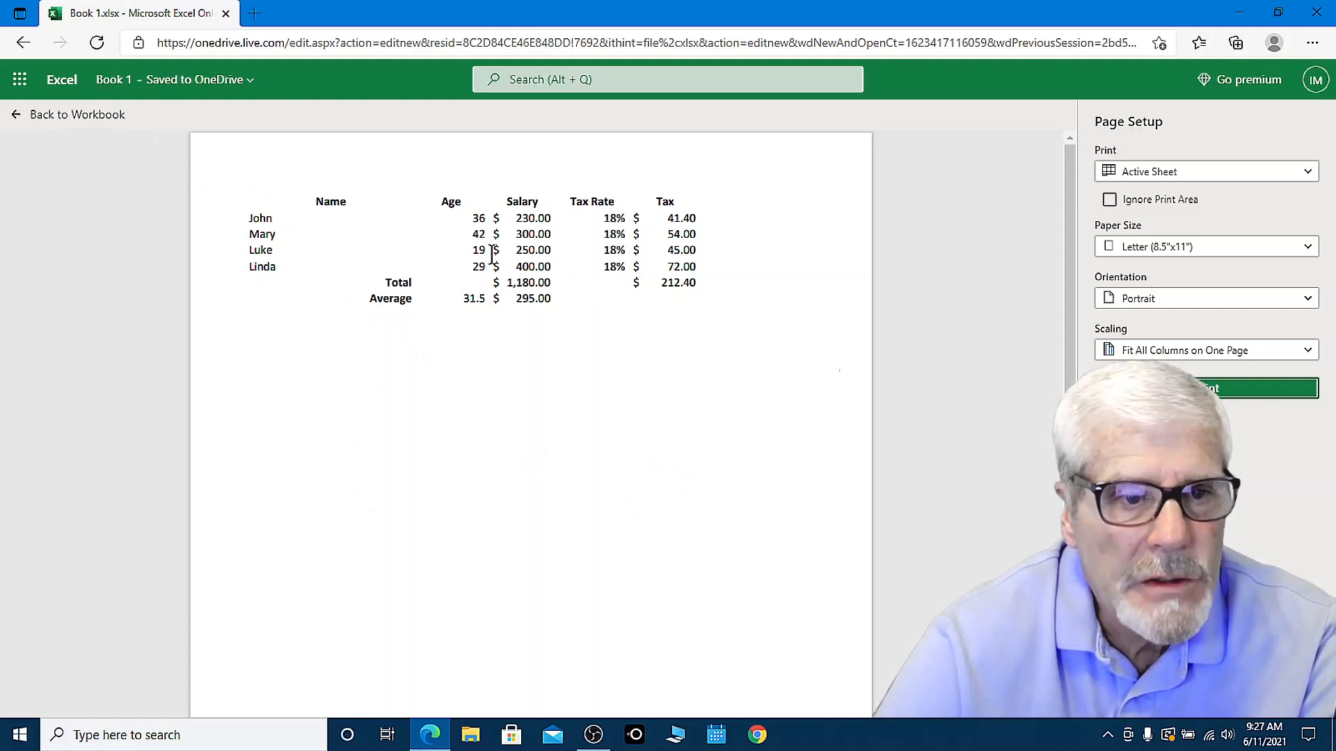
pyautogui.click(49, 116)
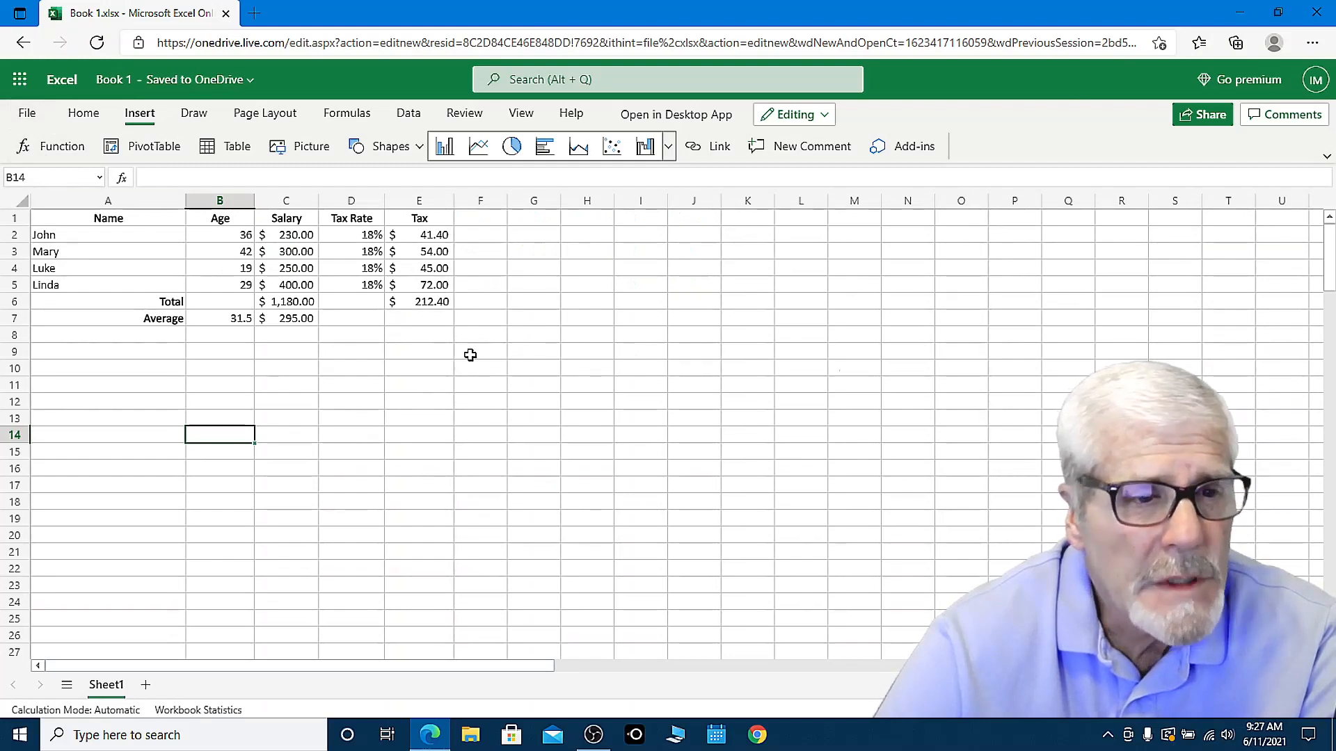
# Apply all borders to the whole salary and tax table, A1:E7, including the Total and Average rows
pyautogui.moveTo(97, 219); pyautogui.dragTo(434, 311)
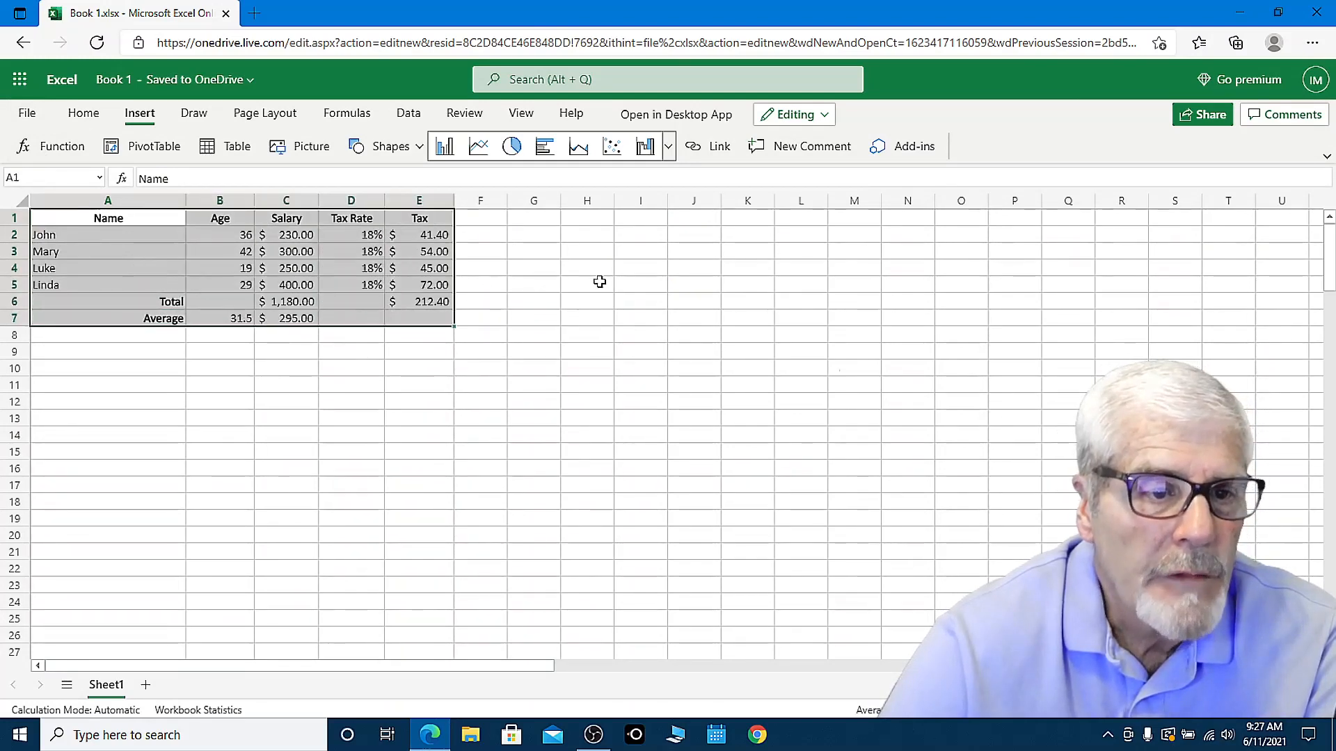
pyautogui.rightClick(354, 303)
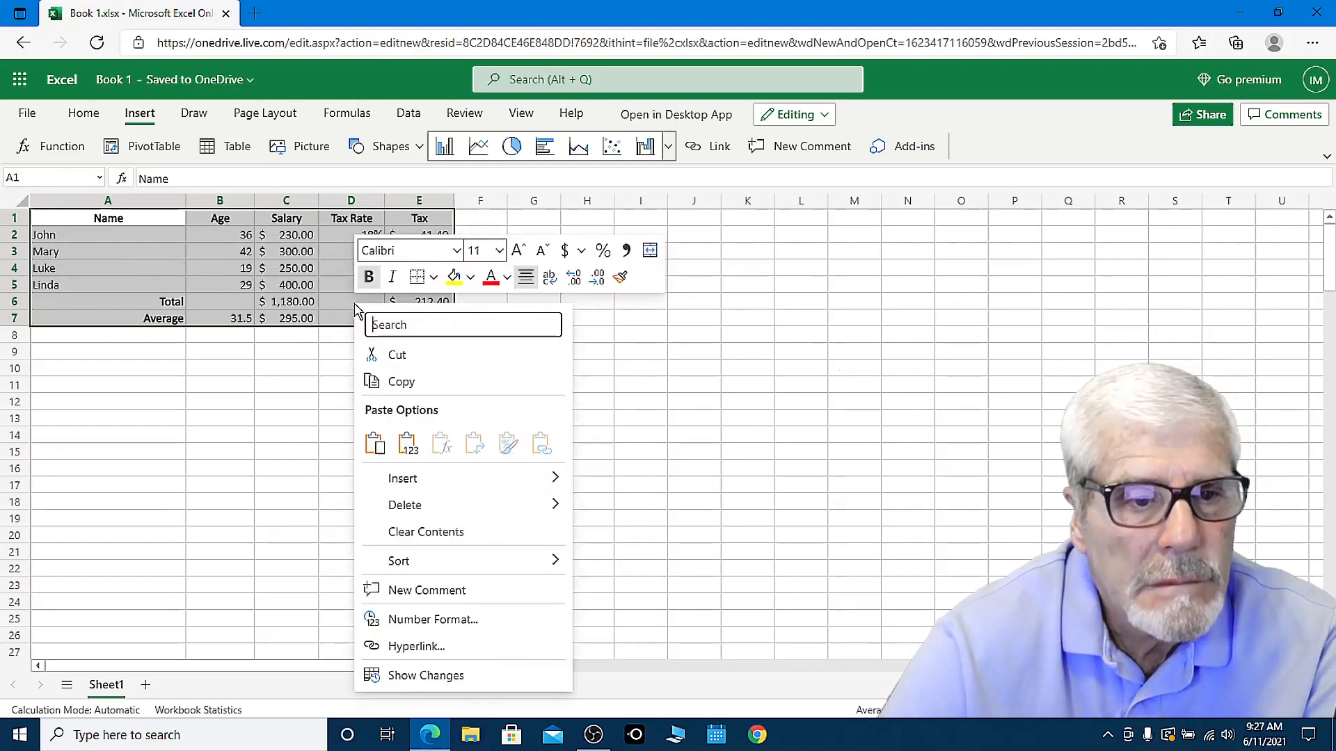
pyautogui.click(434, 279)
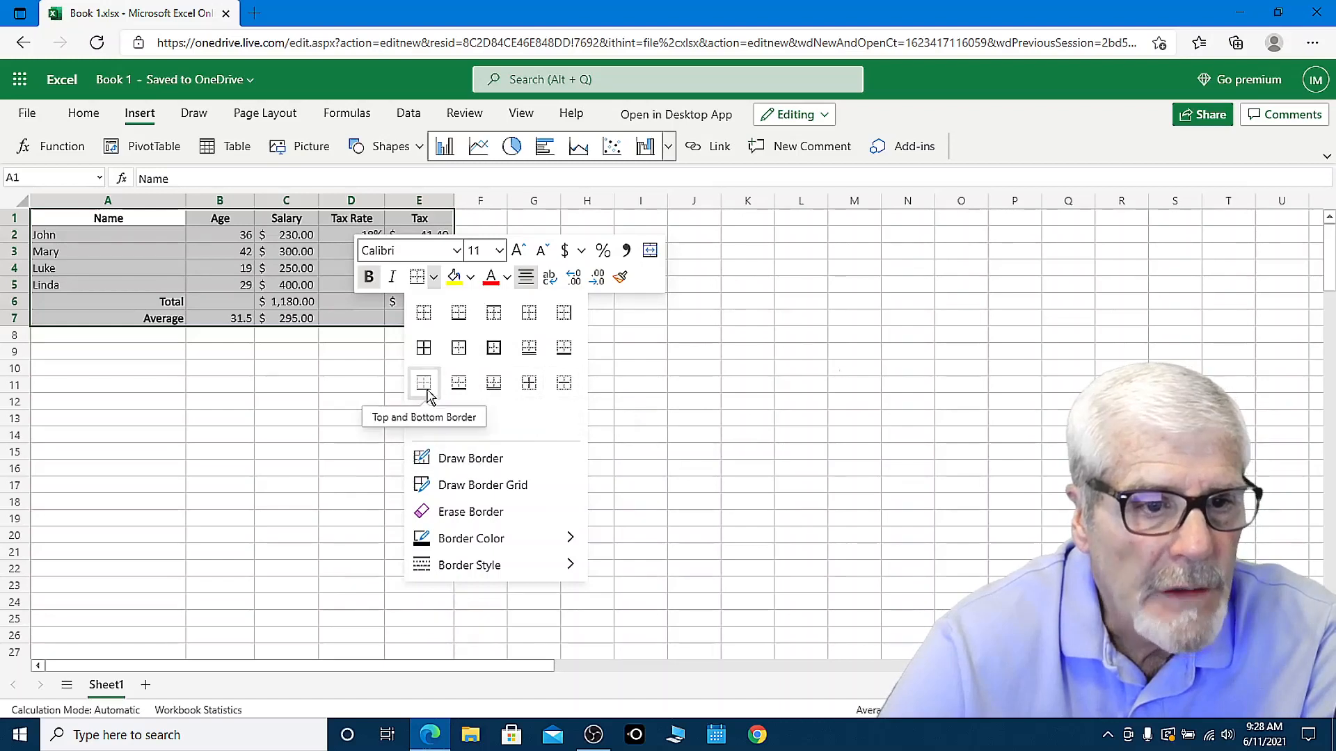
pyautogui.click(423, 350)
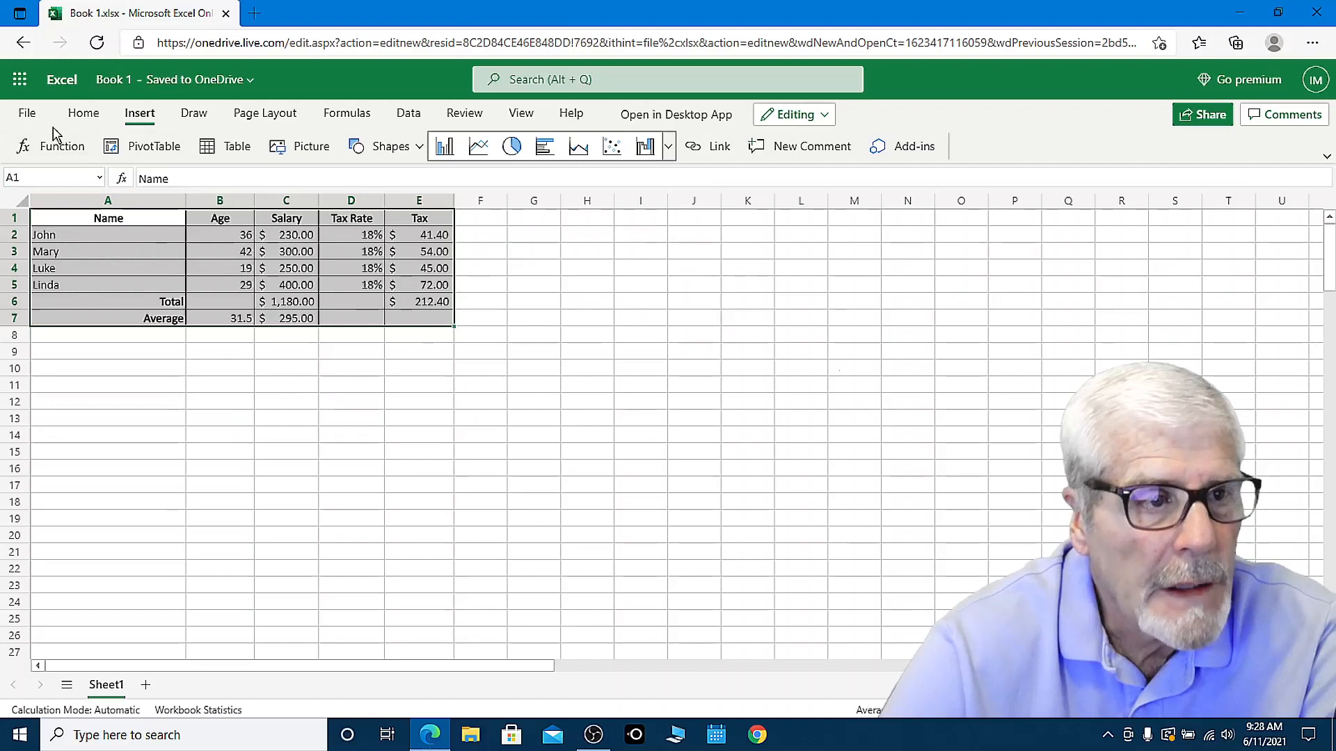
# View the print-friendly preview of the bordered table and return to the workbook
pyautogui.click(34, 117)
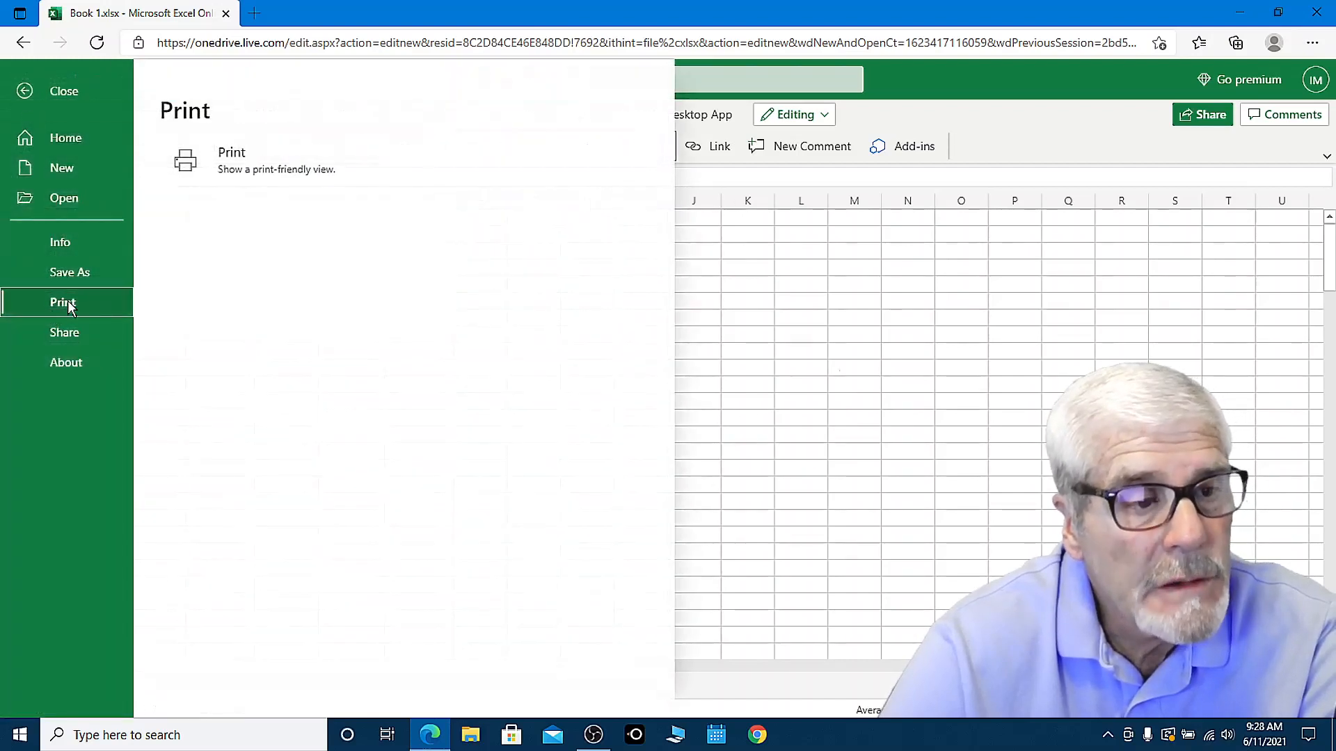
pyautogui.click(261, 176)
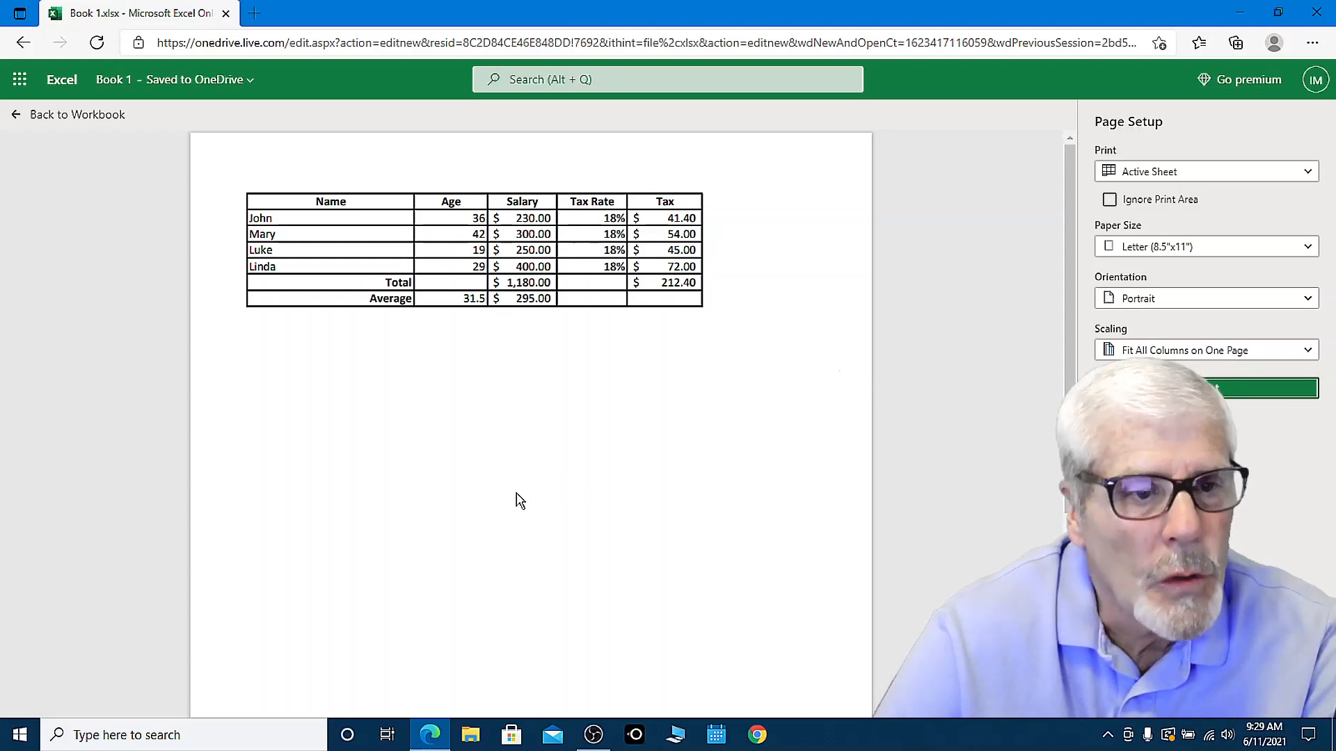
pyautogui.click(59, 122)
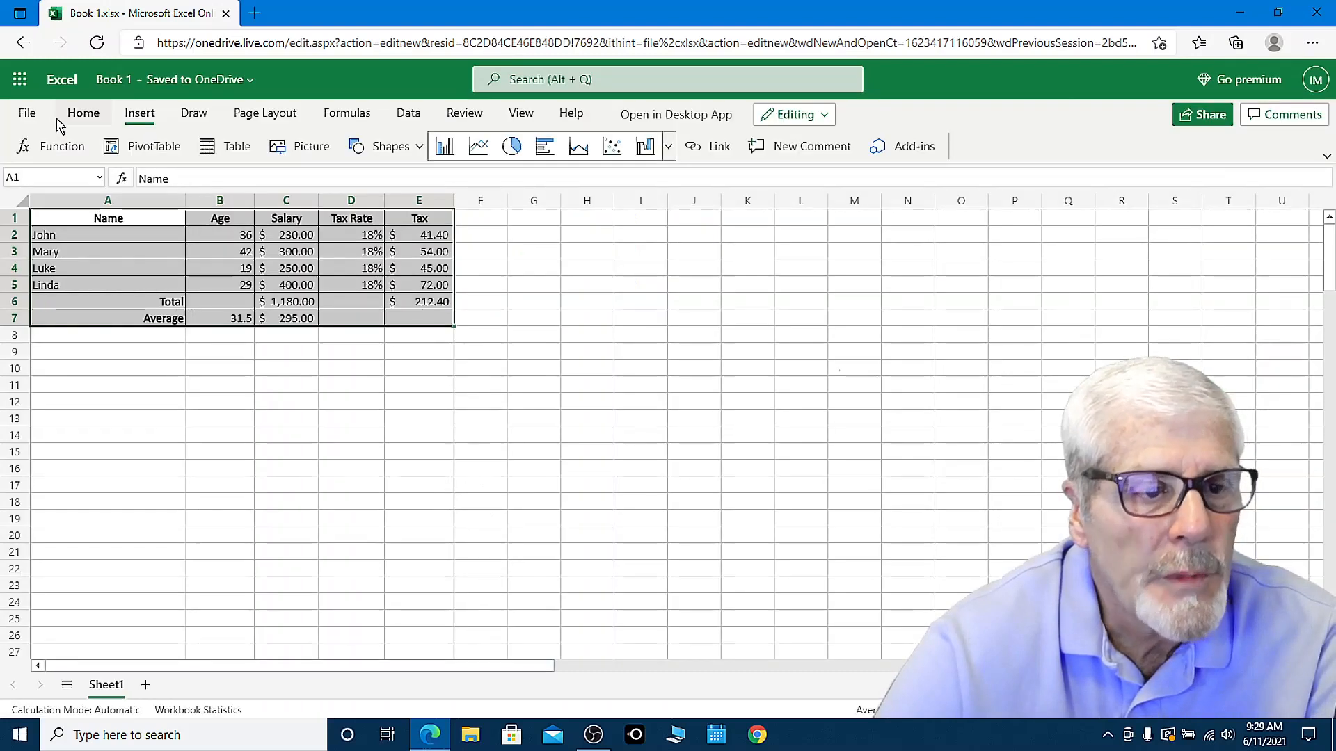
pyautogui.click(488, 509)
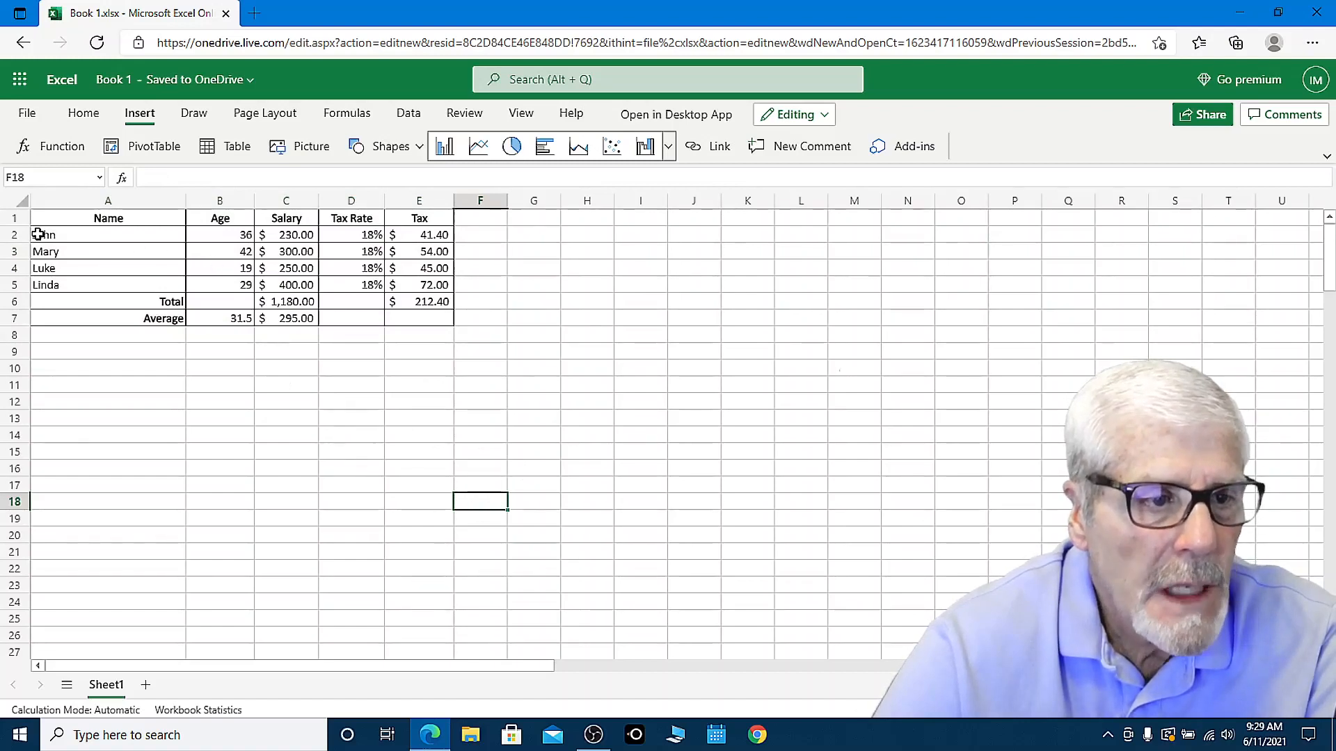
# Insert a line chart of the ages by name from A1:B5, enlarging it slightly and placing it below and beside the table
pyautogui.moveTo(43, 219); pyautogui.dragTo(83, 262)
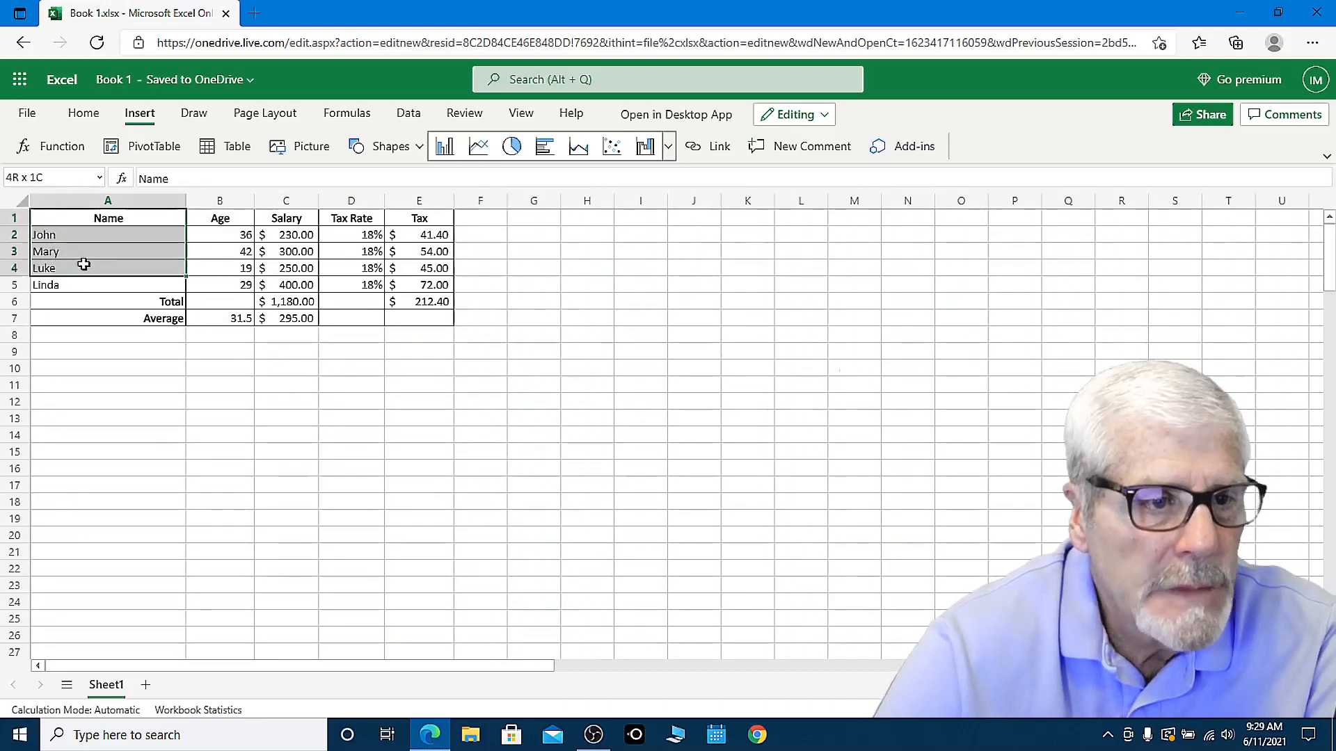
pyautogui.moveTo(178, 274); pyautogui.dragTo(230, 285)
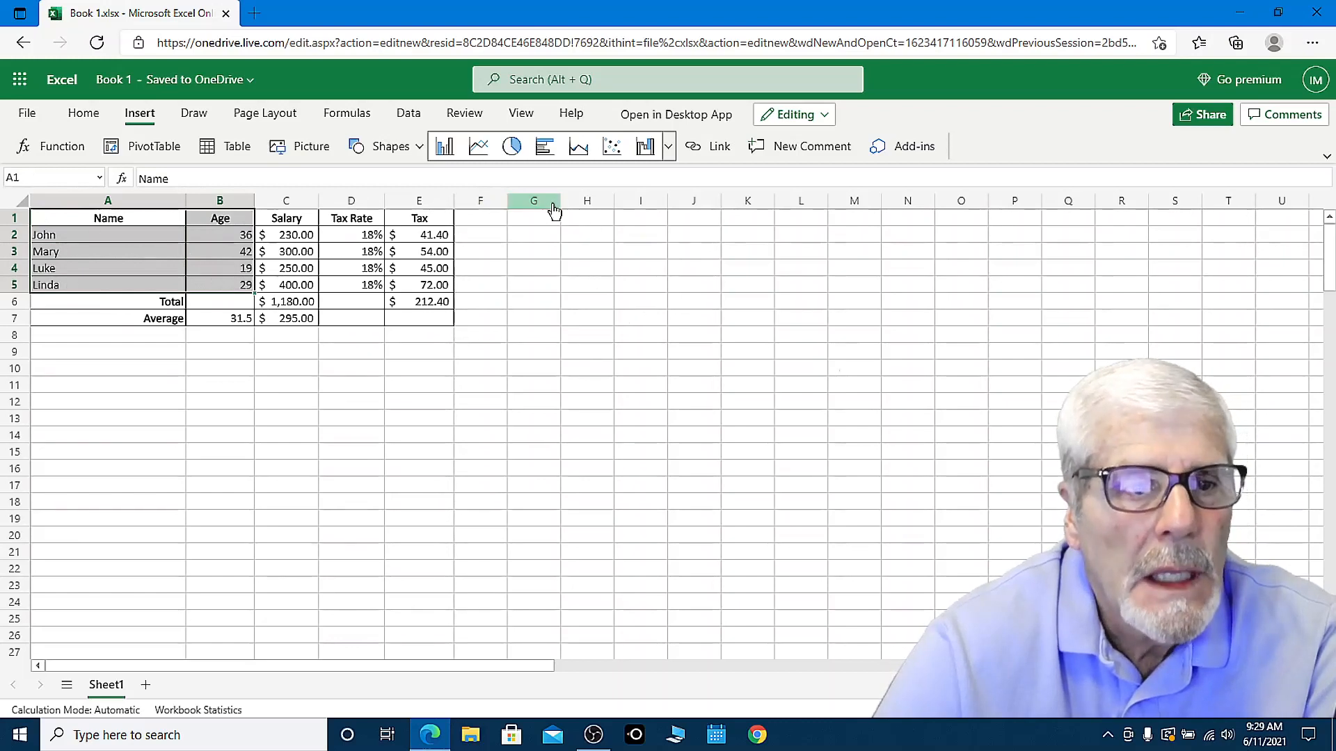
pyautogui.click(481, 154)
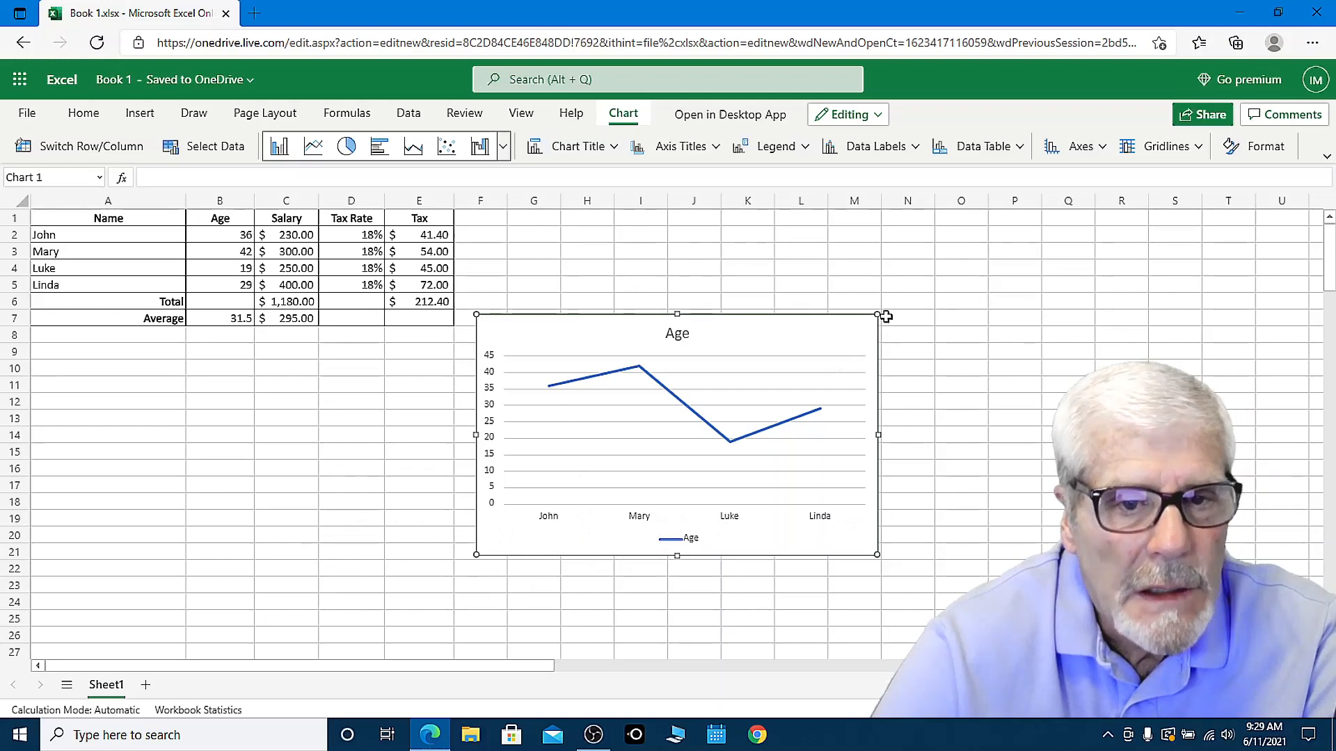
pyautogui.moveTo(878, 315); pyautogui.dragTo(929, 297)
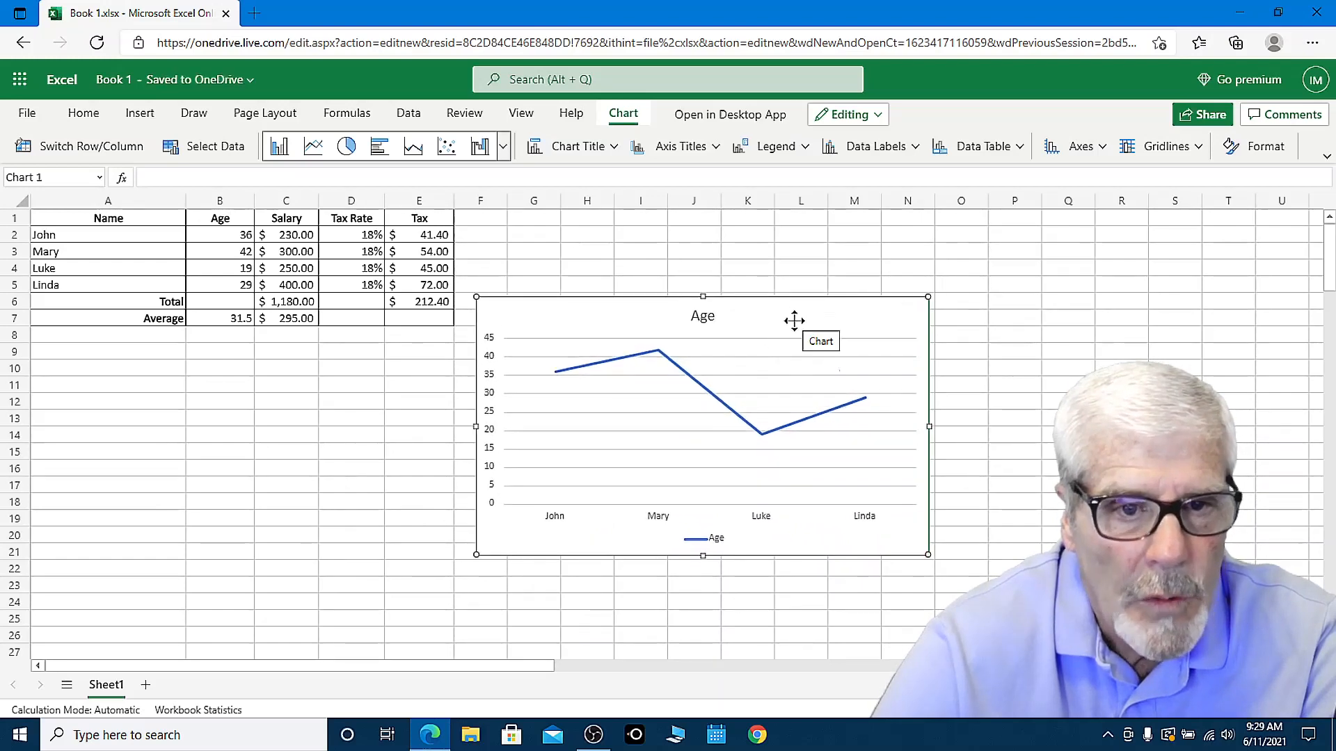
pyautogui.moveTo(793, 321); pyautogui.dragTo(776, 348)
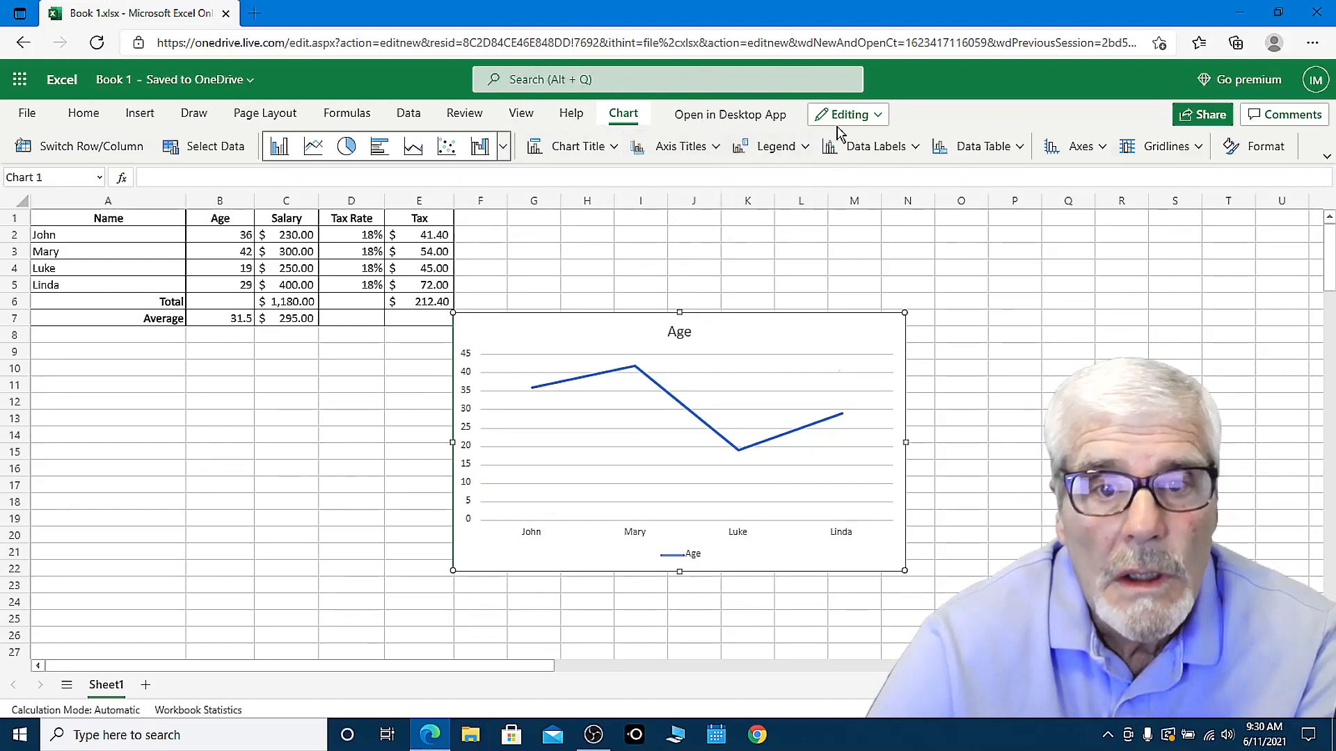
# Change the Age line chart to a horizontal bar chart and move it below the table
pyautogui.click(380, 147)
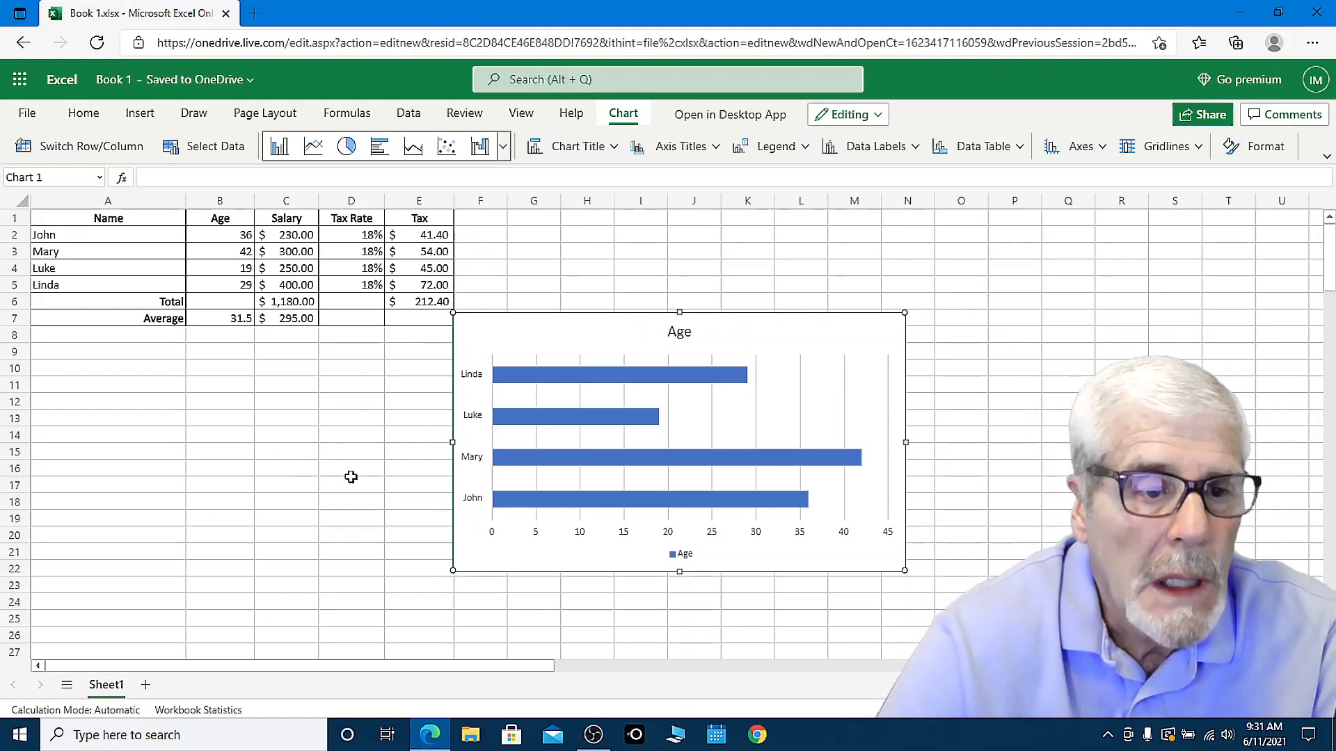
pyautogui.moveTo(626, 337); pyautogui.dragTo(316, 411)
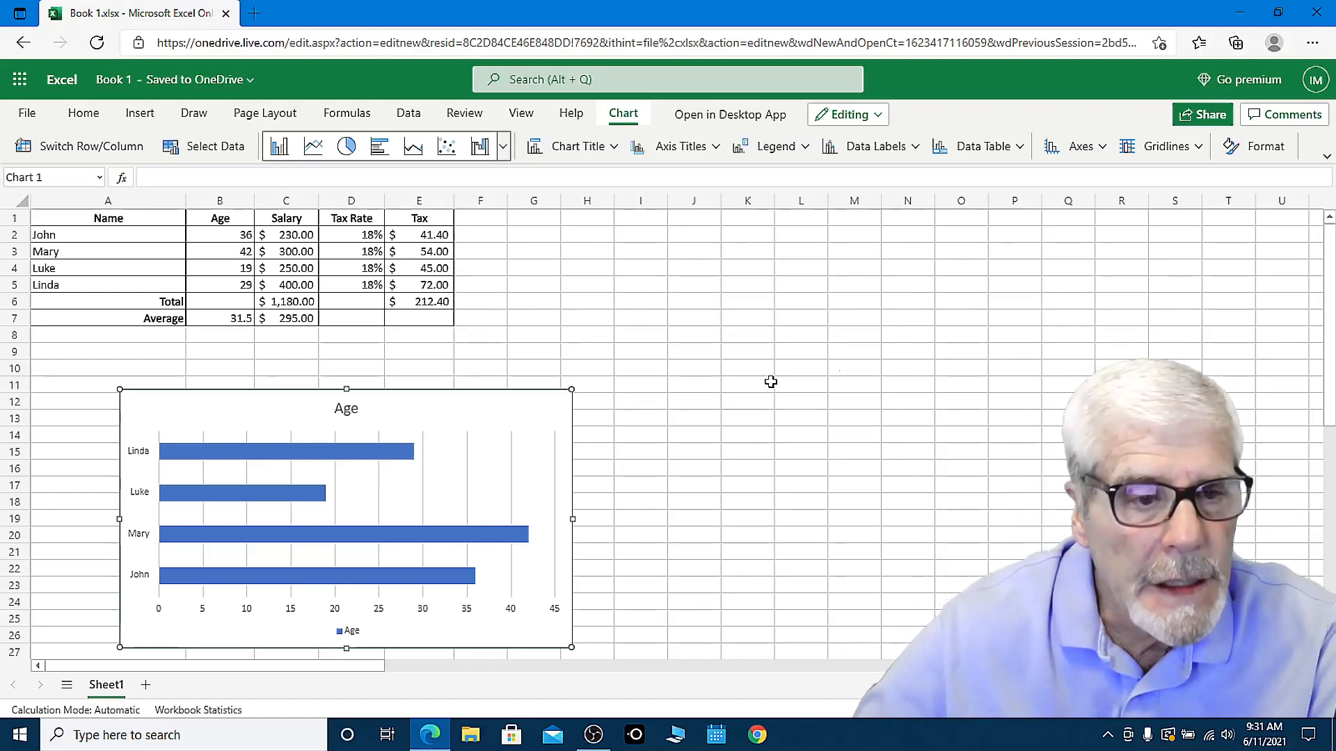
# Delete the Age bar chart from the sheet
pyautogui.press('Delete')
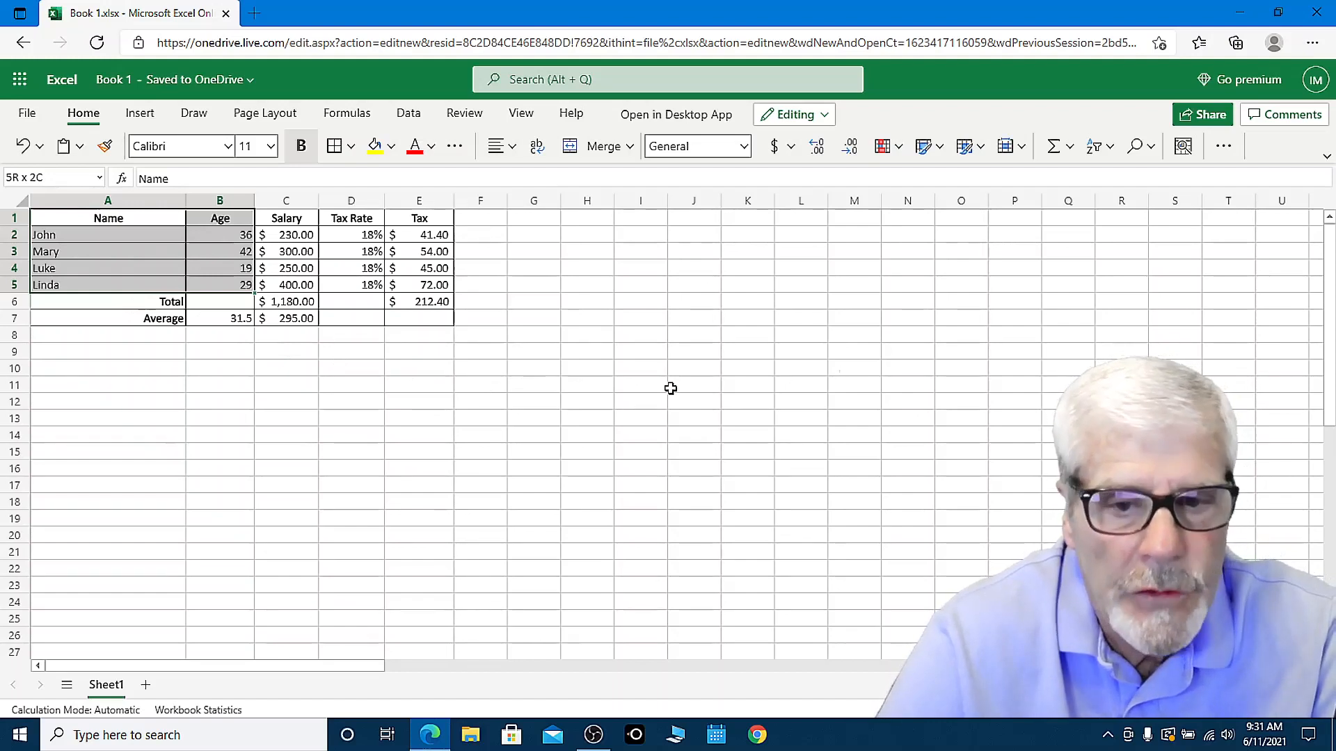
pyautogui.click(494, 439)
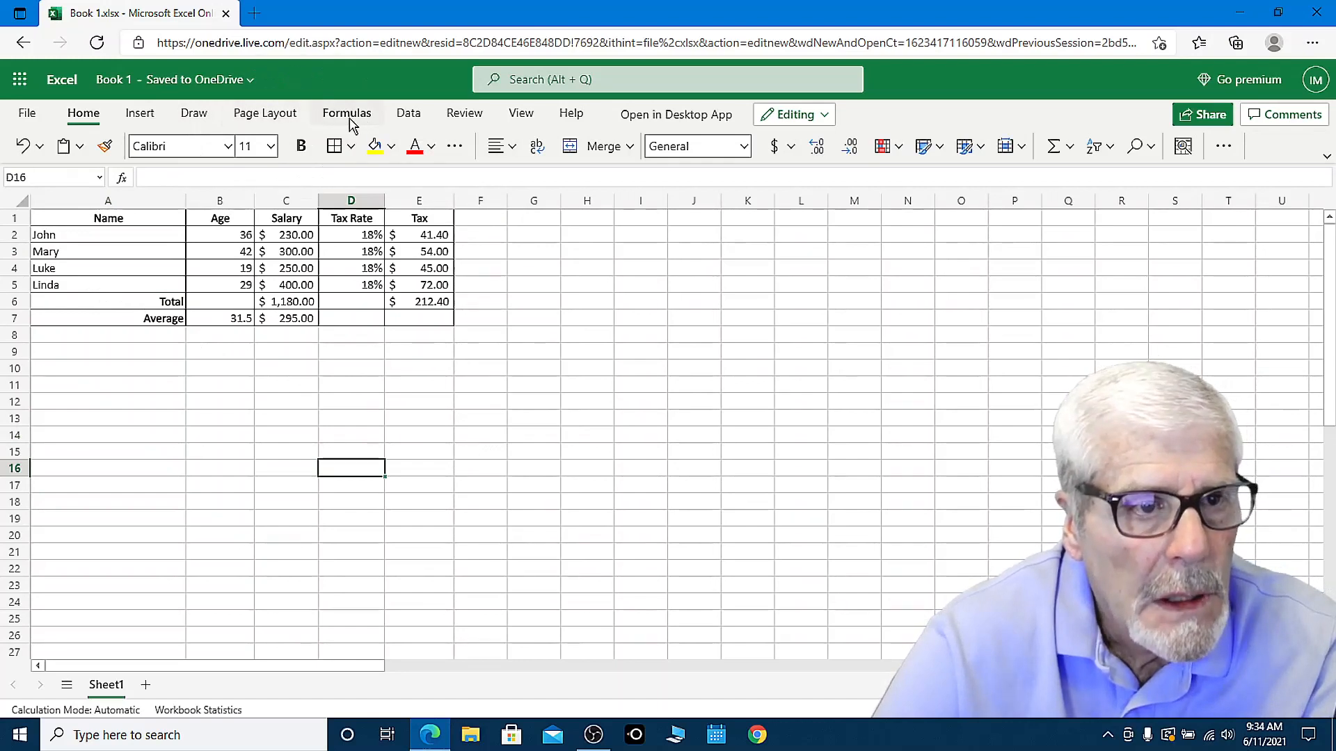
pyautogui.click(268, 117)
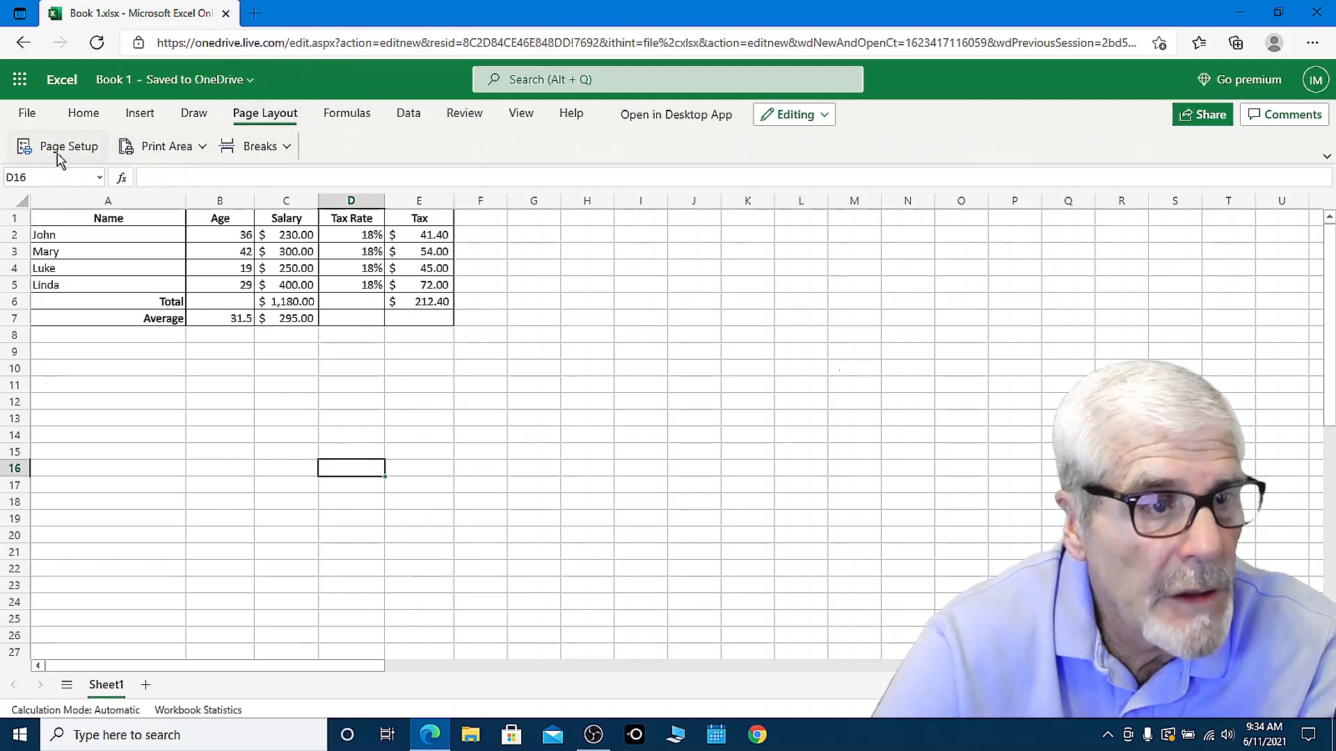
pyautogui.click(350, 117)
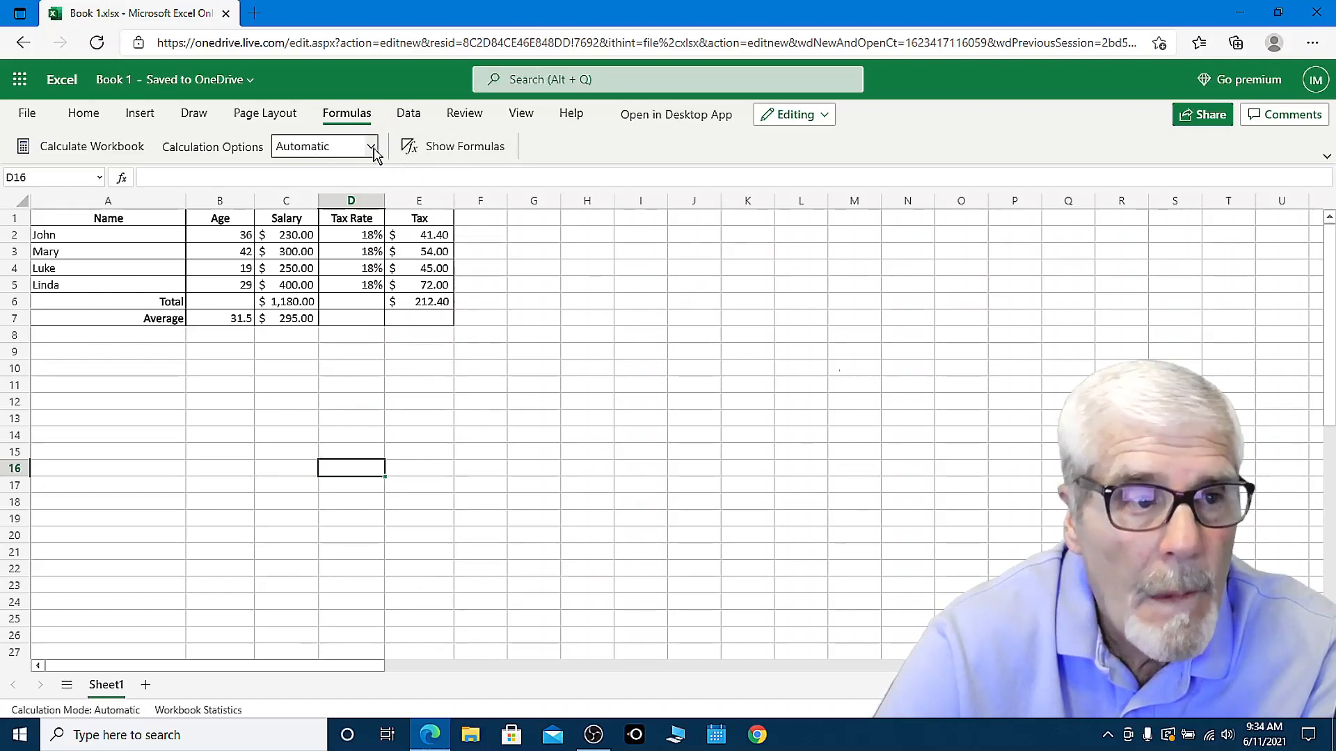
pyautogui.click(418, 117)
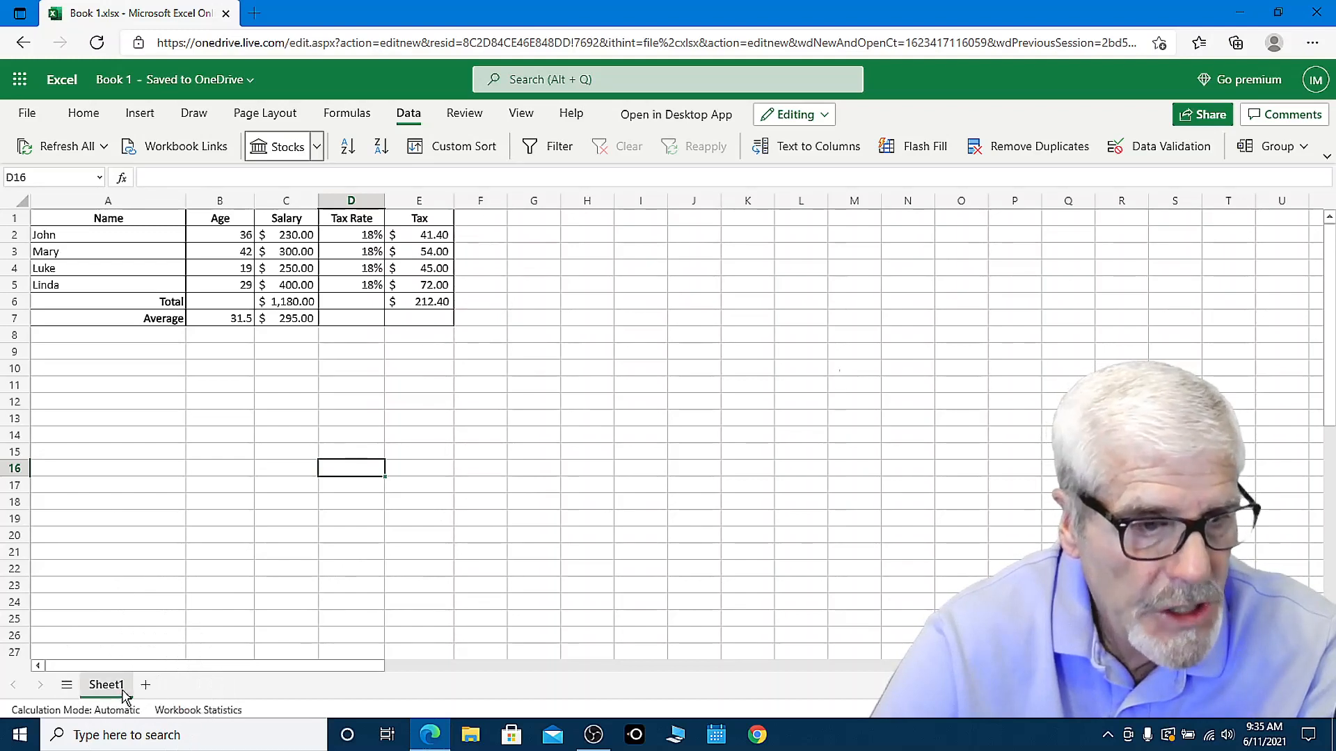
# Add a new worksheet after Sheet1 and enter "Section Employ" as its new name
pyautogui.click(146, 689)
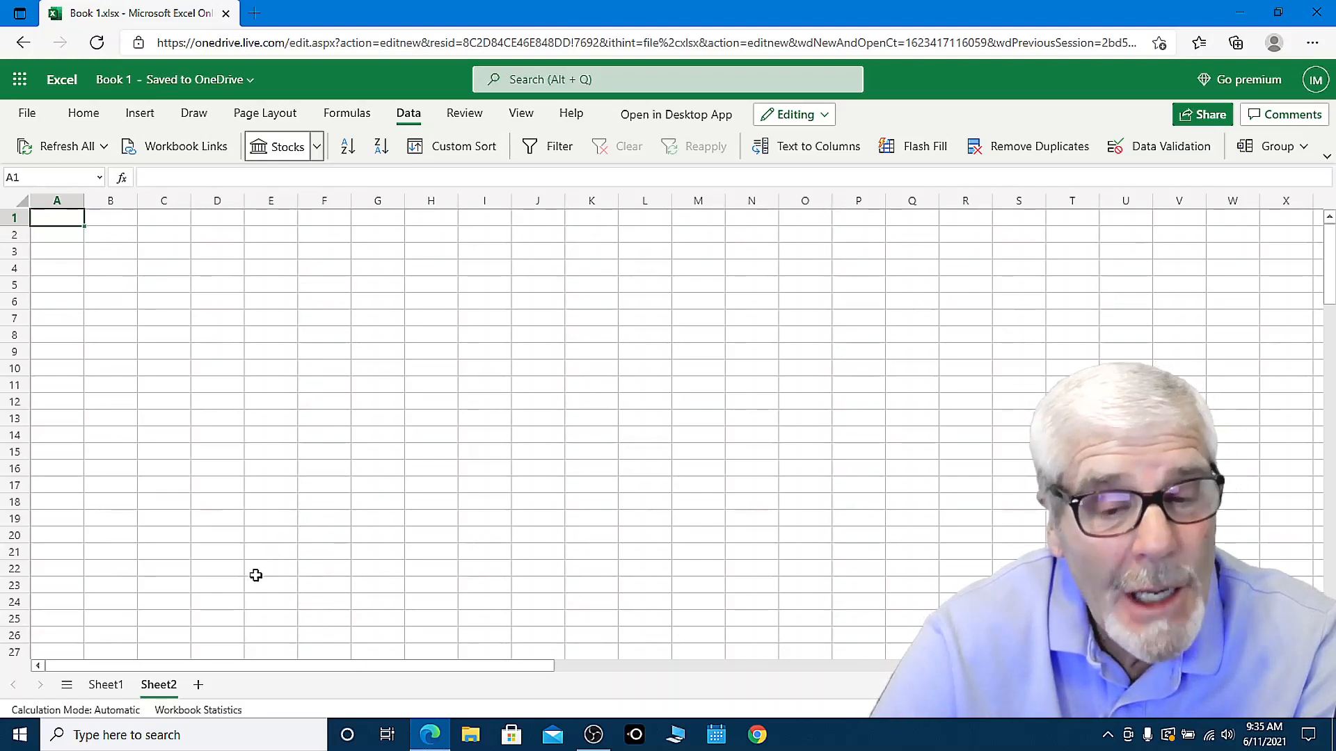
pyautogui.rightClick(167, 693)
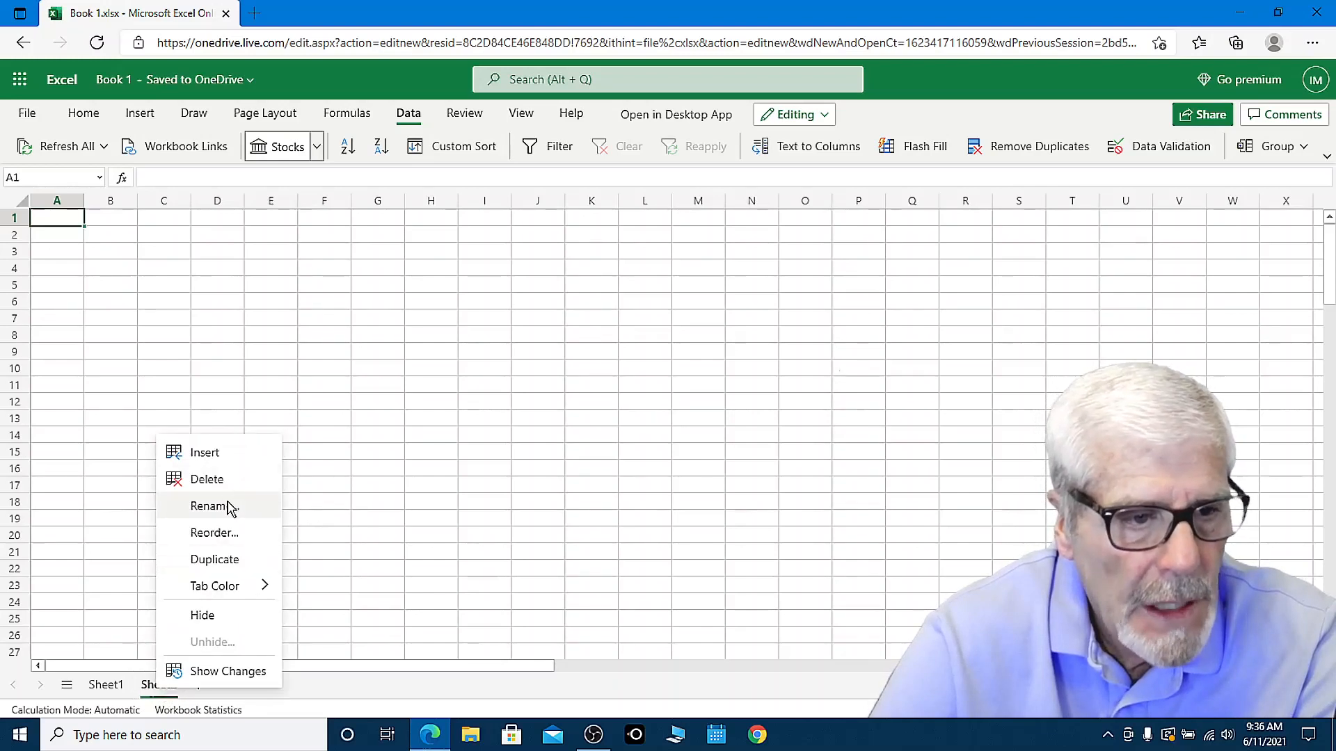
pyautogui.click(226, 512)
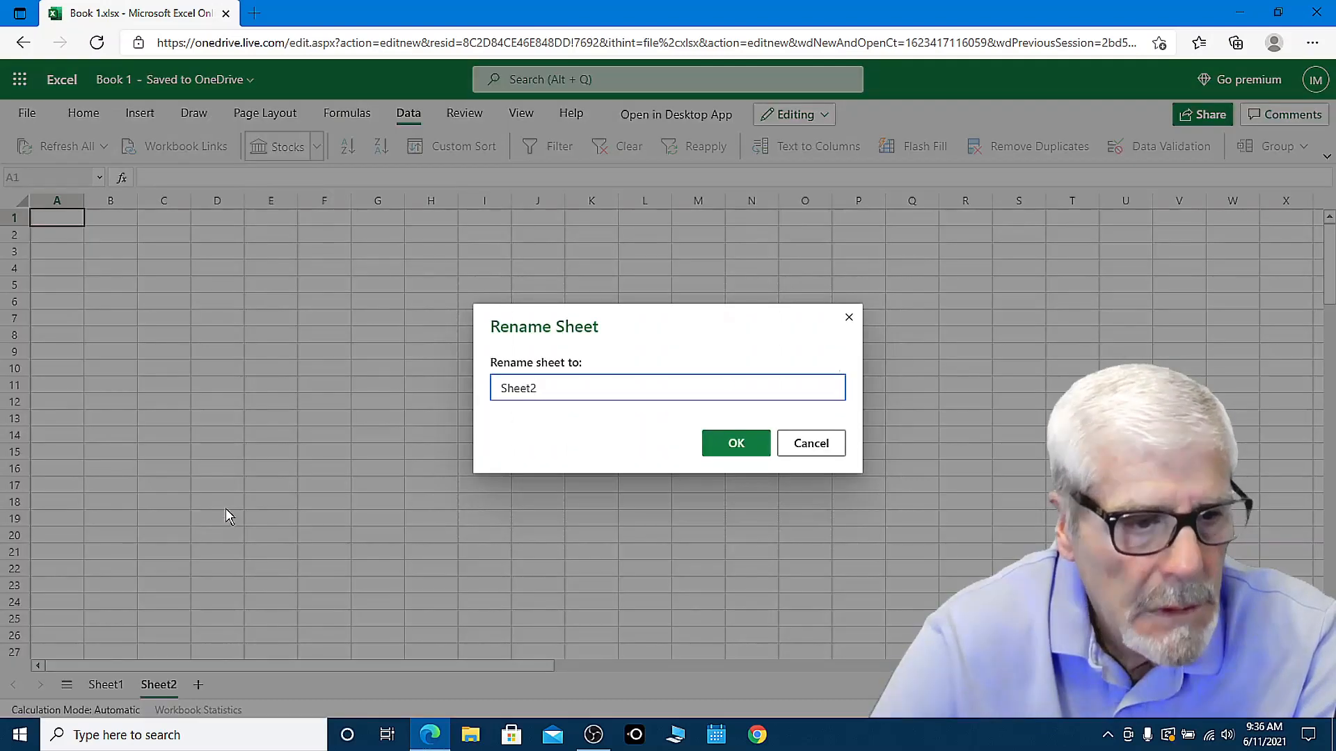
pyautogui.press('BackSpace')
pyautogui.press('BackSpace')
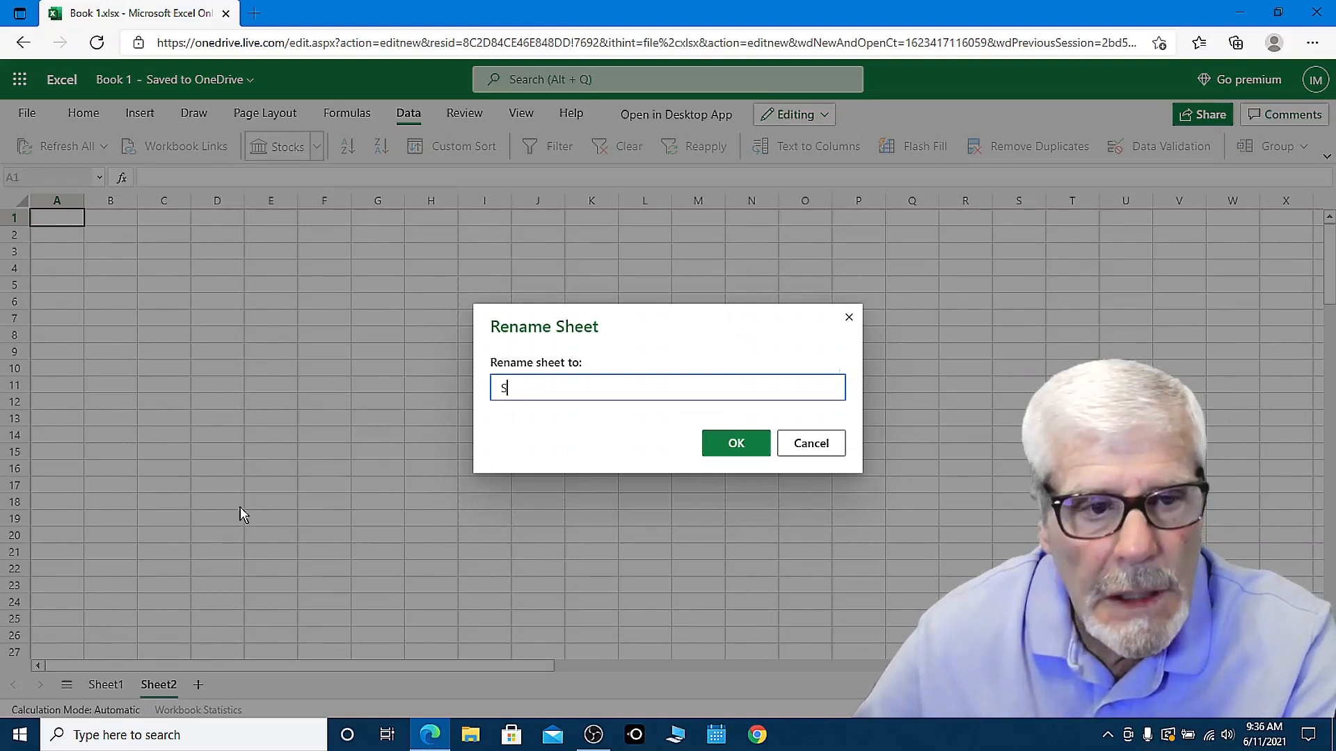
pyautogui.press('BackSpace')
pyautogui.write('S')
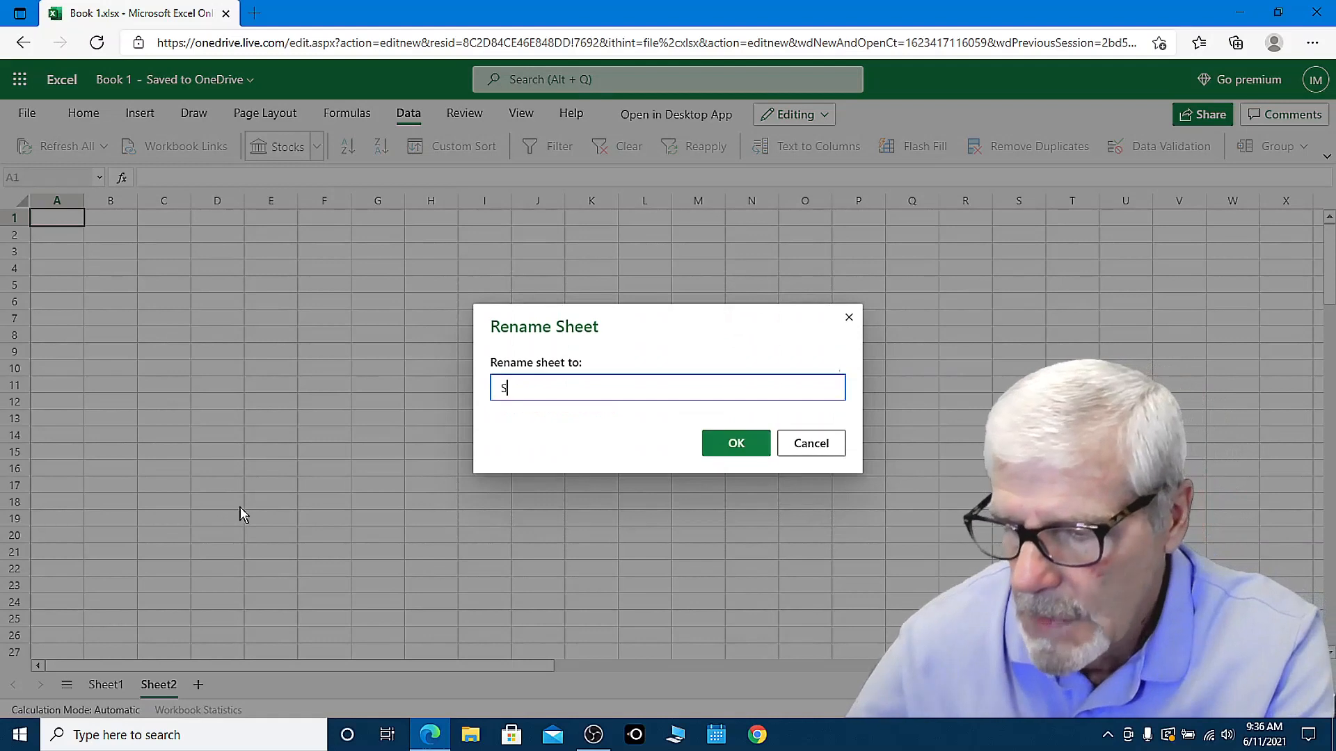
pyautogui.write('ec')
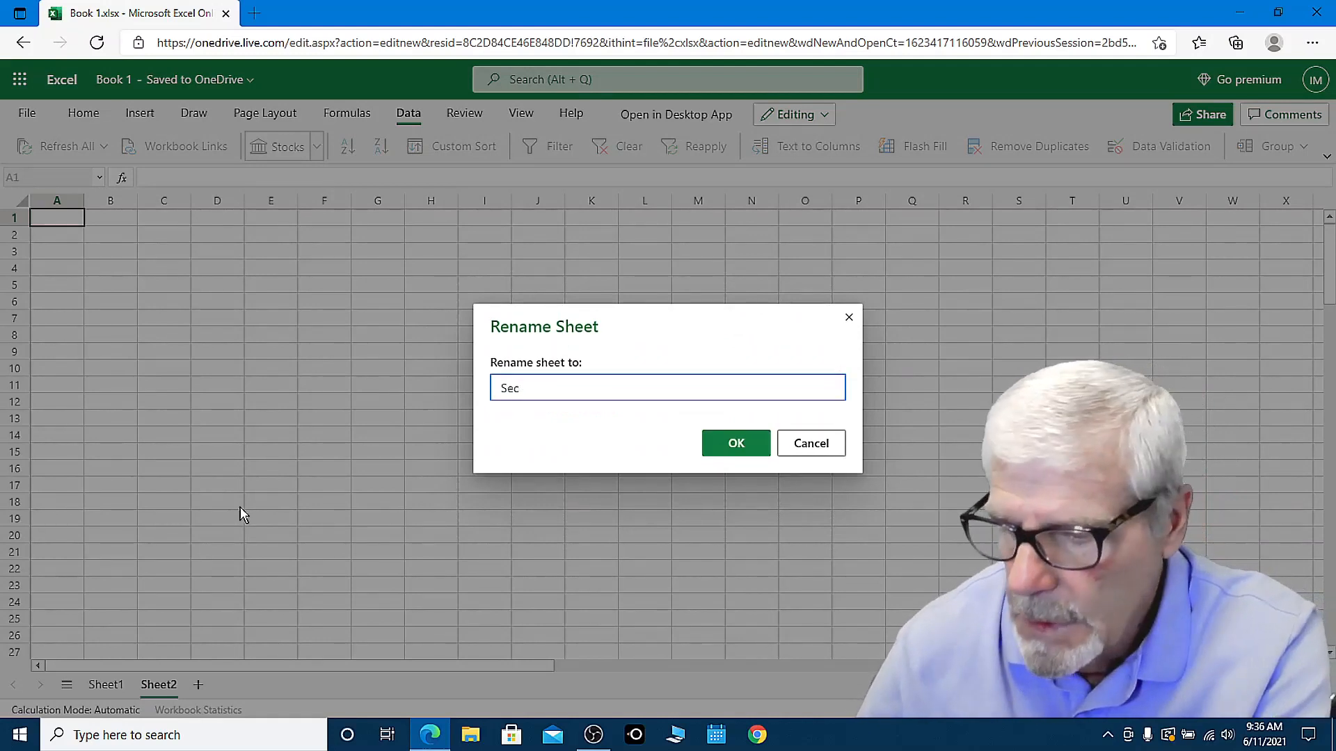
pyautogui.write('tion ')
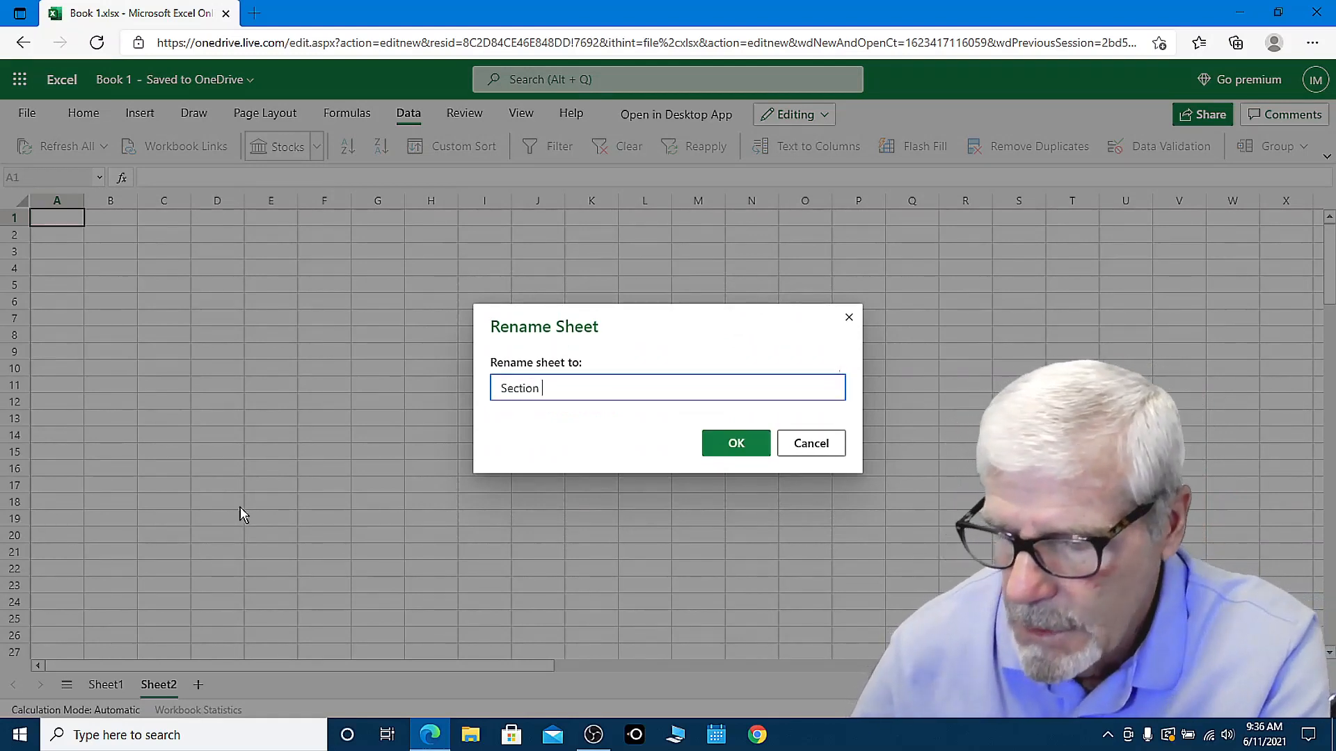
pyautogui.write('Employ')
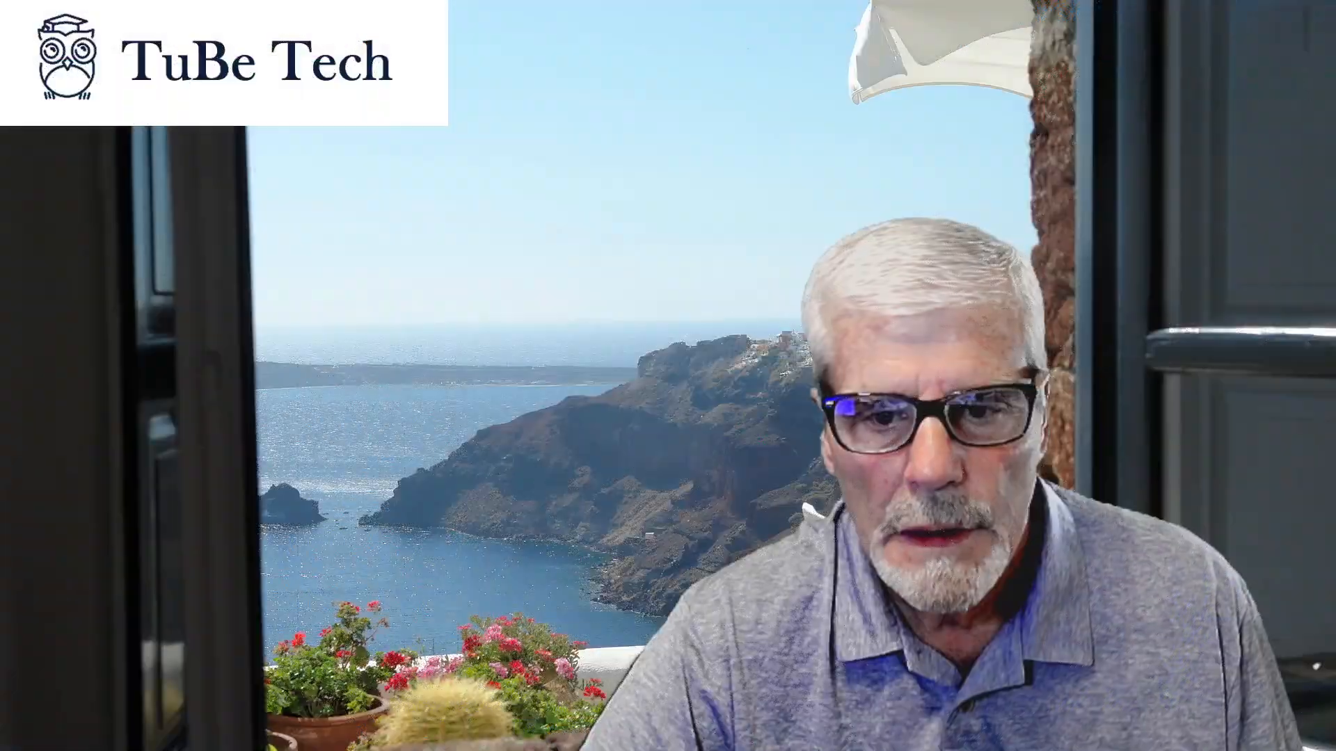